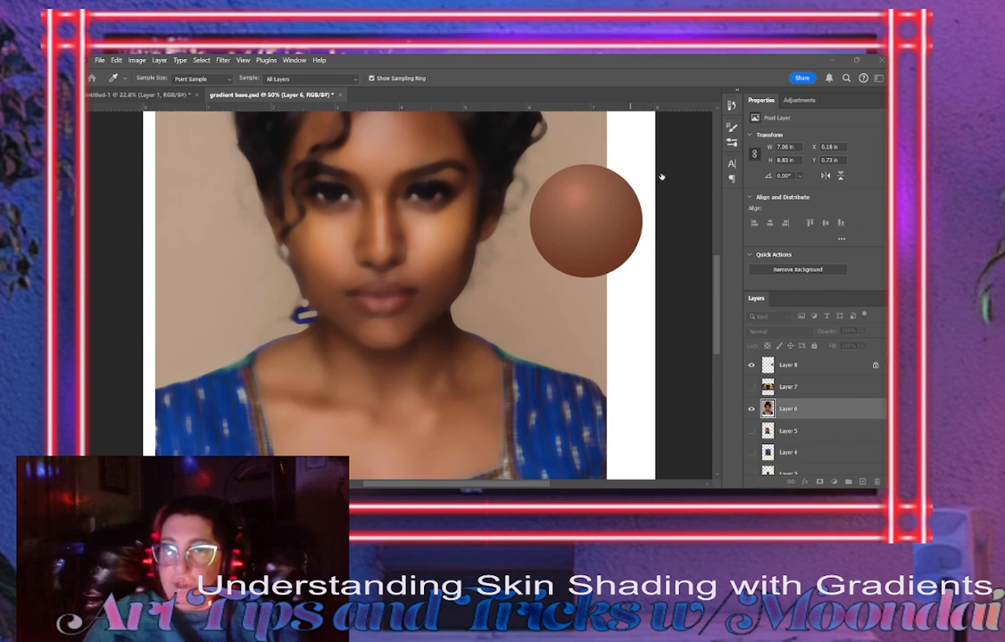
Select Layer 8 and apply the brown radial gradient across the sphere, from its upper-left highlight to its lower-right edge.
{"action": "key", "text": "g"}
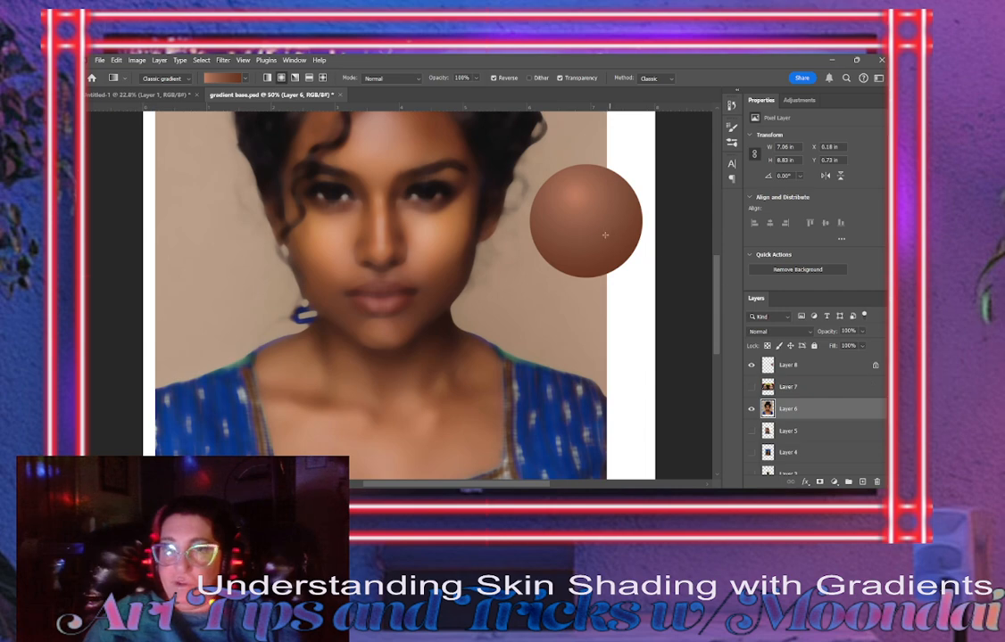
{"action": "left_click", "coordinate": [802, 367]}
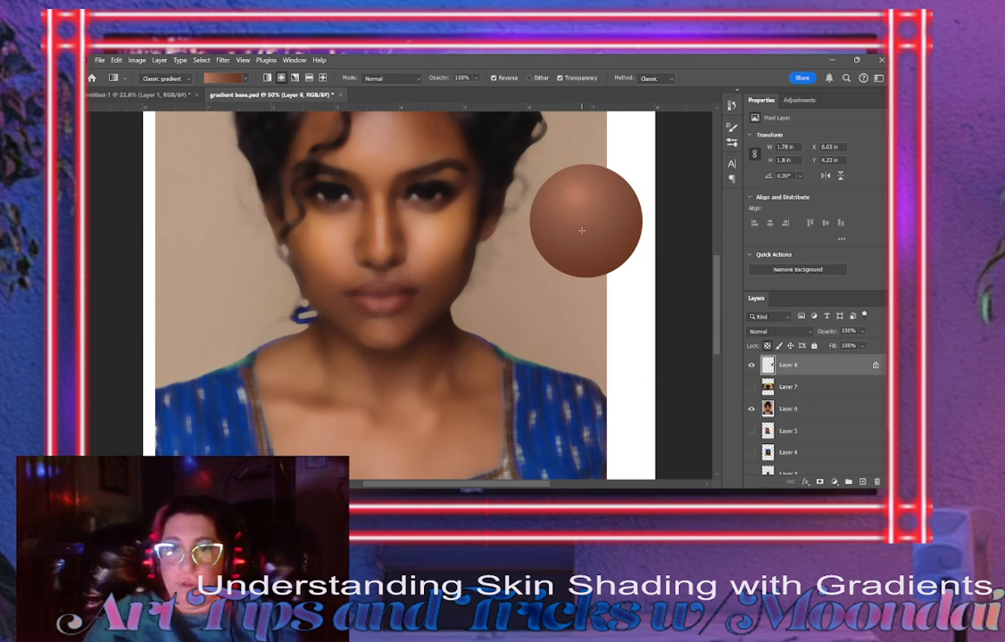
{"action": "left_click_drag", "start_coordinate": [575, 195], "coordinate": [625, 263]}
{"action": "left_click_drag", "start_coordinate": [574, 202], "coordinate": [617, 265]}
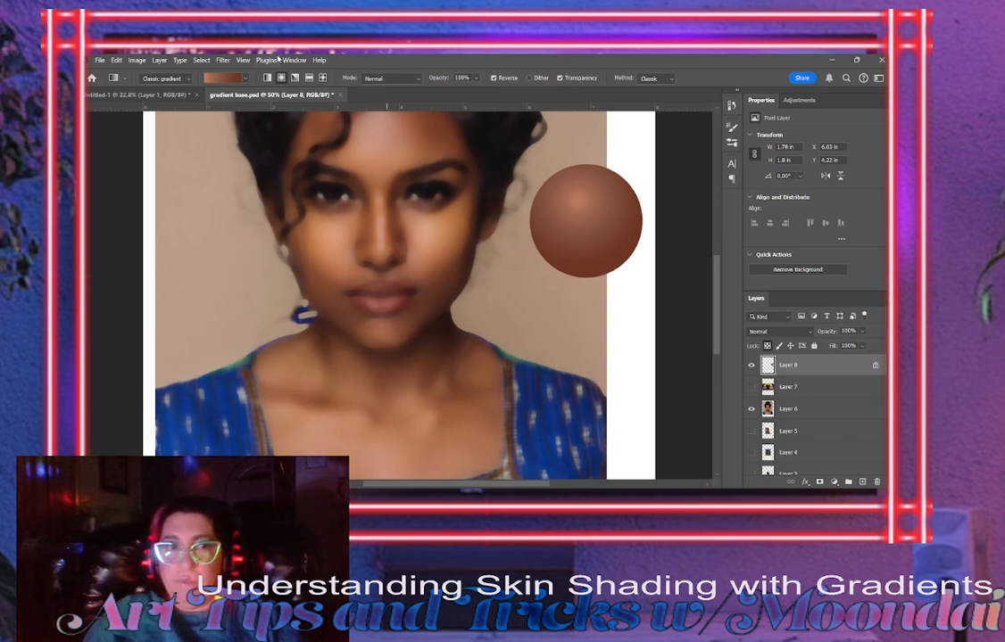
Edit the gradient's skin-tone colours and reapply the radial gradient diagonally across the sphere.
{"action": "left_click", "coordinate": [230, 78]}
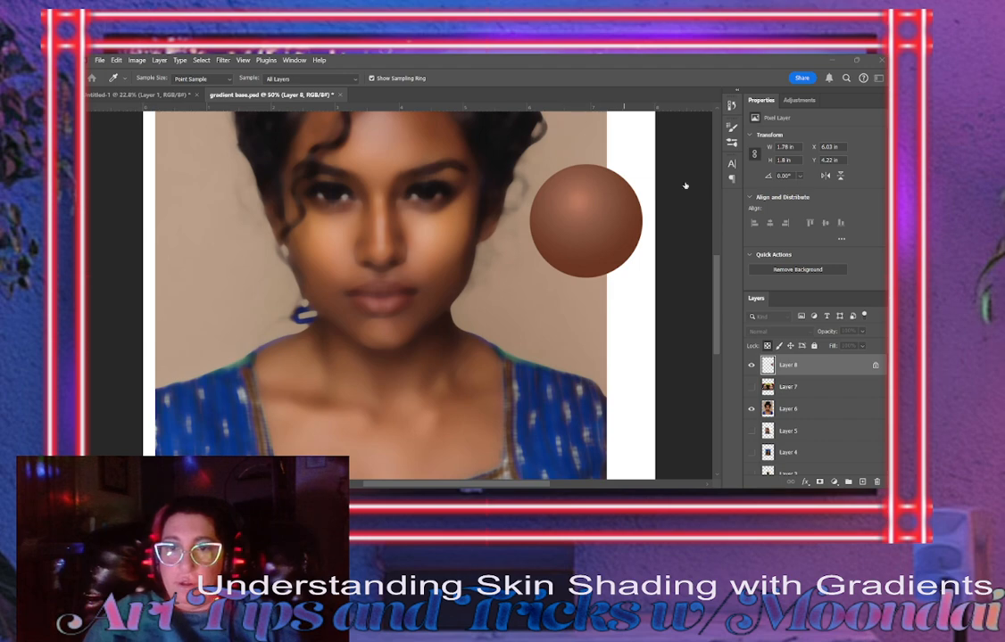
{"action": "key", "text": "g"}
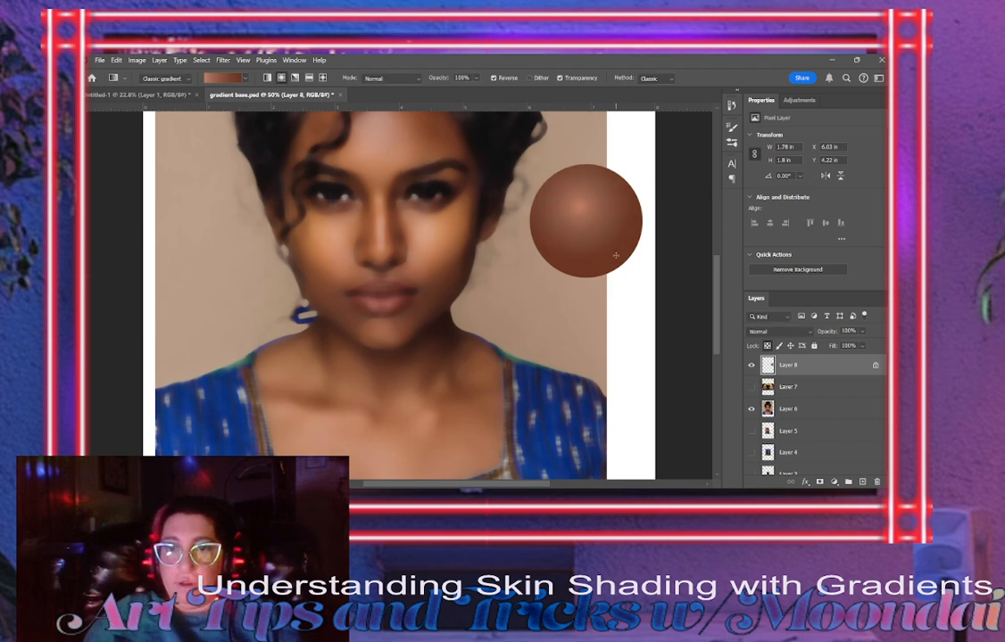
{"action": "left_click_drag", "start_coordinate": [571, 193], "coordinate": [620, 247]}
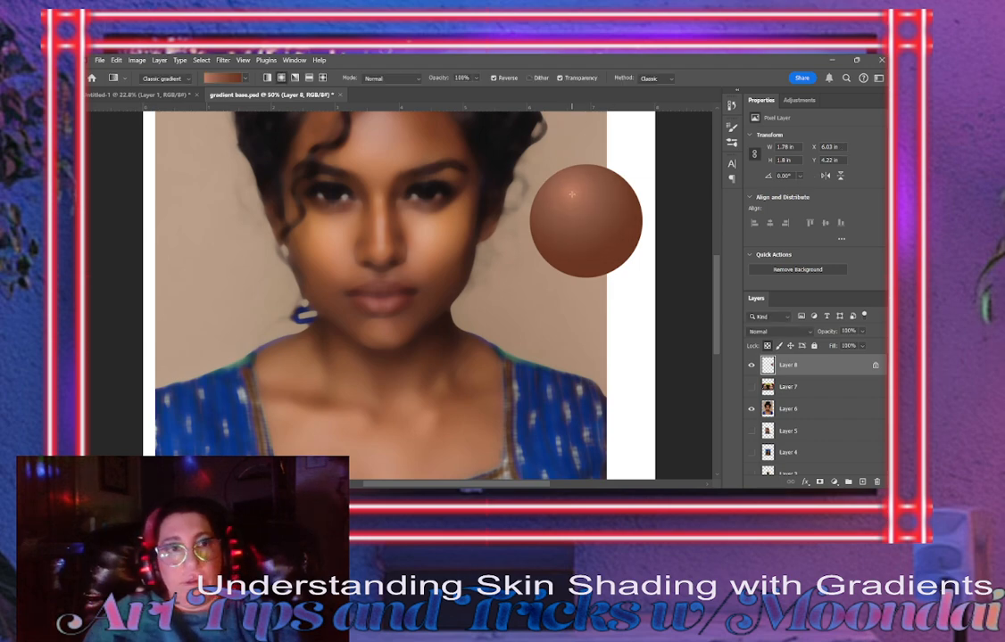
{"action": "left_click_drag", "start_coordinate": [572, 185], "coordinate": [618, 255]}
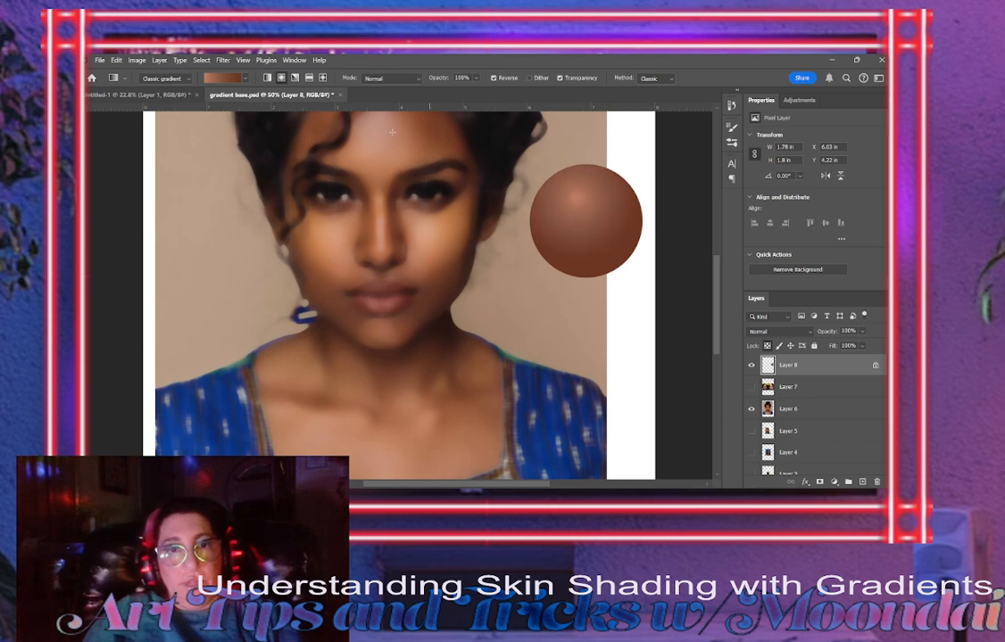
Rework the gradient with warmer orange-brown tones and reapply it to the sphere, from the upper highlight down to the lower edge.
{"action": "key", "text": "i"}
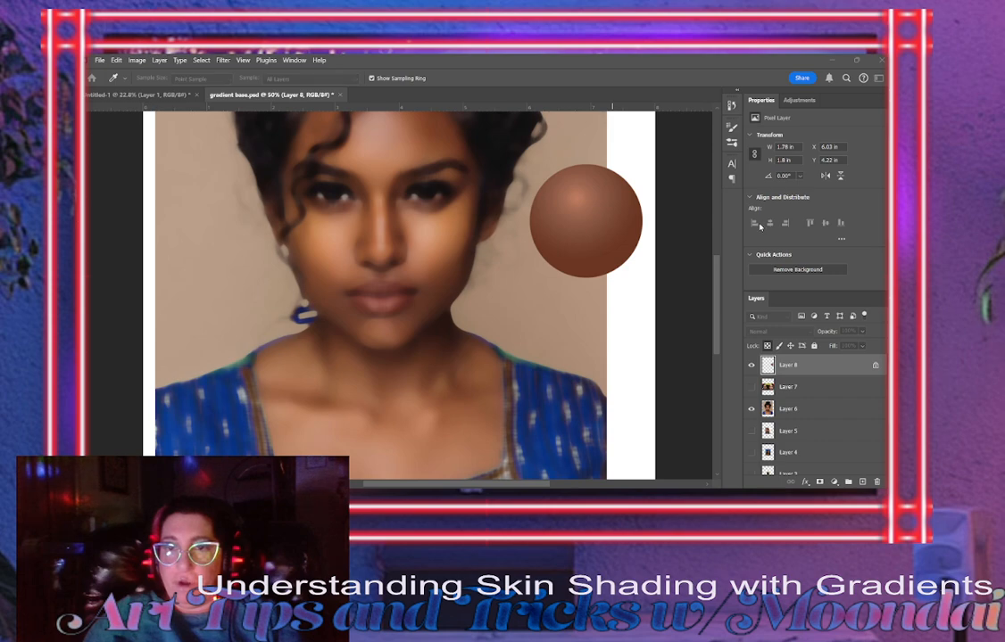
{"action": "key", "text": "g"}
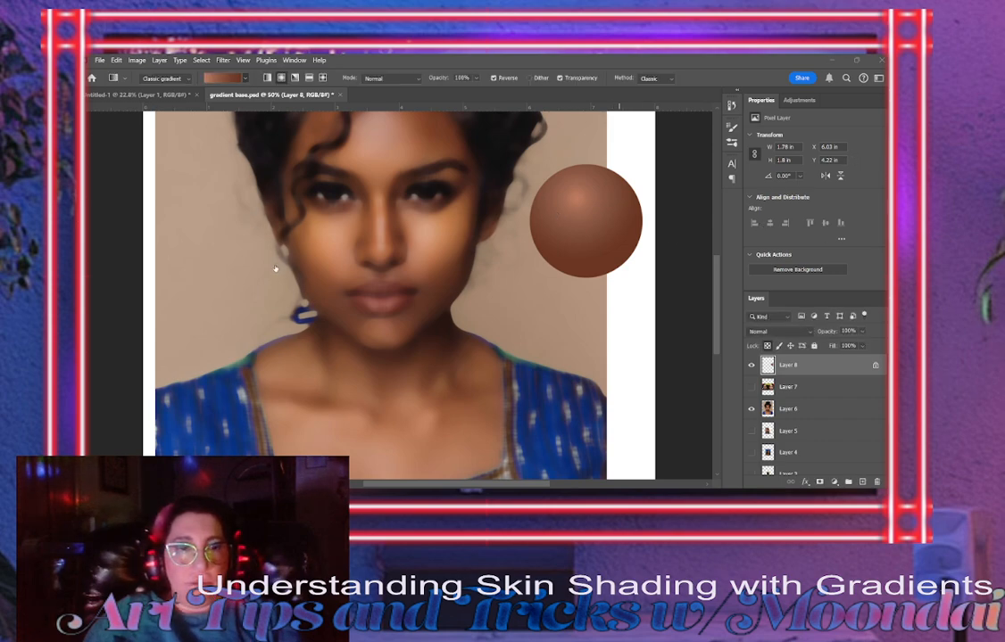
{"action": "left_click_drag", "start_coordinate": [574, 192], "coordinate": [620, 259]}
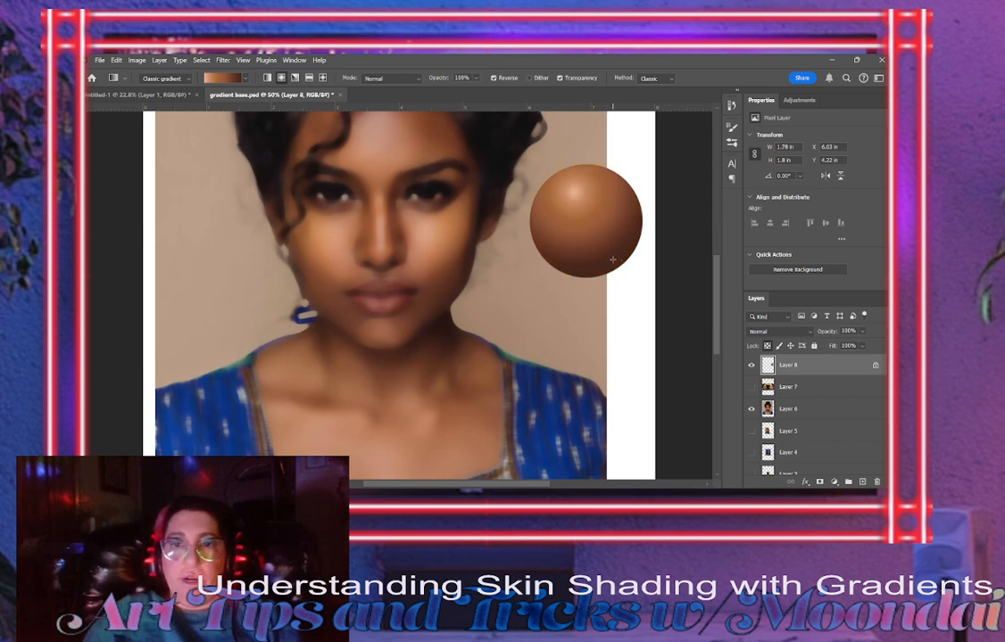
{"action": "left_click_drag", "start_coordinate": [579, 189], "coordinate": [596, 282]}
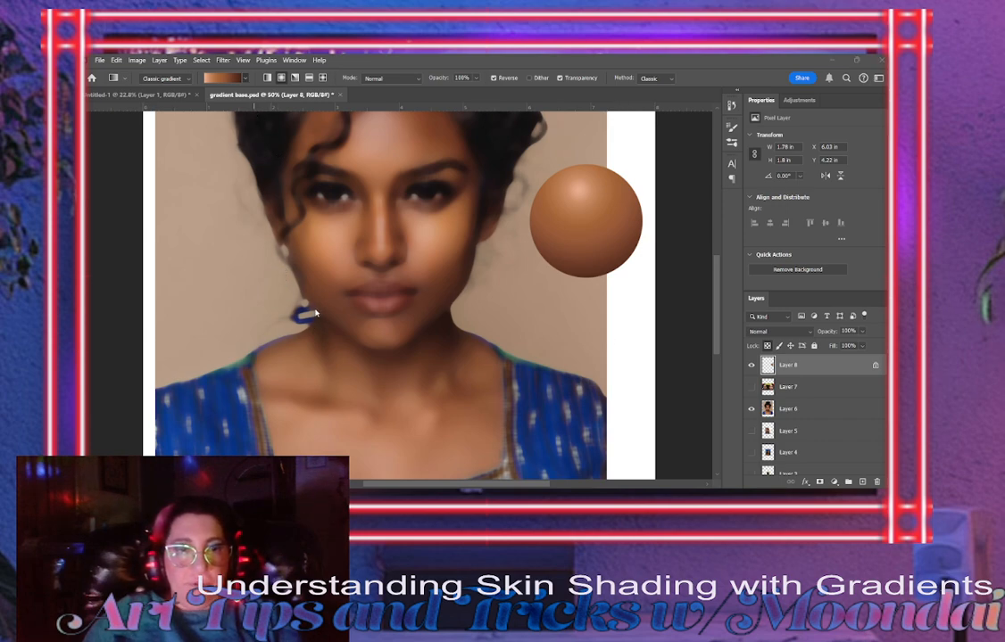
{"action": "key", "text": "i"}
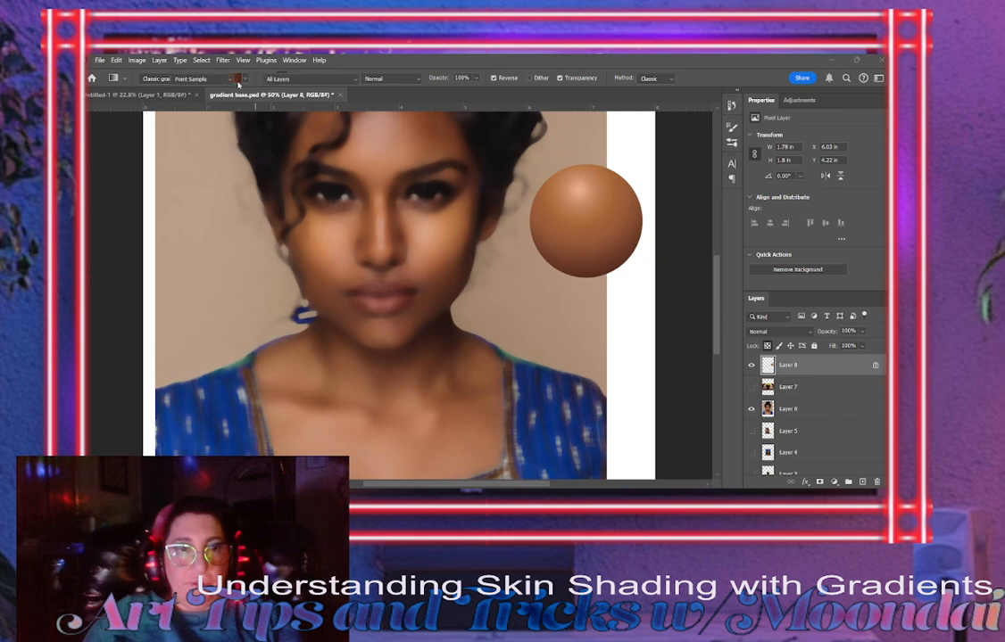
{"action": "key", "text": "g"}
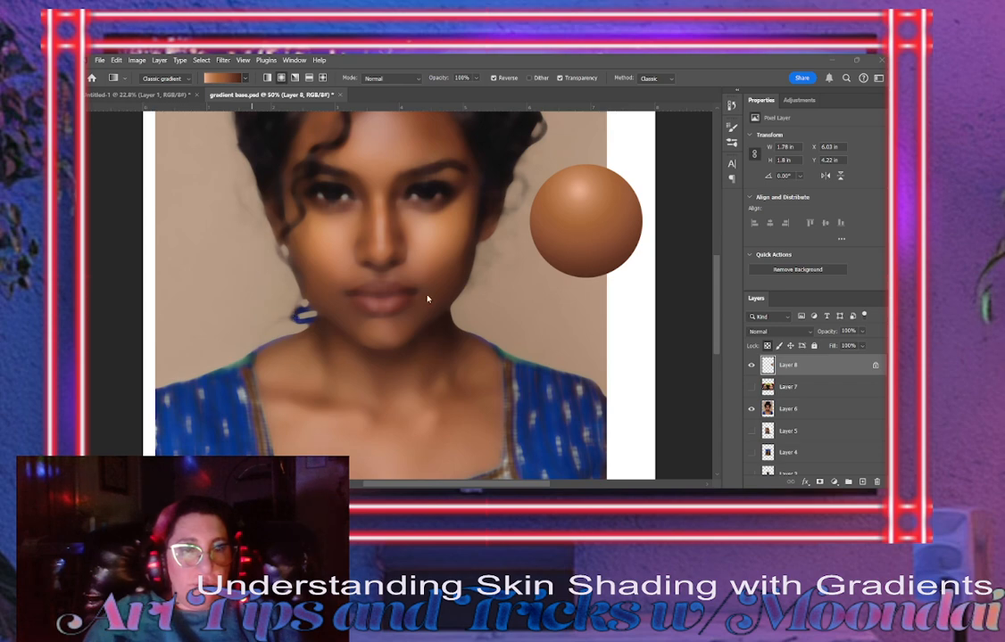
{"action": "key", "text": "i"}
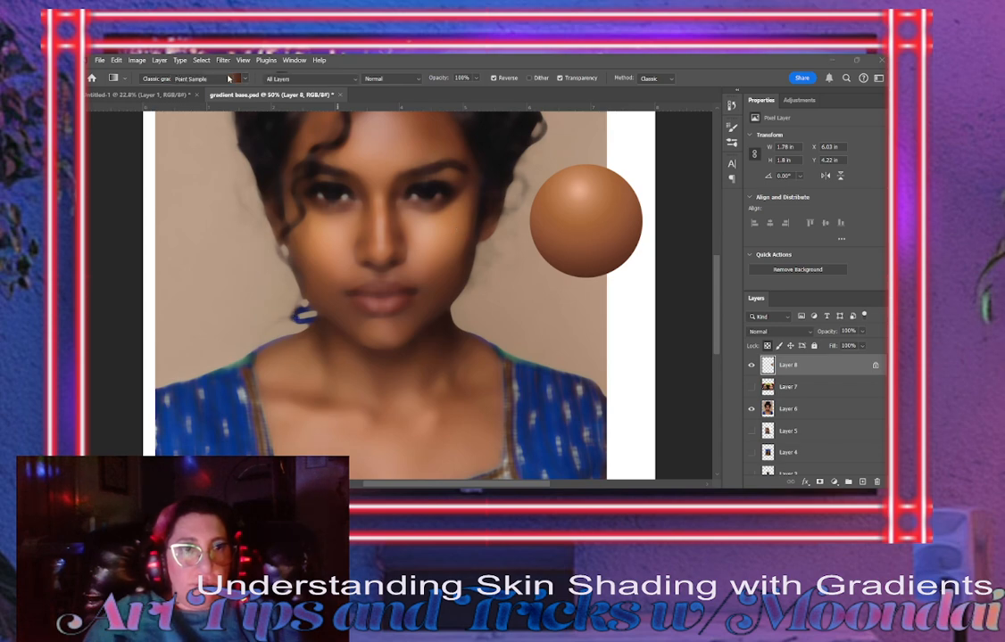
{"action": "left_click", "coordinate": [834, 175]}
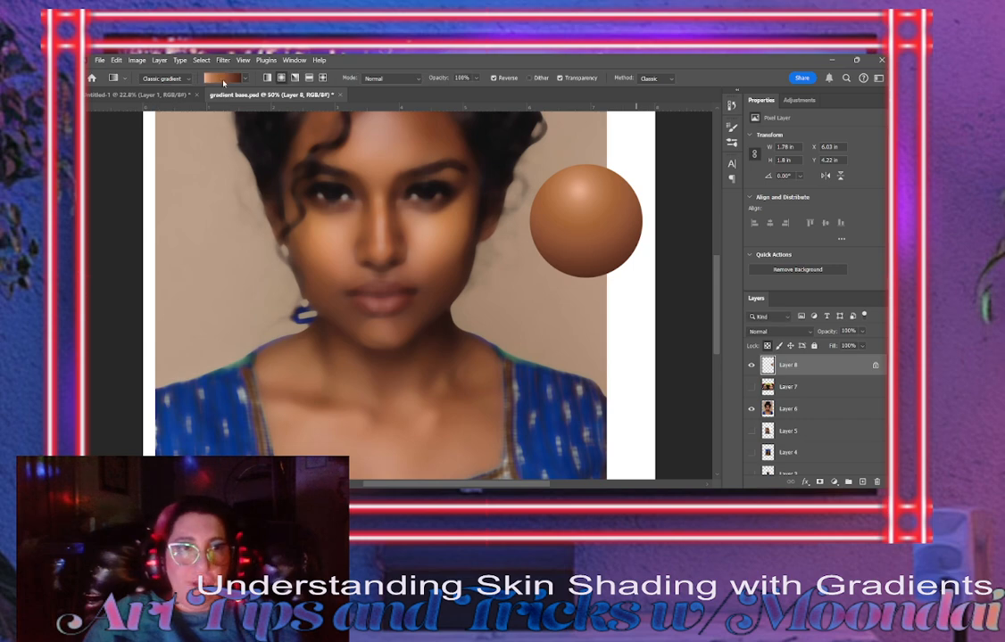
{"action": "left_click", "coordinate": [221, 81]}
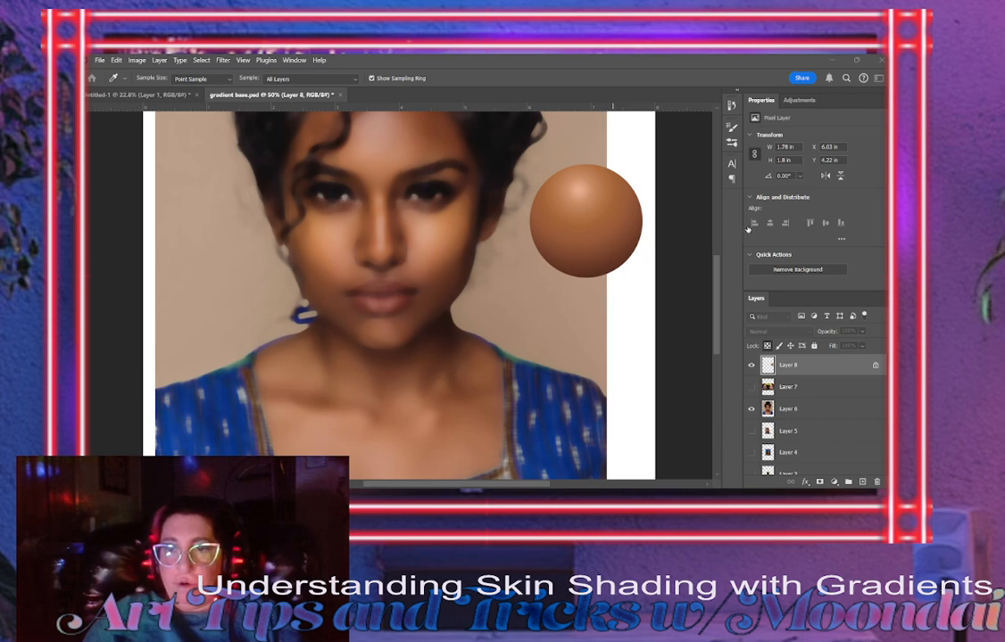
{"action": "key", "text": "g"}
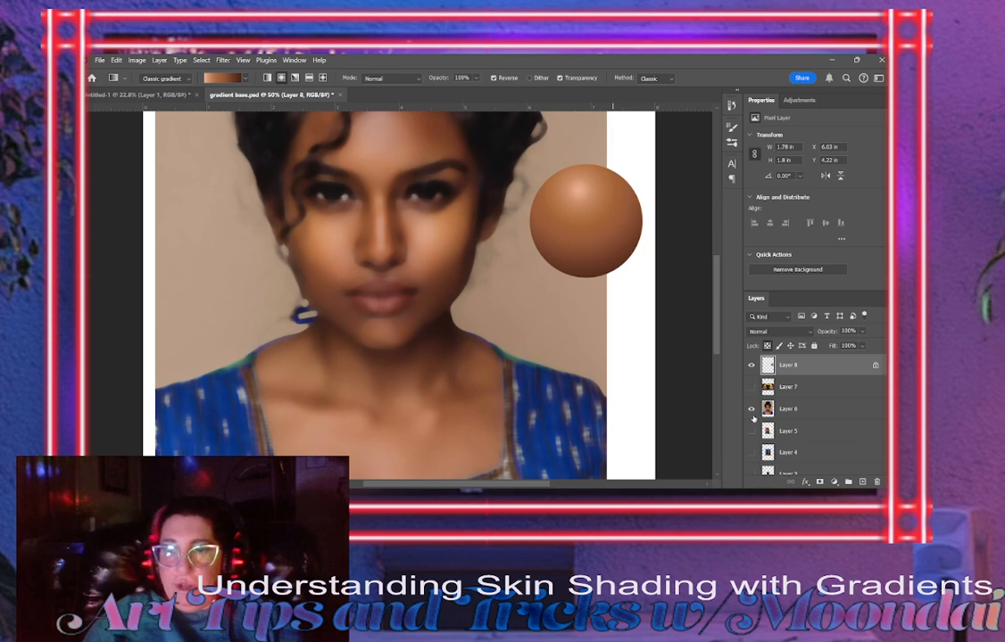
Delete the portrait layers Layer 6 and Layer 7 and show the portrait on Layer 5.
{"action": "left_click", "coordinate": [792, 416]}
{"action": "key", "text": "Delete"}
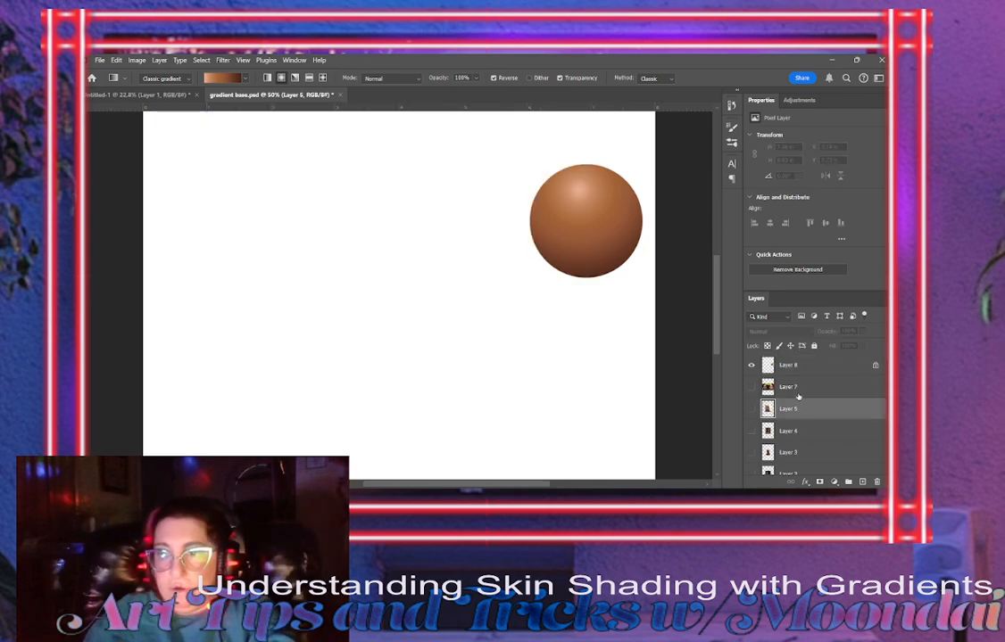
{"action": "left_click", "coordinate": [801, 390]}
{"action": "key", "text": "Delete"}
{"action": "left_click", "coordinate": [752, 387]}
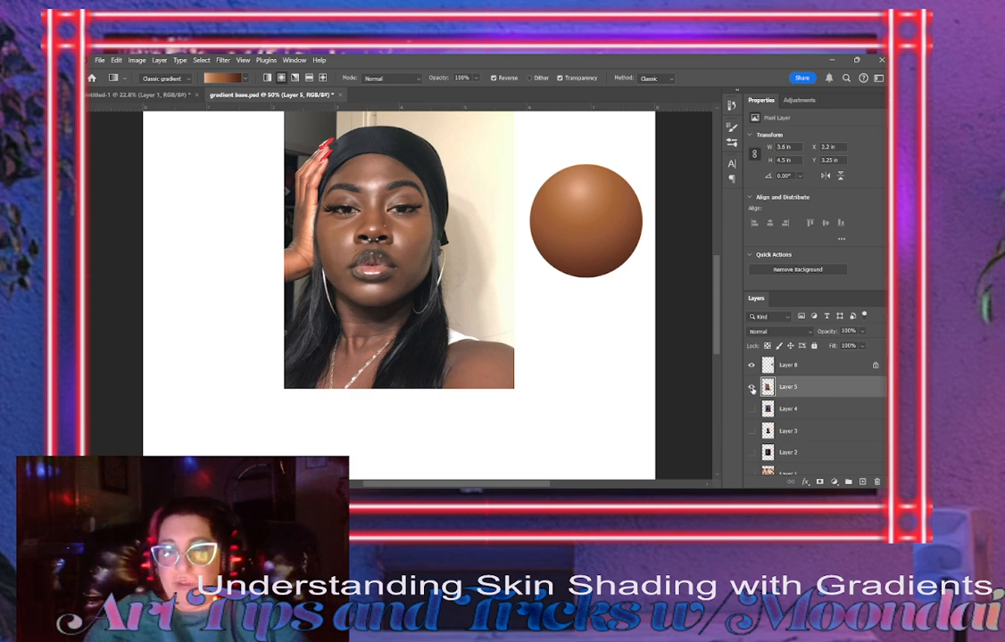
Move the sphere on Layer 8 closer to the face so it overlaps the portrait's right edge.
{"action": "left_click", "coordinate": [77, 291]}
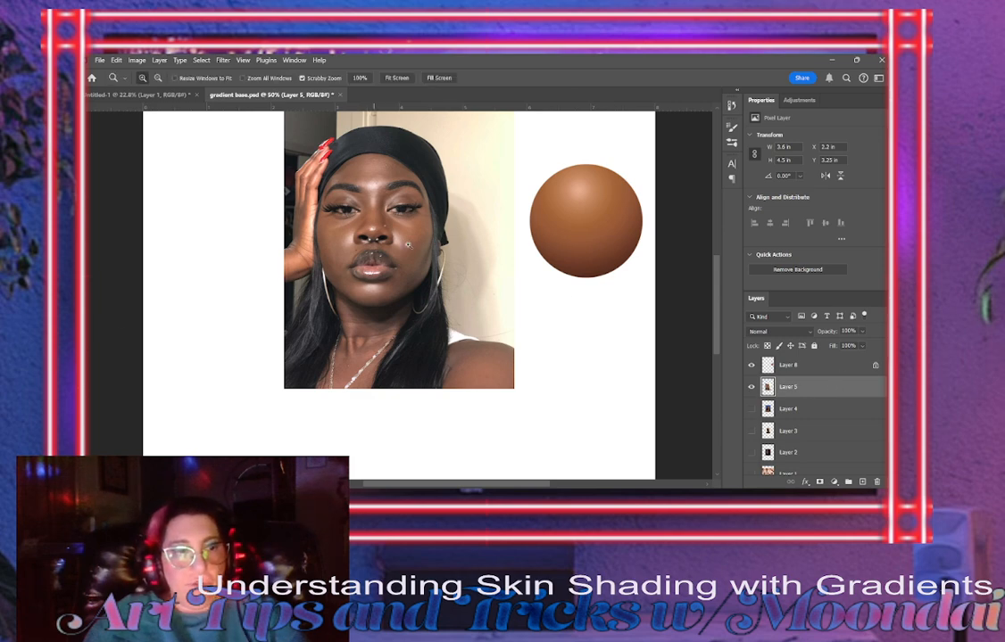
{"action": "left_click", "coordinate": [419, 252]}
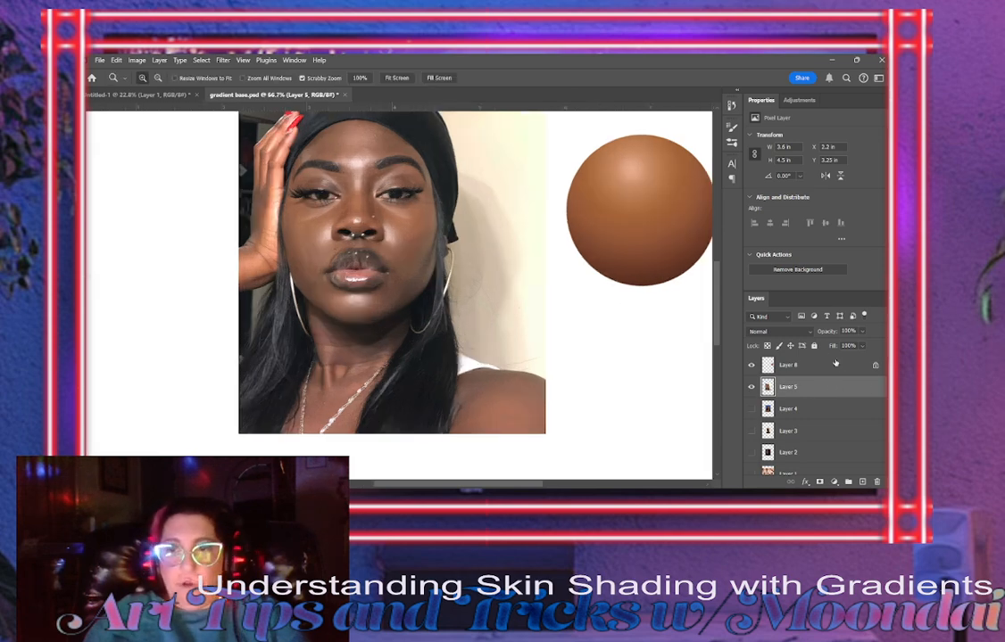
{"action": "left_click", "coordinate": [834, 365]}
{"action": "key", "text": "v"}
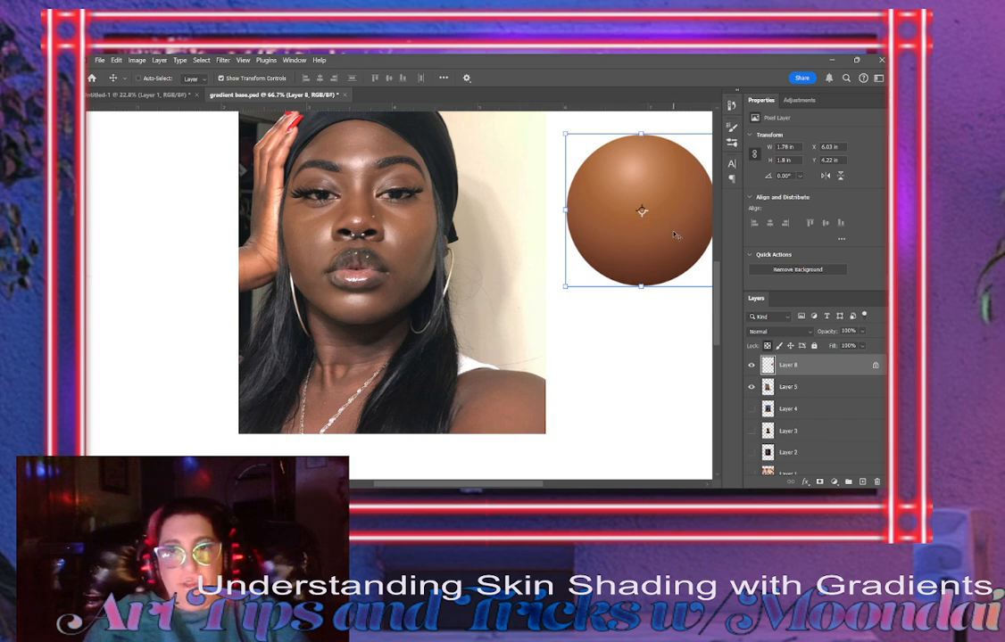
{"action": "left_click_drag", "start_coordinate": [676, 234], "coordinate": [604, 222]}
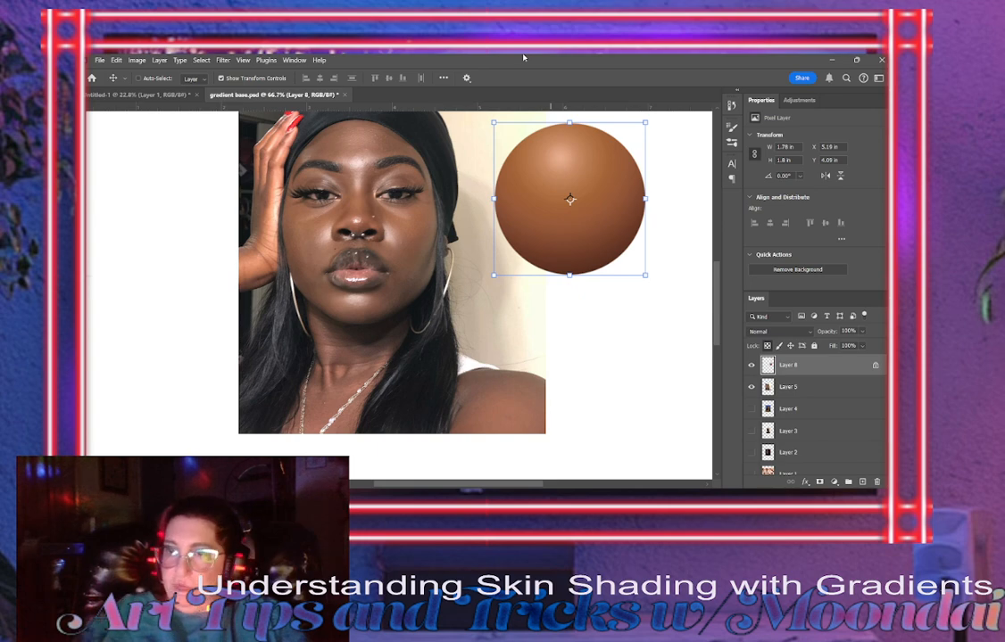
Add a new layer and brush thin blue marks over the forehead, cheek, lips and neck, plus an arrow beside the head.
{"action": "left_click", "coordinate": [863, 482]}
{"action": "key", "text": "b"}
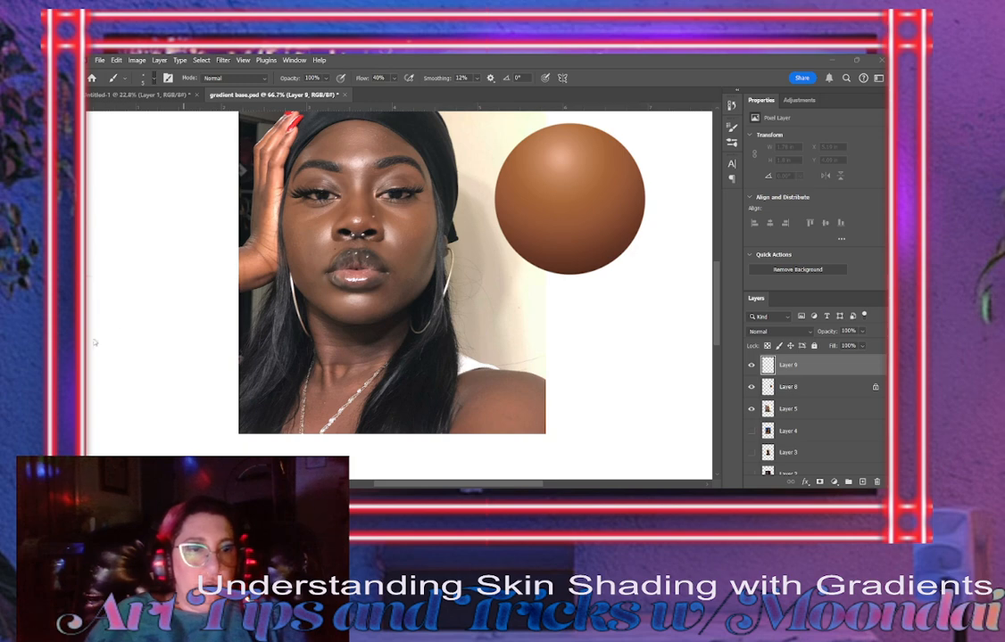
{"action": "key", "text": "i"}
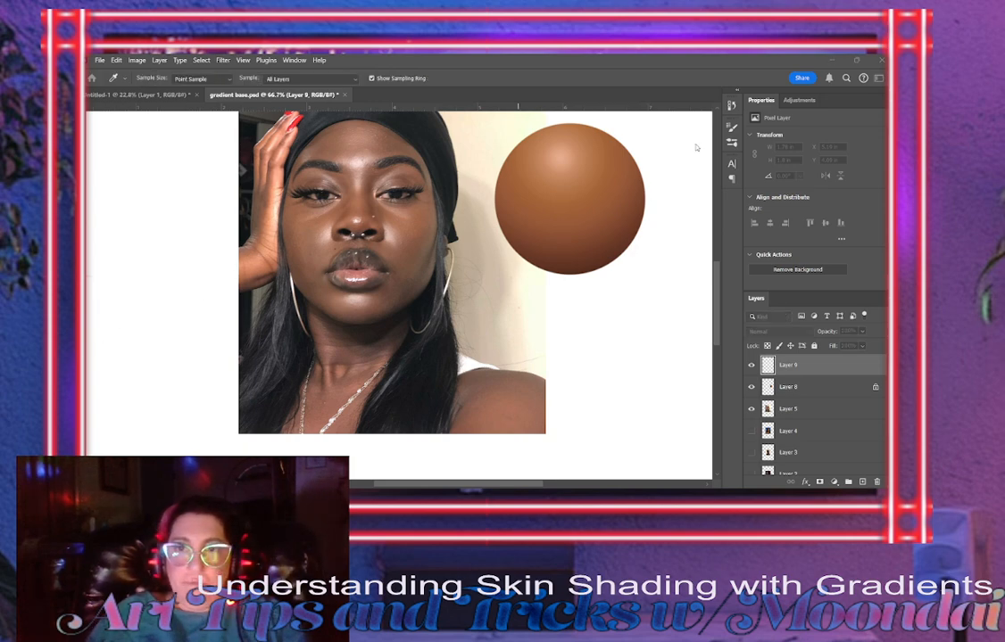
{"action": "key", "text": "b"}
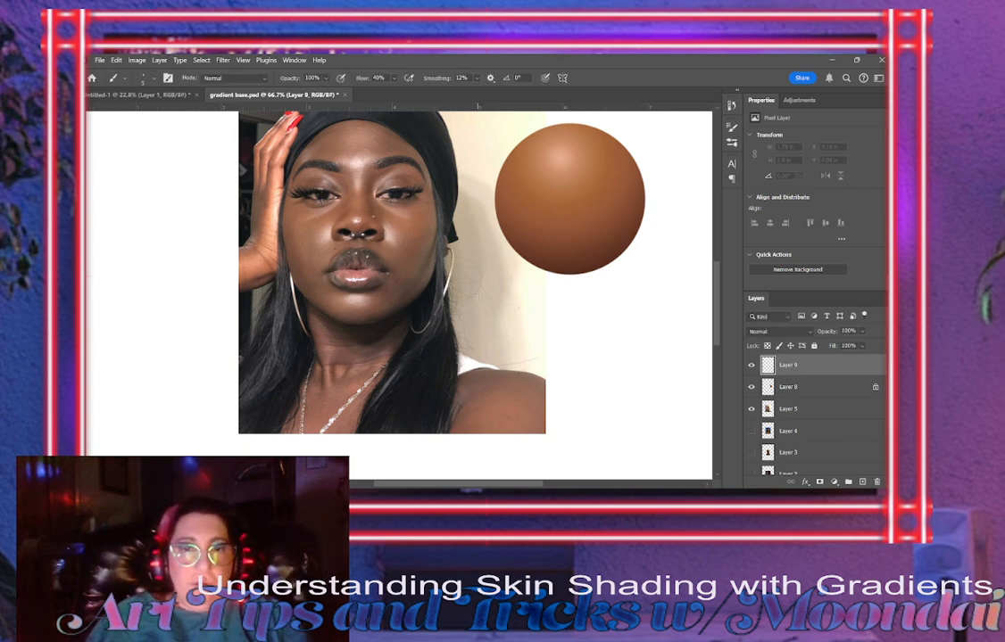
{"action": "left_click_drag", "start_coordinate": [346, 148], "coordinate": [378, 143]}
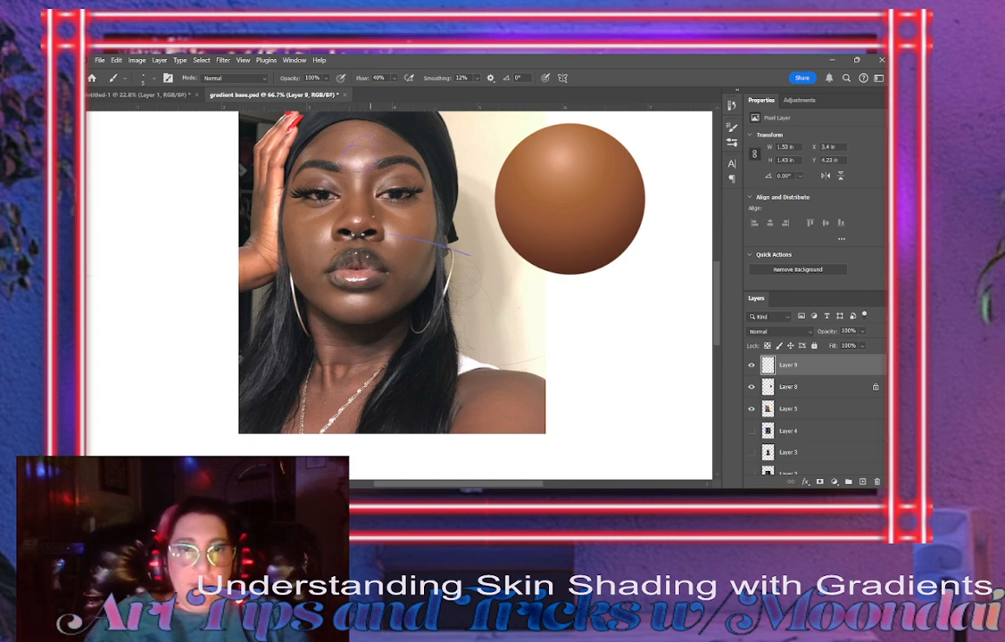
{"action": "left_click_drag", "start_coordinate": [362, 280], "coordinate": [466, 292]}
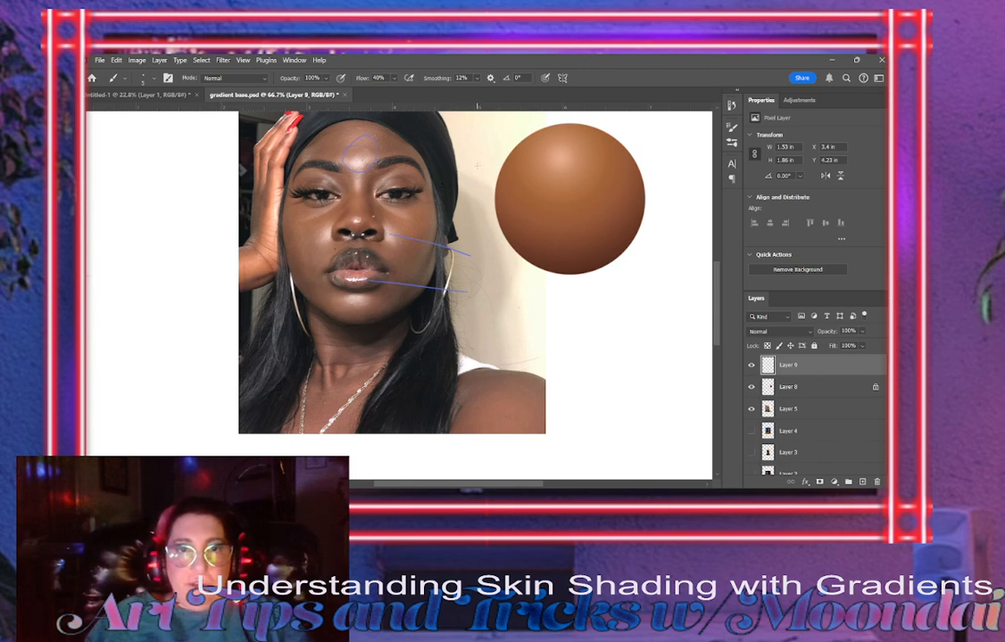
{"action": "mouse_move", "coordinate": [454, 152]}
{"action": "left_mouse_down"}
{"action": "mouse_move", "coordinate": [482, 145]}
{"action": "mouse_move", "coordinate": [479, 158]}
{"action": "mouse_move", "coordinate": [461, 122]}
{"action": "left_mouse_up"}
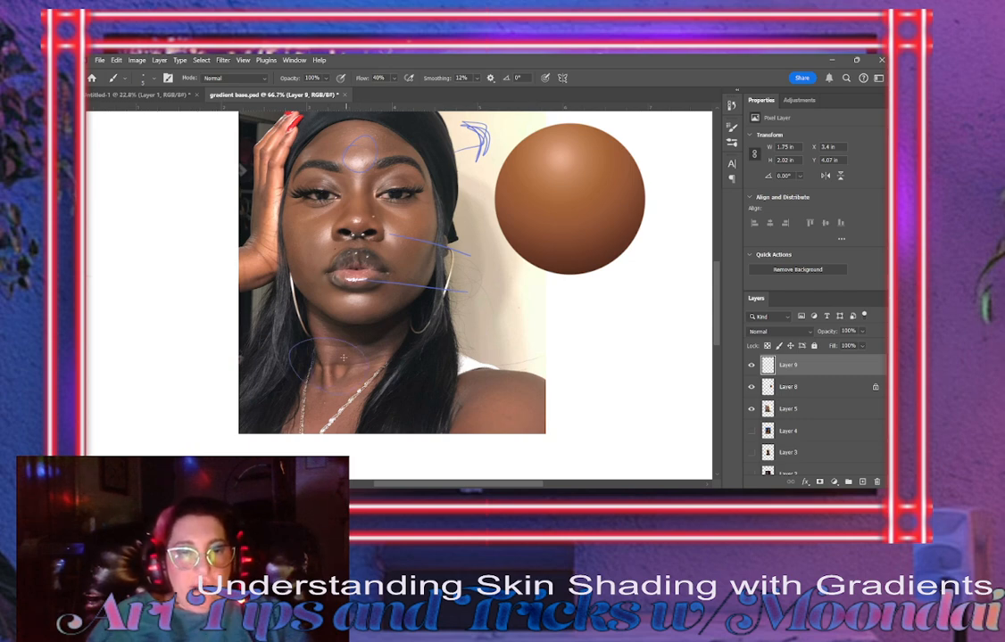
{"action": "left_click_drag", "start_coordinate": [330, 375], "coordinate": [333, 361]}
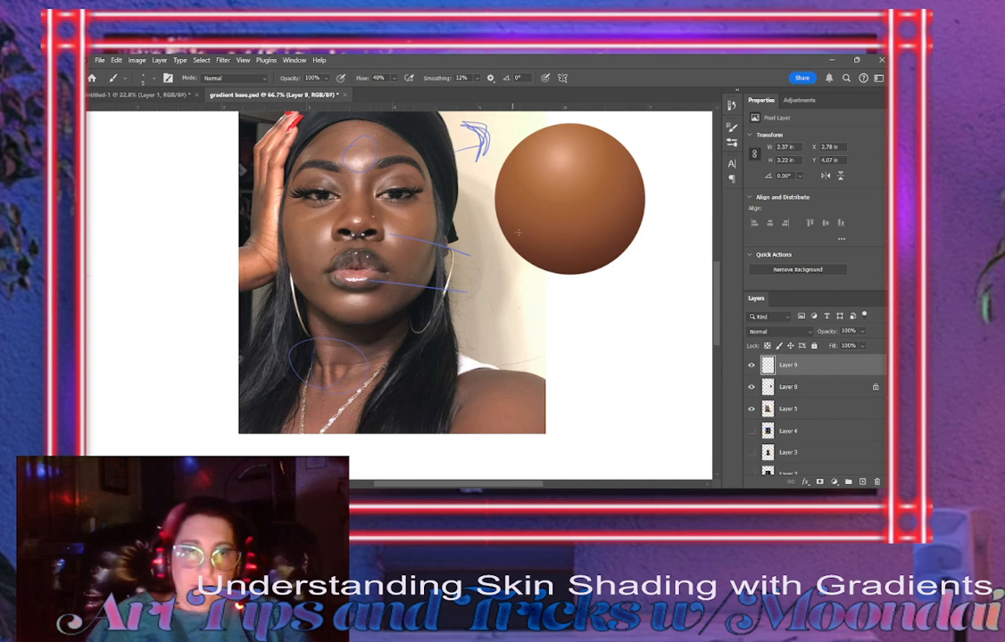
Apply a smoothing filter to the portrait on Layer 5 to blend its skin tones.
{"action": "left_click", "coordinate": [797, 409]}
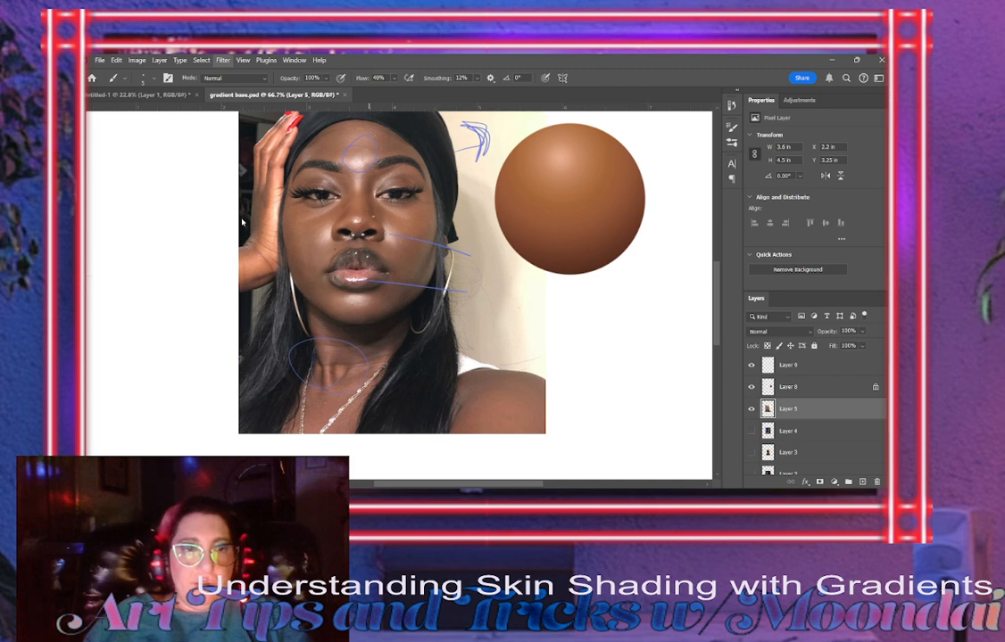
{"action": "left_click", "coordinate": [187, 271]}
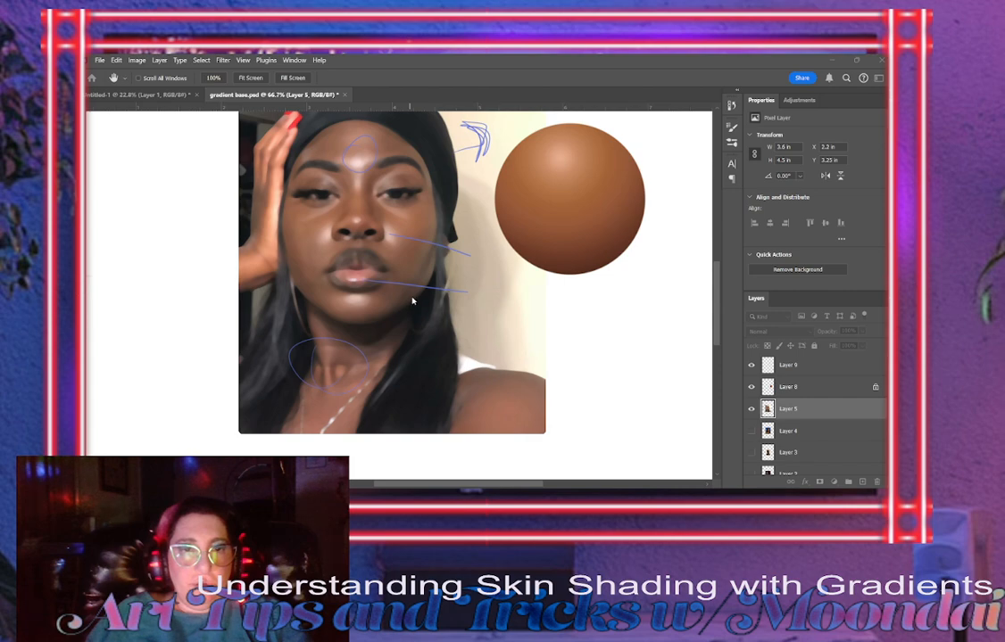
{"action": "left_click", "coordinate": [546, 153]}
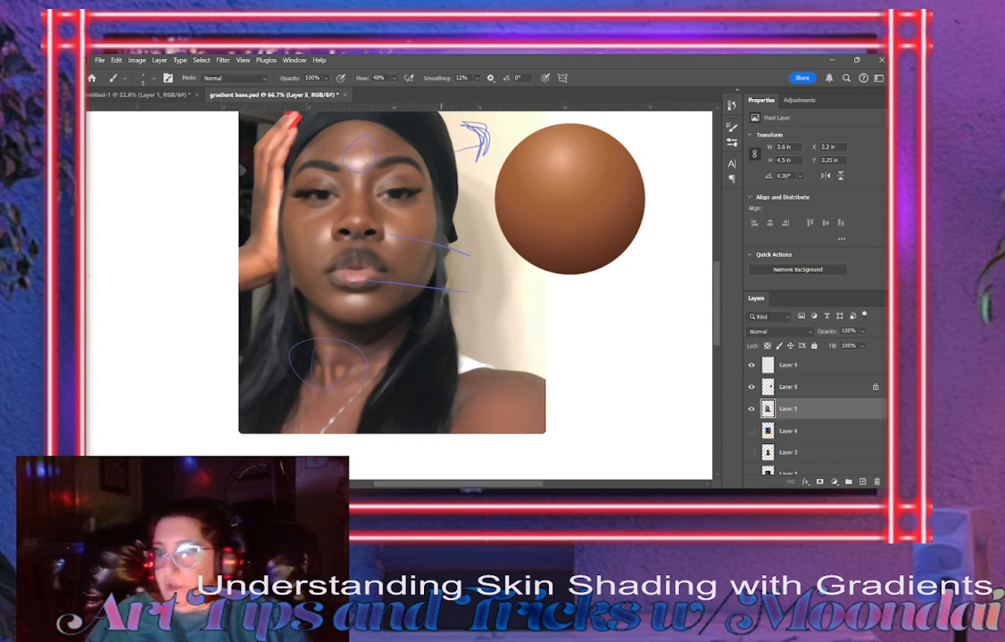
Set the radial gradient's colours to skin tones sampled from the face in the portrait.
{"action": "key", "text": "z"}
{"action": "left_click", "coordinate": [370, 228]}
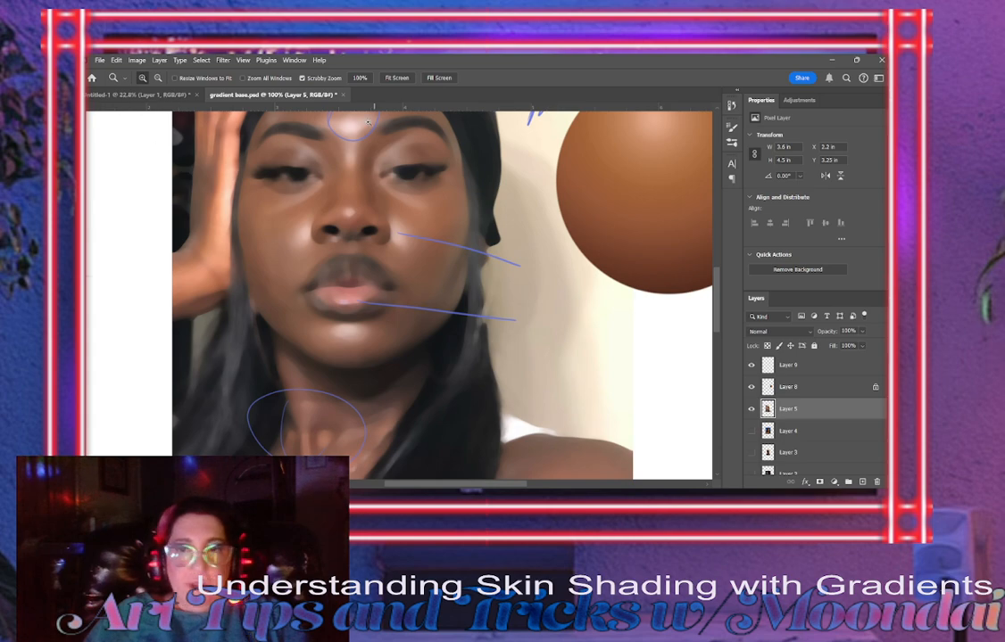
{"action": "key", "text": "g"}
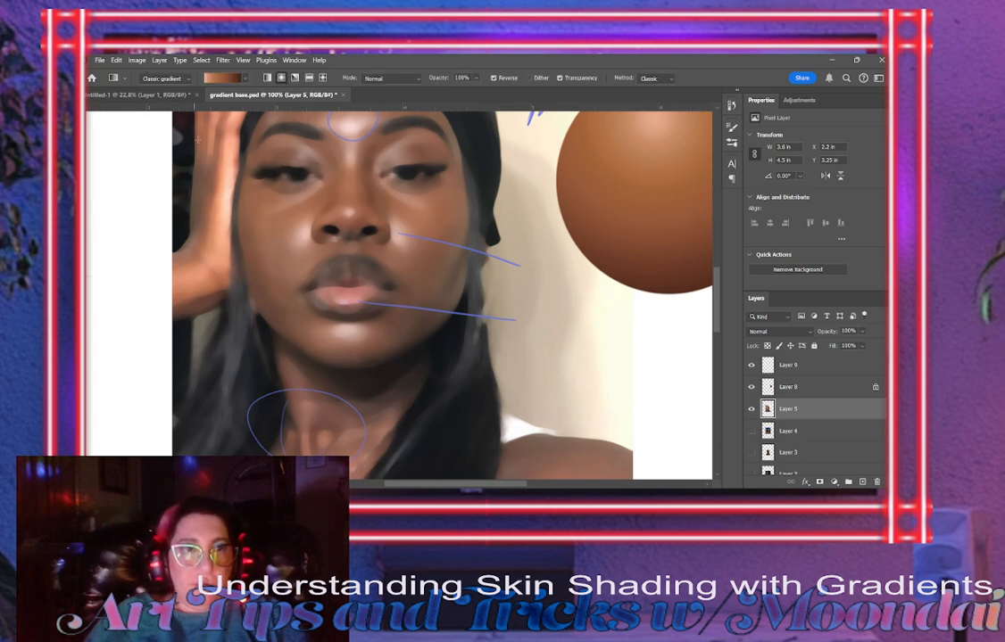
{"action": "key", "text": "i"}
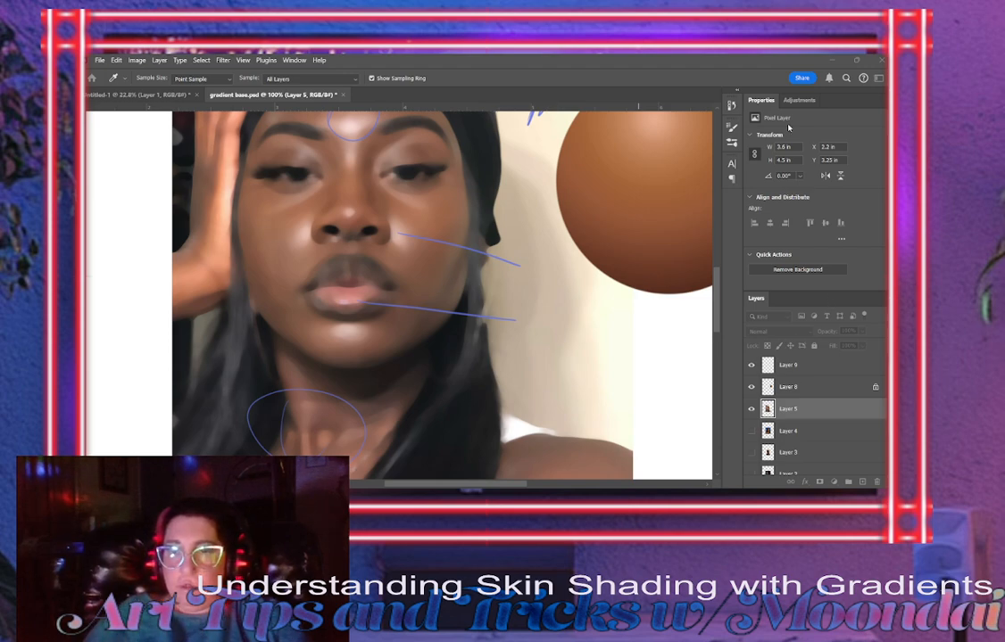
{"action": "left_click", "coordinate": [845, 130]}
{"action": "left_click", "coordinate": [241, 79]}
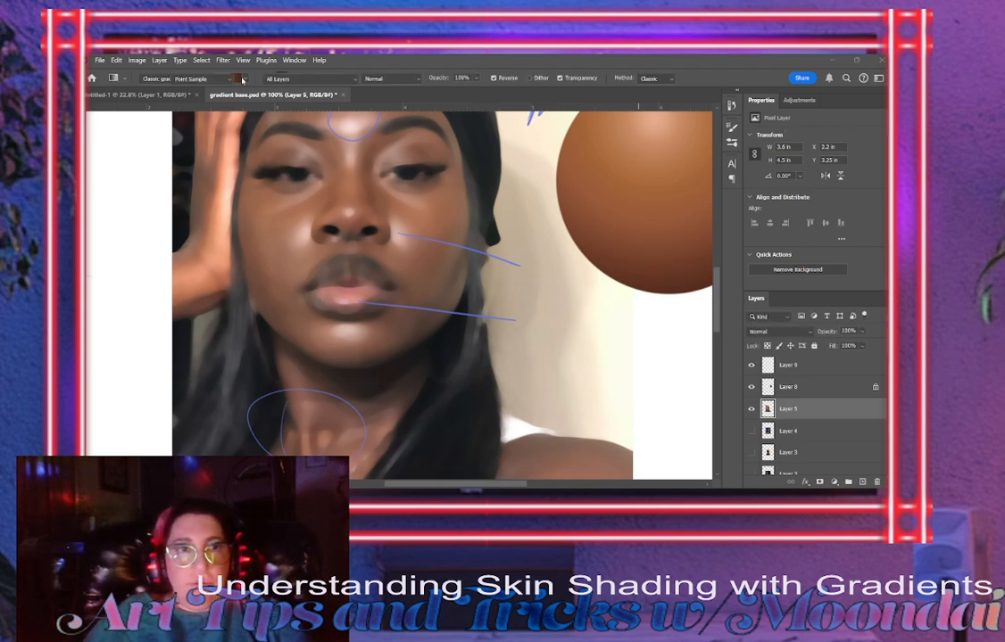
{"action": "left_click", "coordinate": [839, 168]}
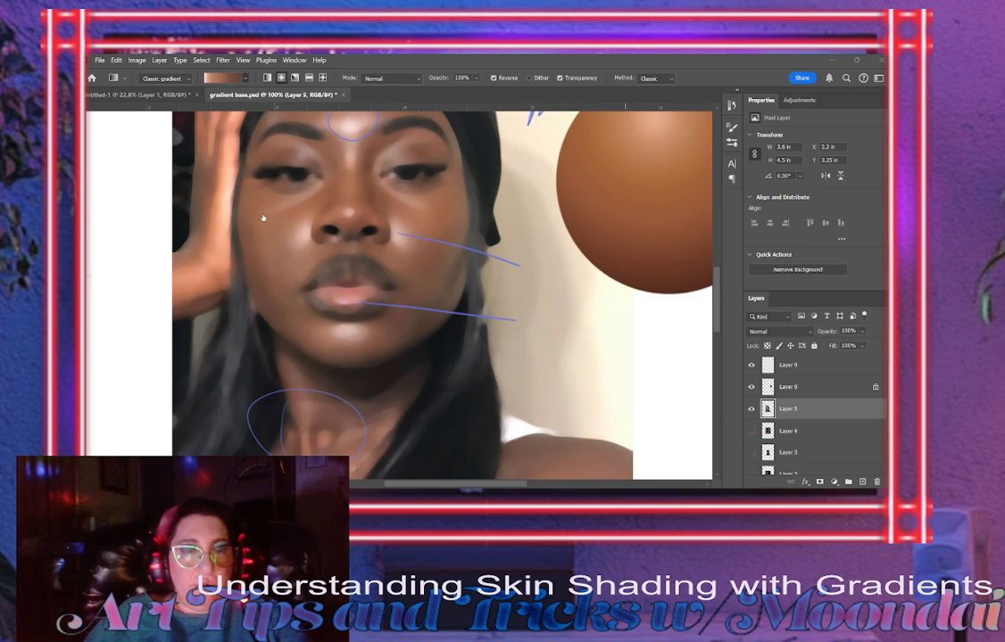
Redraw the radial gradient over the sphere on Layer 8, from its highlight toward the lower-right edge.
{"action": "left_click", "coordinate": [821, 387]}
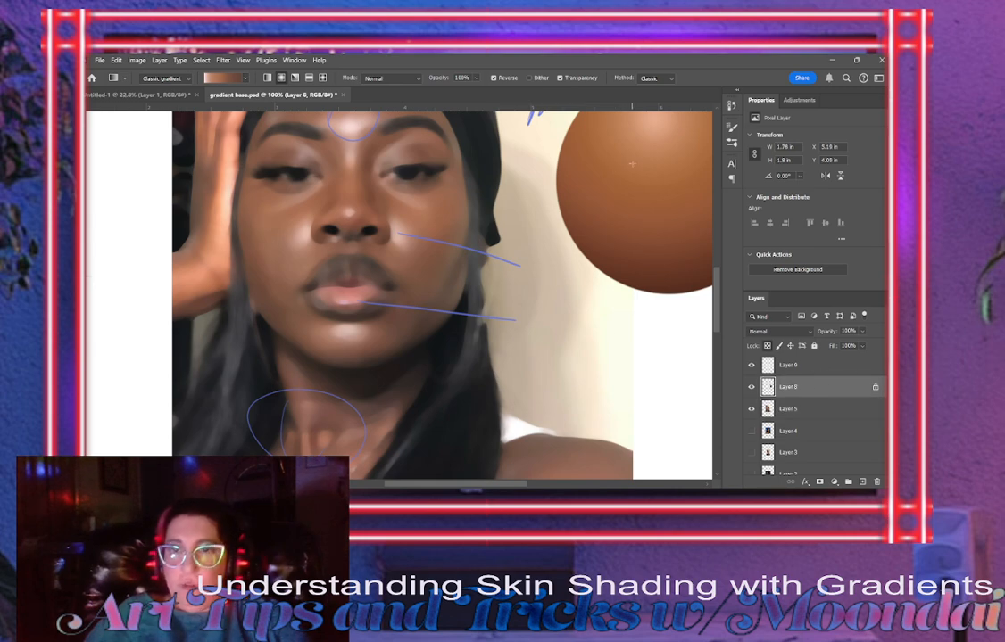
{"action": "scroll", "coordinate": [635, 154], "scroll_direction": "down", "scroll_amount": 2}
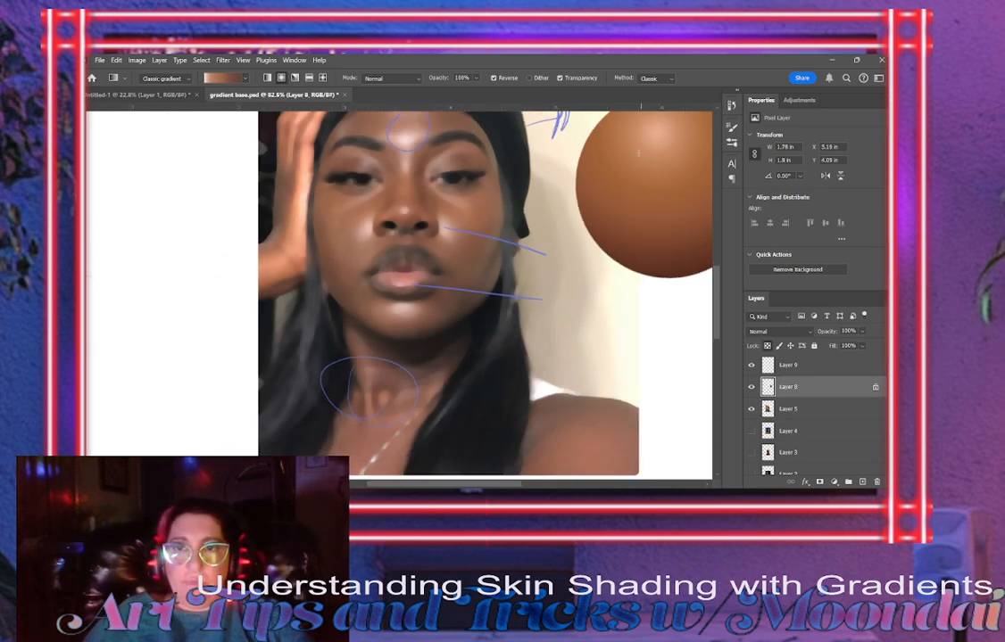
{"action": "scroll", "coordinate": [478, 465], "scroll_direction": "right", "scroll_amount": 4}
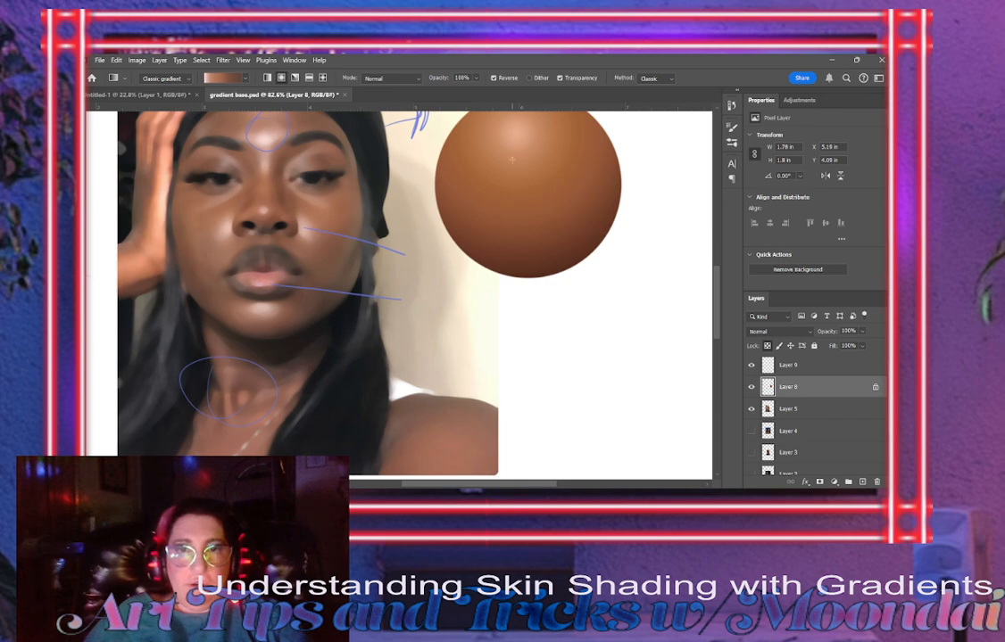
{"action": "left_click_drag", "start_coordinate": [517, 133], "coordinate": [591, 250]}
{"action": "mouse_move", "coordinate": [508, 138]}
{"action": "left_mouse_down"}
{"action": "mouse_move", "coordinate": [568, 241]}
{"action": "mouse_move", "coordinate": [532, 191]}
{"action": "mouse_move", "coordinate": [567, 260]}
{"action": "left_mouse_up"}
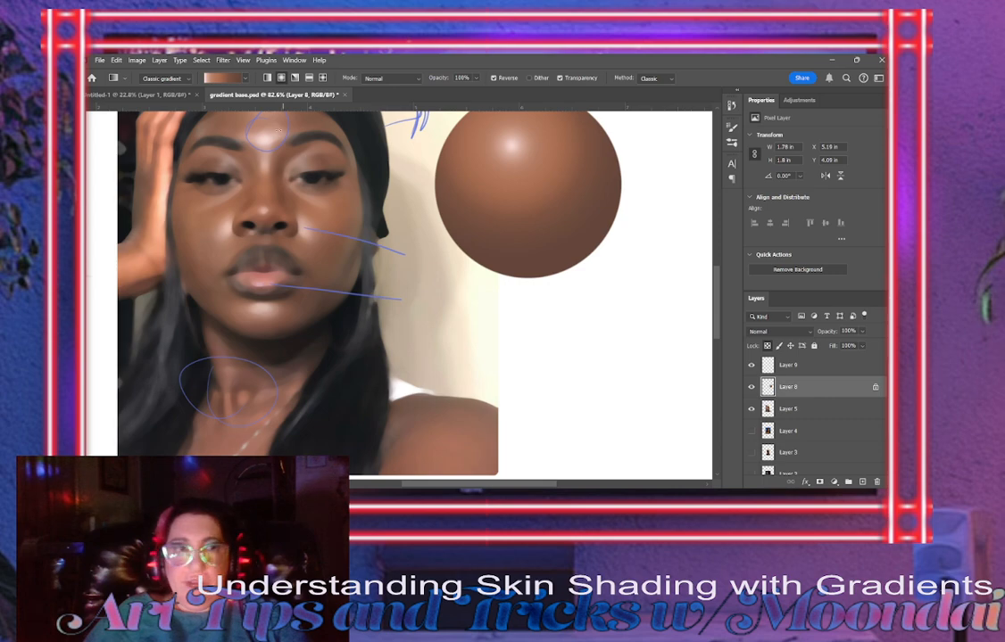
Give the gradient a darker shadow tone sampled from the portrait and redraw it on the sphere from the upper-left highlight past the lower-right edge.
{"action": "key", "text": "i"}
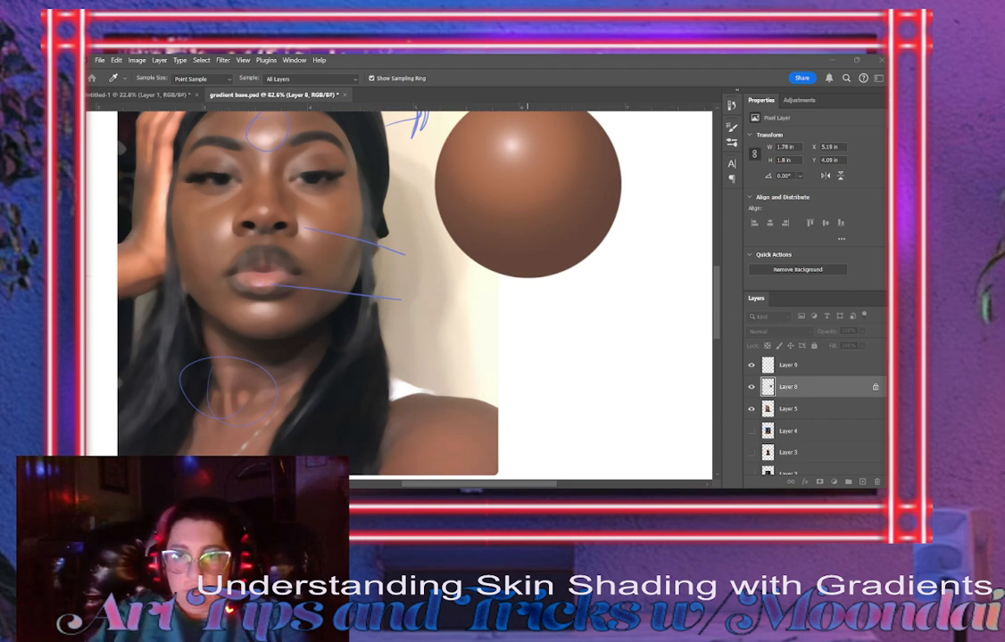
{"action": "key", "text": "g"}
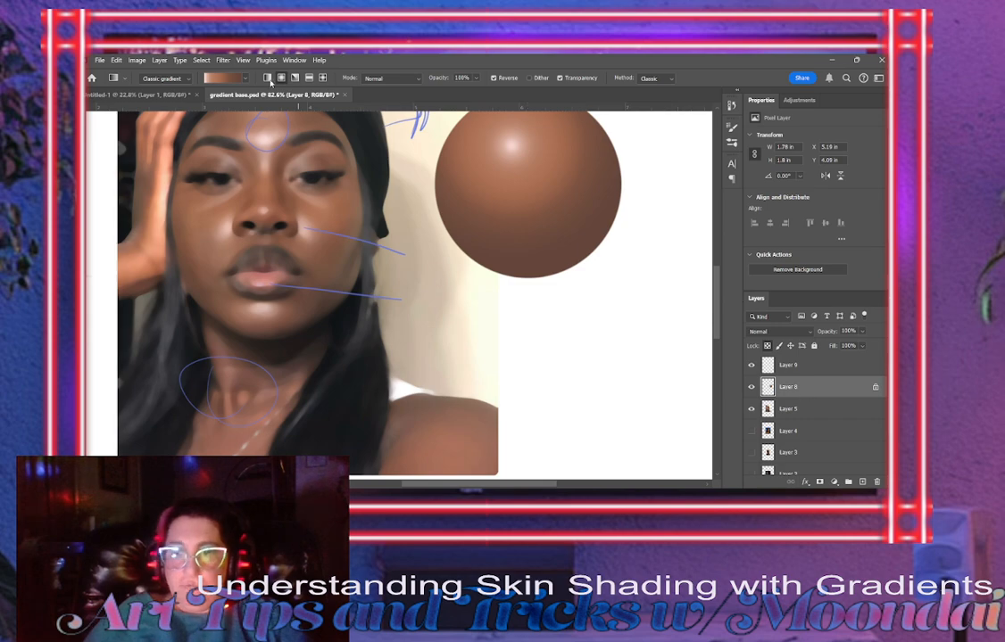
{"action": "key", "text": "i"}
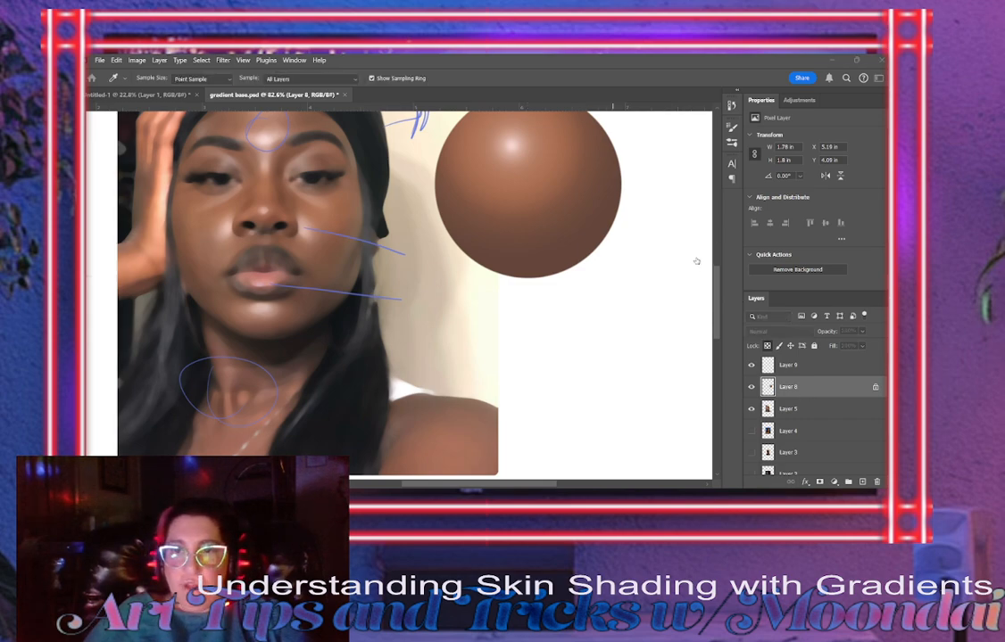
{"action": "key", "text": "g"}
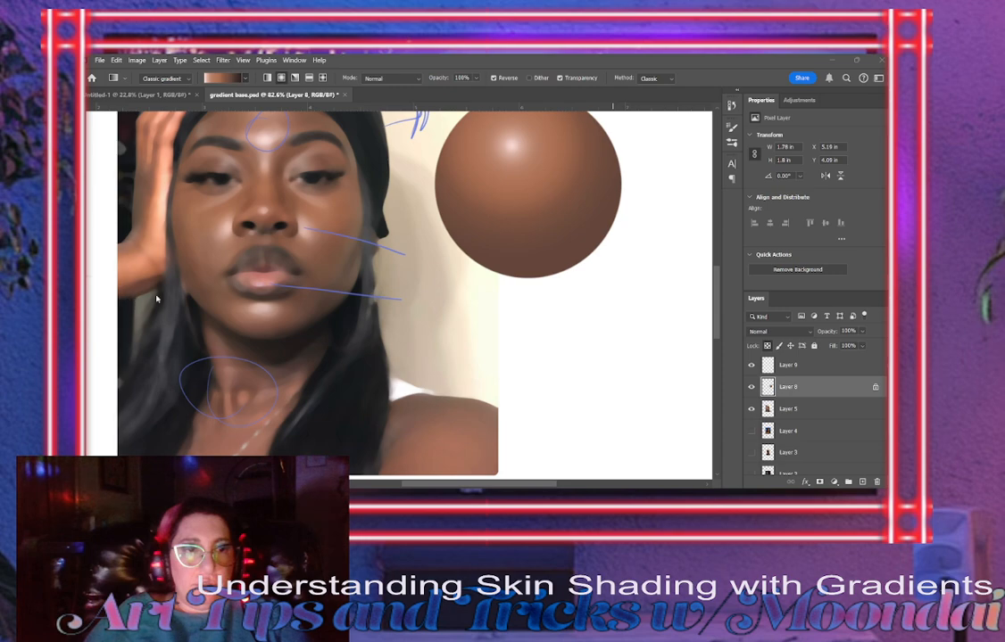
{"action": "left_click_drag", "start_coordinate": [497, 139], "coordinate": [580, 228]}
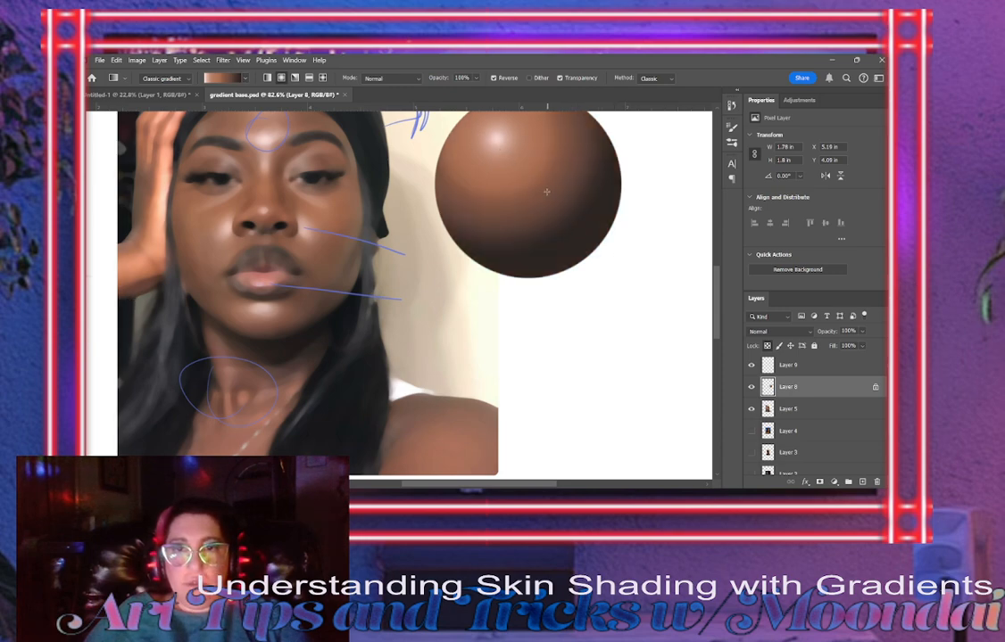
{"action": "left_click_drag", "start_coordinate": [504, 135], "coordinate": [572, 240]}
{"action": "left_click_drag", "start_coordinate": [513, 158], "coordinate": [553, 231]}
{"action": "left_click_drag", "start_coordinate": [498, 141], "coordinate": [616, 292]}
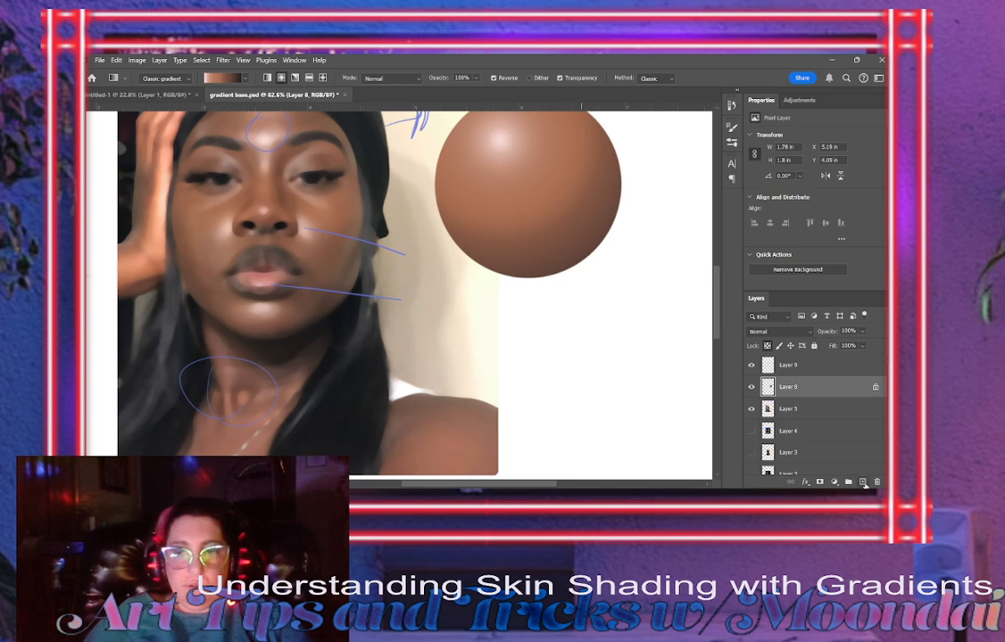
Add a layer above Layer 8, load the sphere's outline as a selection and set a purple-to-transparent gradient.
{"action": "left_click", "coordinate": [861, 482]}
{"action": "key", "text": "i"}
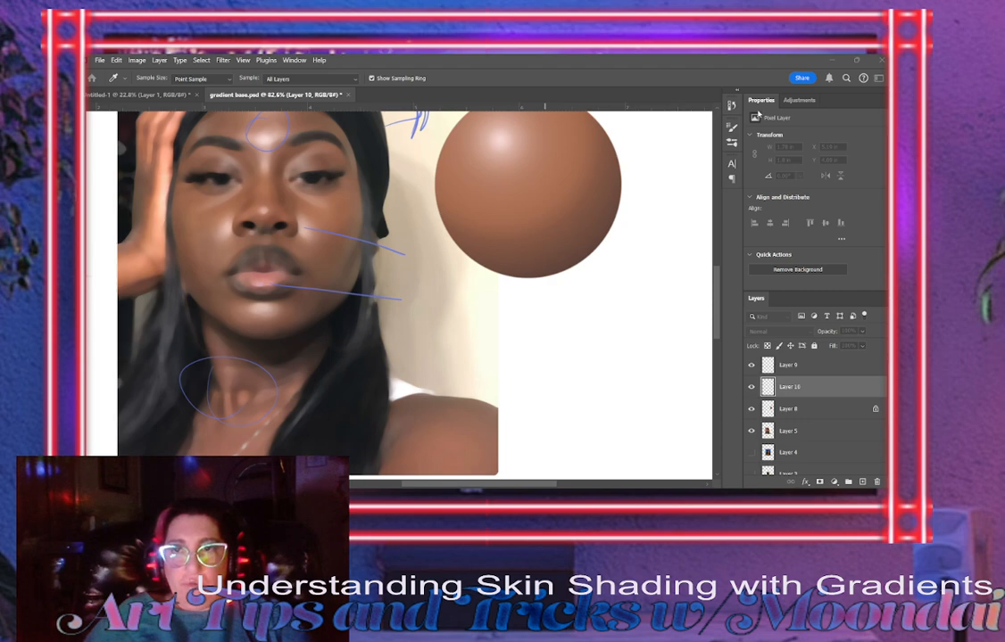
{"action": "left_click", "coordinate": [794, 134]}
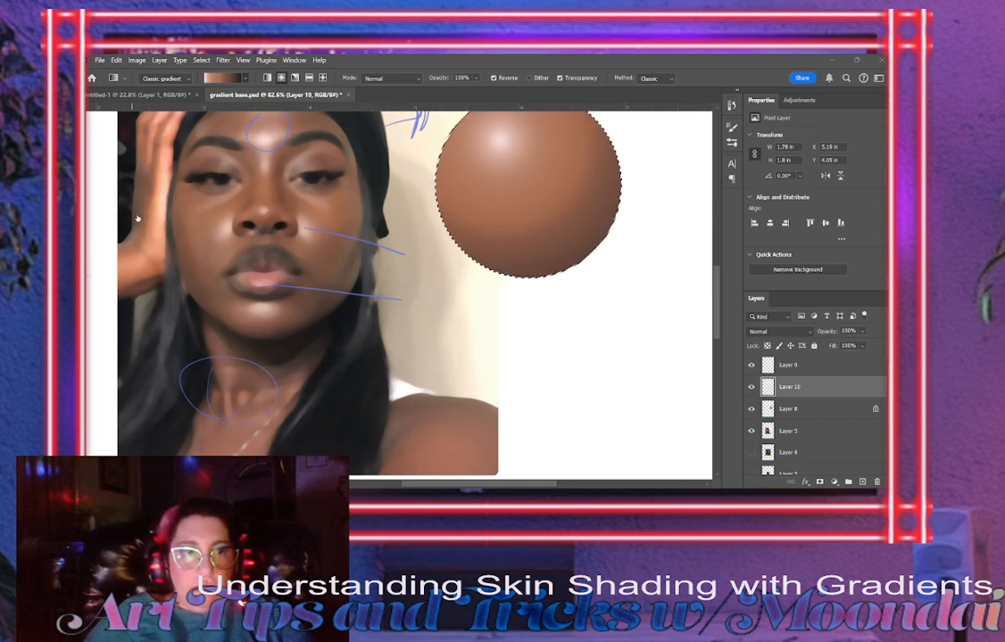
{"action": "left_click", "coordinate": [198, 231]}
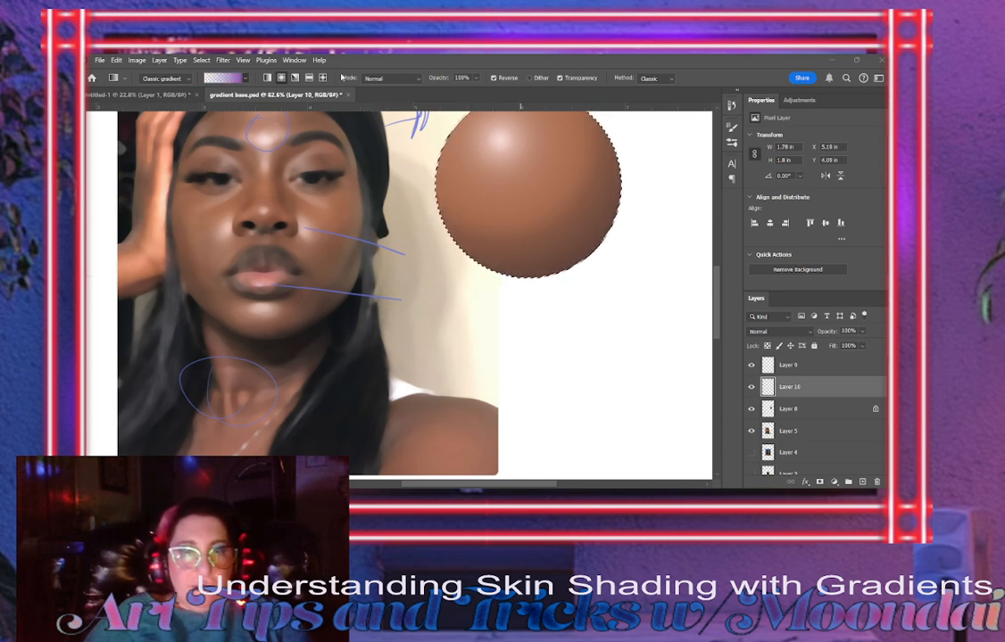
Draw an unreversed purple radial glow around the sphere's highlight on Layer 10 and set the layer's blend mode to Soft Light.
{"action": "left_click_drag", "start_coordinate": [498, 136], "coordinate": [556, 206]}
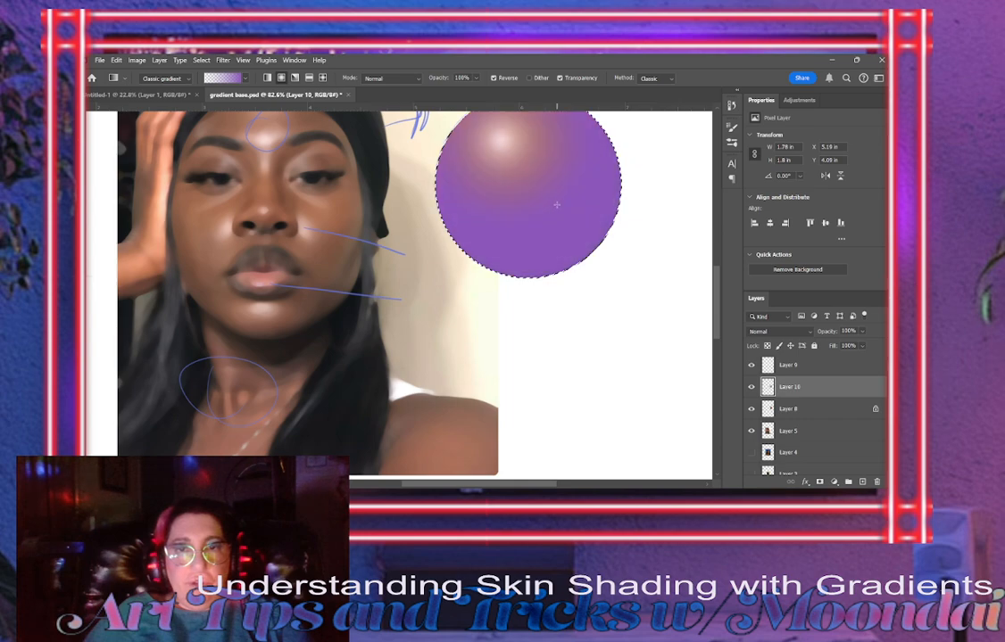
{"action": "key", "text": "ctrl+z"}
{"action": "left_click", "coordinate": [496, 79]}
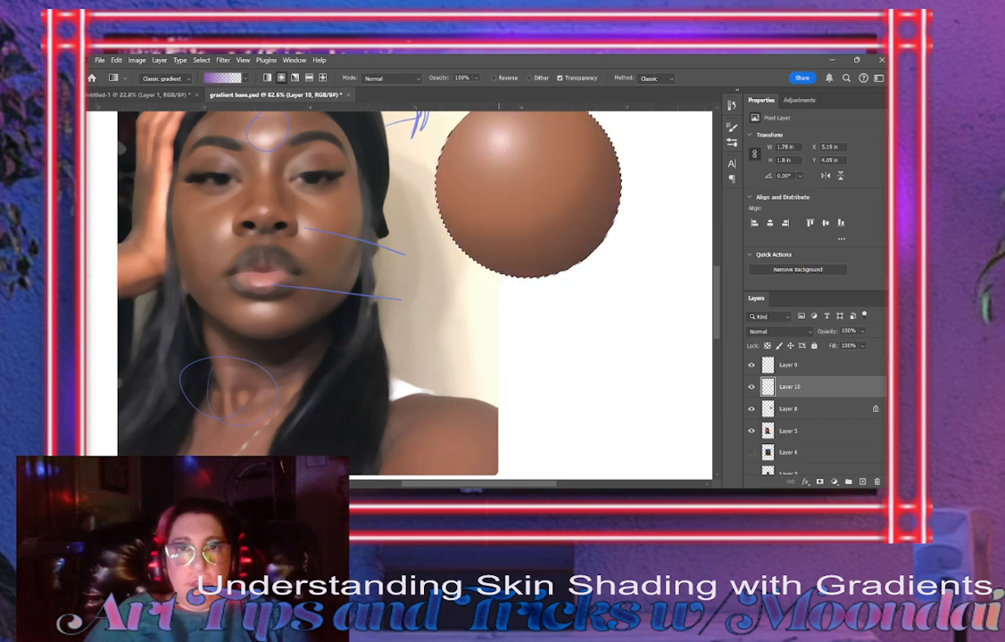
{"action": "left_click_drag", "start_coordinate": [499, 140], "coordinate": [547, 208]}
{"action": "left_click", "coordinate": [803, 333]}
{"action": "left_click", "coordinate": [801, 338]}
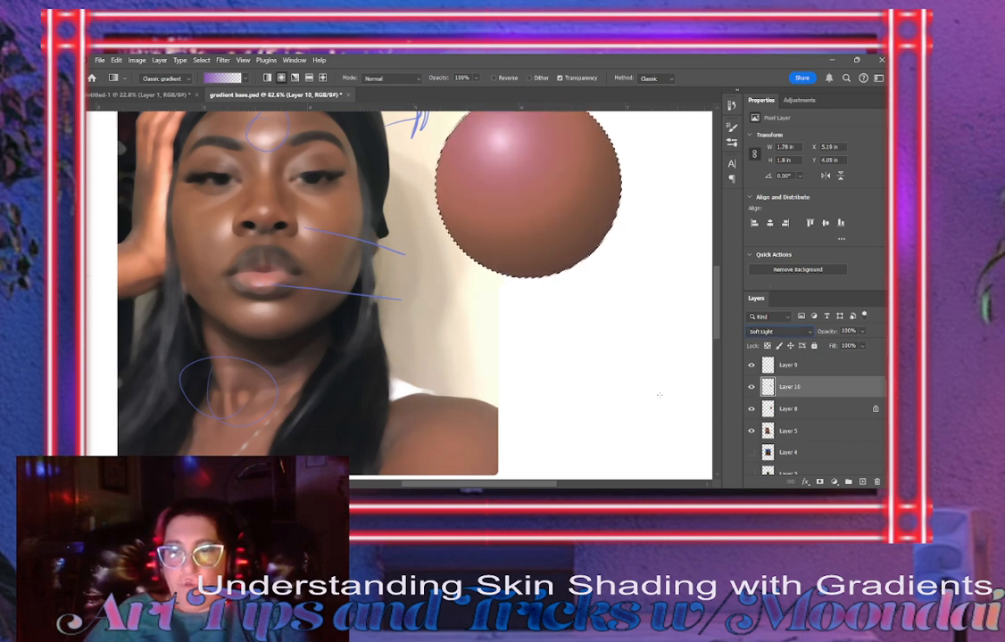
Add a reversed blue-to-transparent radial gradient to the sphere's lower-right shadow and merge Layer 10 down into Layer 8.
{"action": "key", "text": "i"}
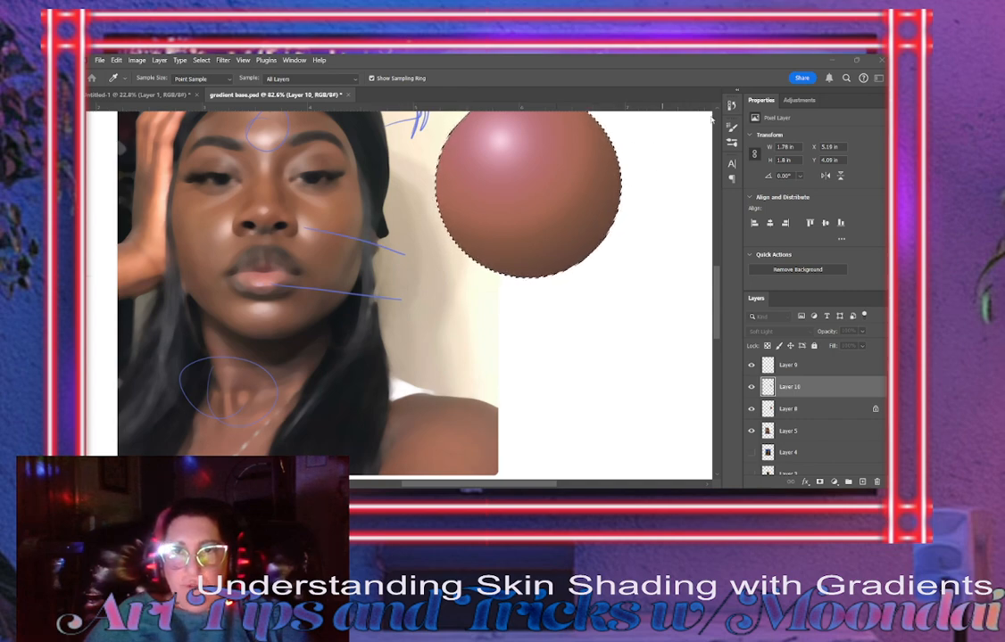
{"action": "key", "text": "g"}
{"action": "left_click", "coordinate": [493, 77]}
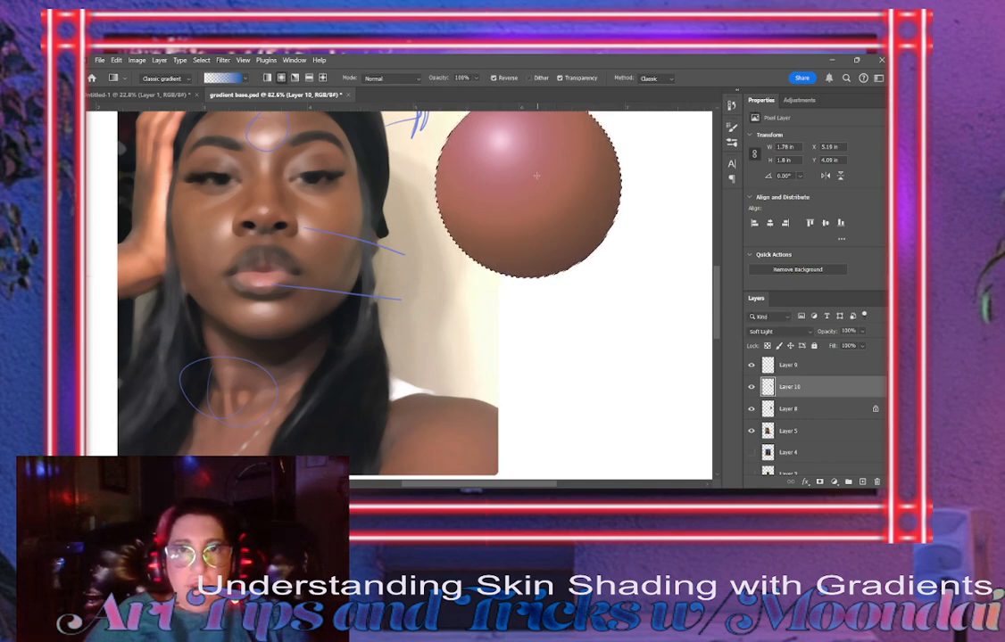
{"action": "left_click_drag", "start_coordinate": [488, 202], "coordinate": [555, 305]}
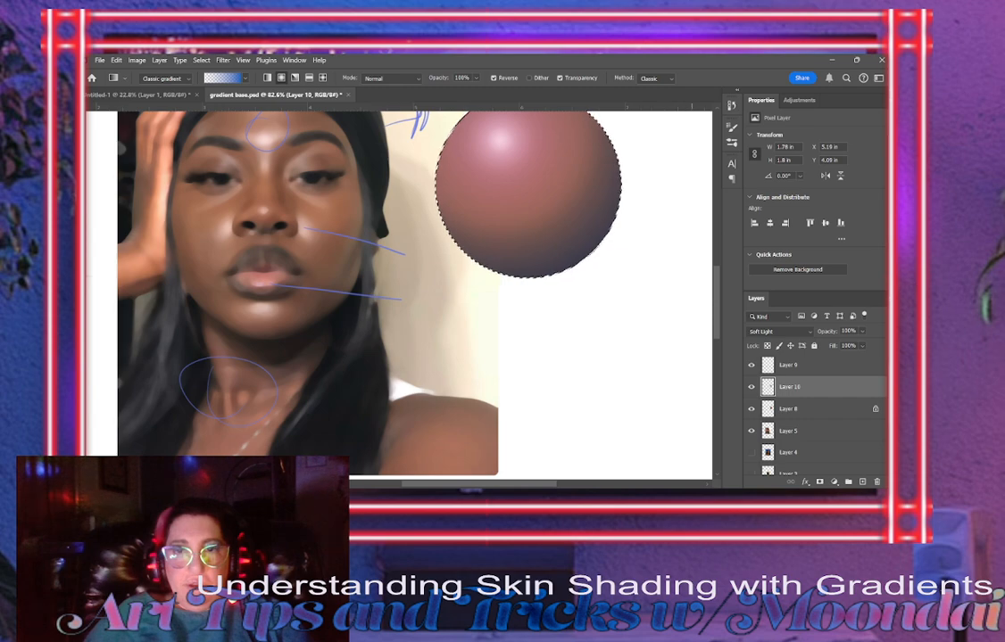
{"action": "scroll", "coordinate": [596, 250], "scroll_direction": "up", "scroll_amount": 1}
{"action": "scroll", "coordinate": [622, 257], "scroll_direction": "down", "scroll_amount": 1}
{"action": "scroll", "coordinate": [657, 241], "scroll_direction": "down", "scroll_amount": 2}
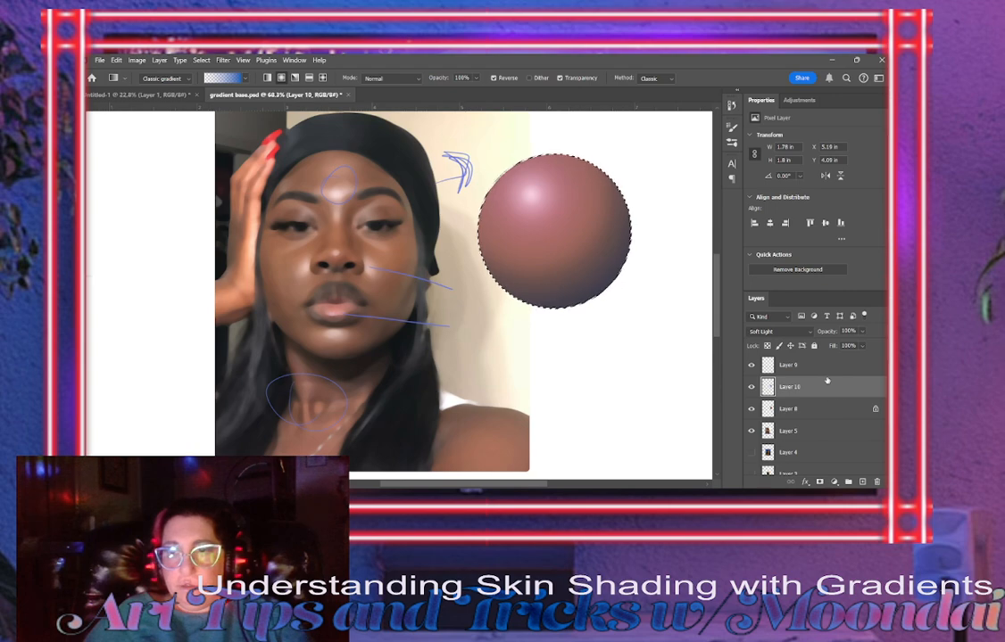
{"action": "key", "text": "ctrl+e"}
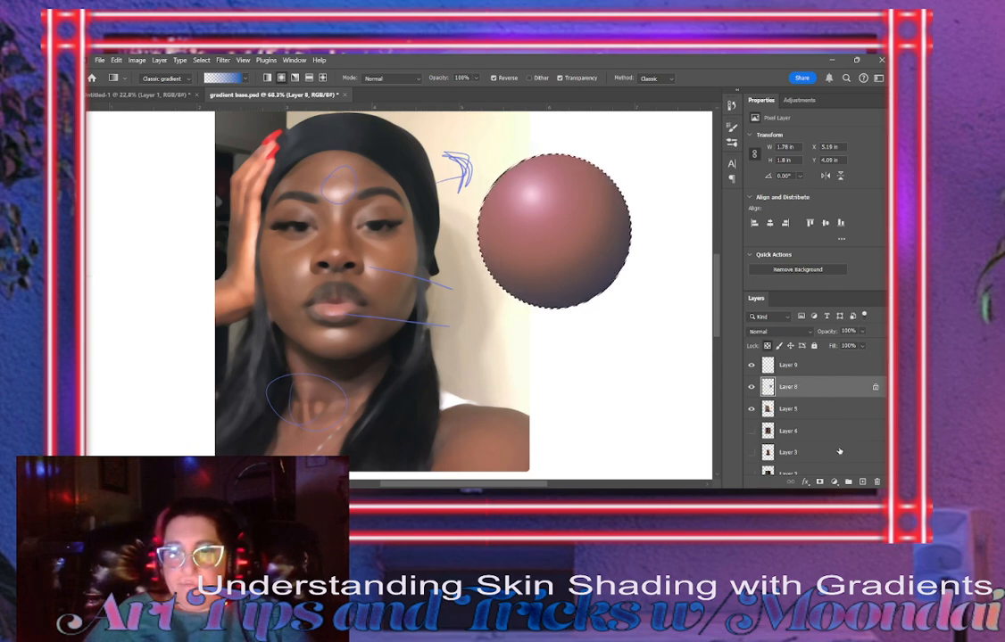
Show the braided-hair portrait on Layer 4 together with the portrait on Layer 5.
{"action": "left_click", "coordinate": [789, 411]}
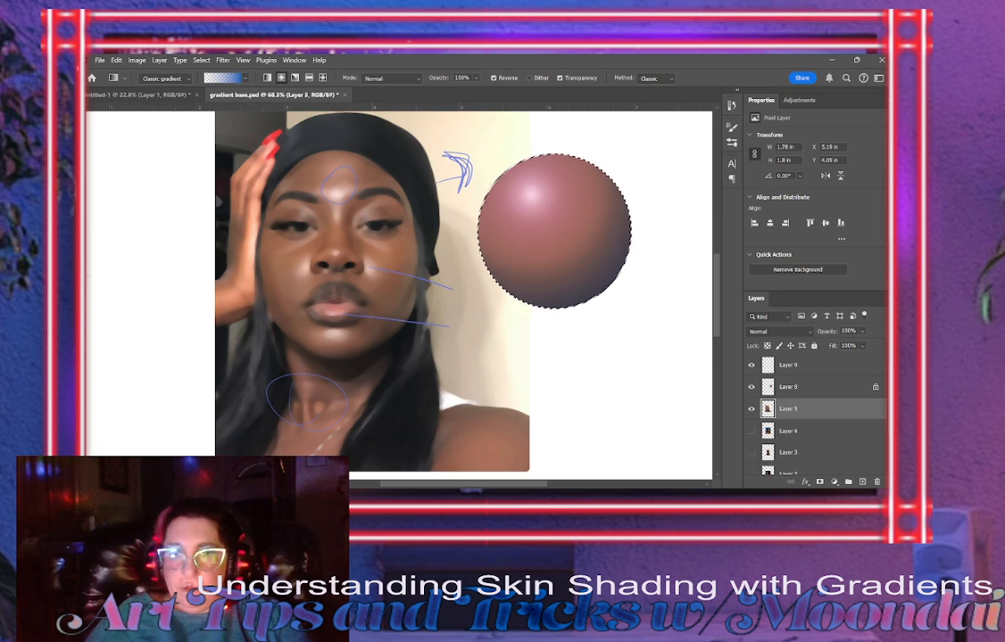
{"action": "key", "text": "v"}
{"action": "left_click", "coordinate": [795, 430]}
{"action": "left_click", "coordinate": [795, 409]}
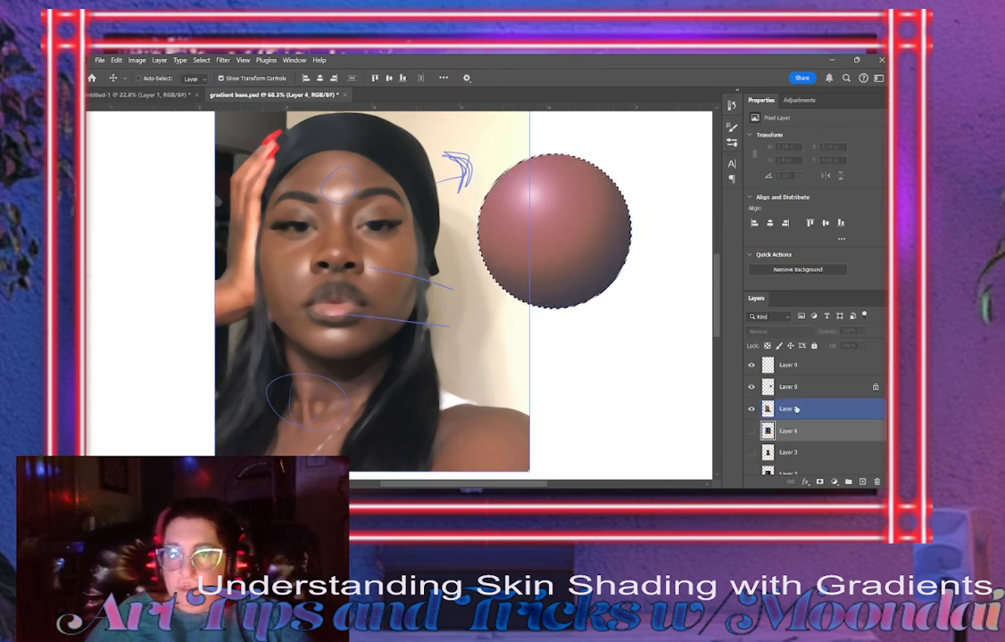
{"action": "left_click", "coordinate": [751, 409]}
{"action": "left_click", "coordinate": [751, 431]}
{"action": "left_click", "coordinate": [803, 431]}
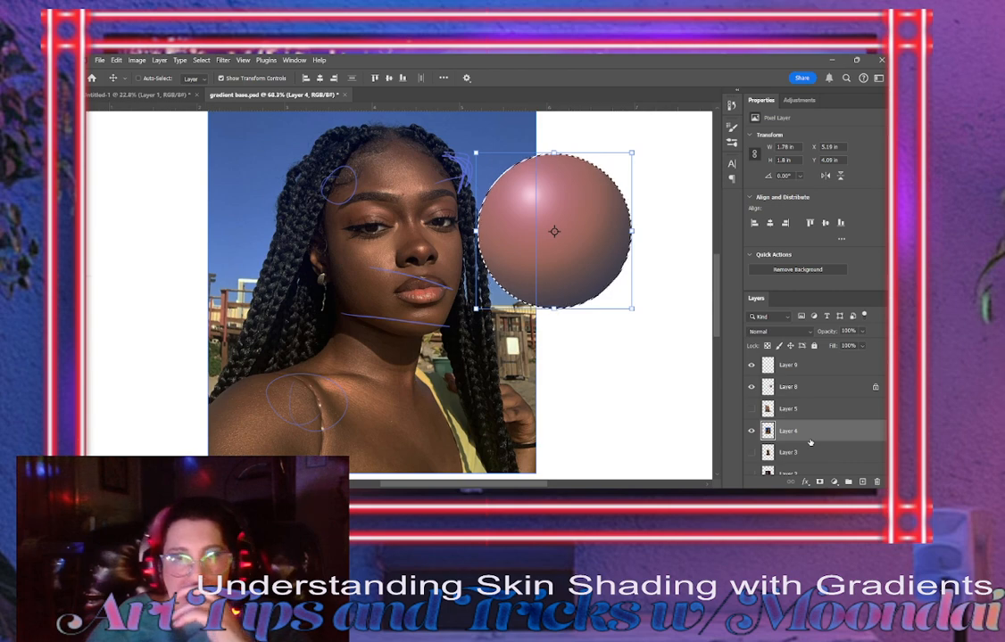
{"action": "left_click", "coordinate": [803, 410]}
{"action": "left_click", "coordinate": [753, 408]}
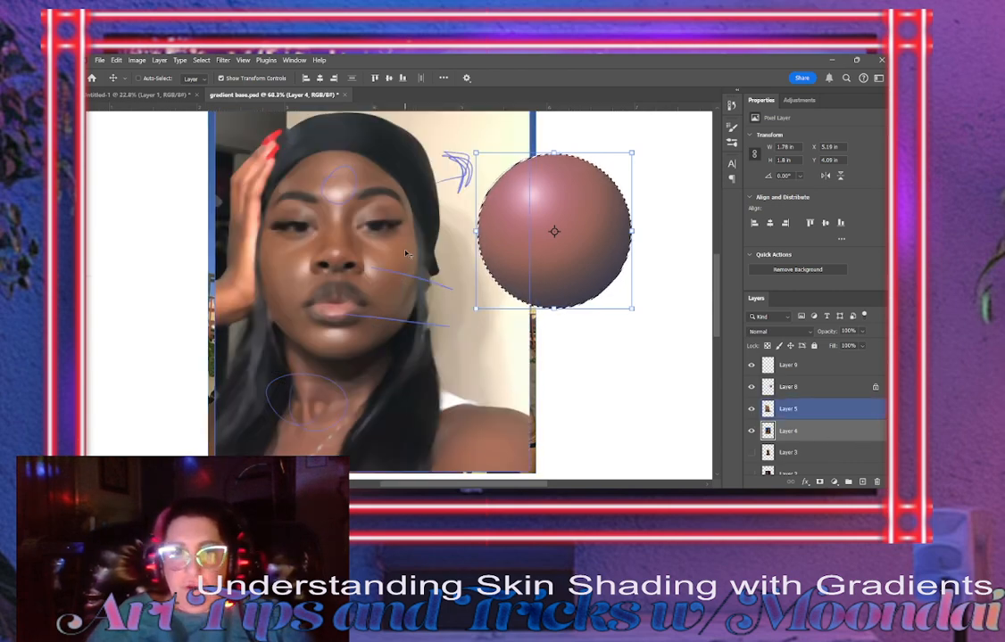
Clear the selection and place the two portraits side by side, Layer 4 to the left and Layer 5 to the right.
{"action": "left_click_drag", "start_coordinate": [406, 251], "coordinate": [309, 252]}
{"action": "key", "text": "ctrl+d"}
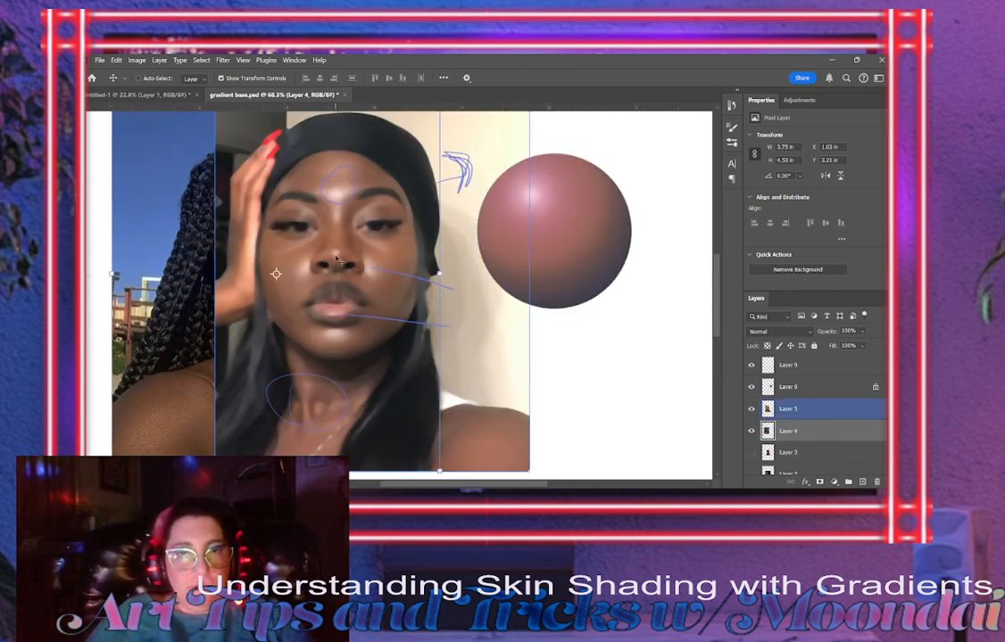
{"action": "left_click", "coordinate": [803, 408]}
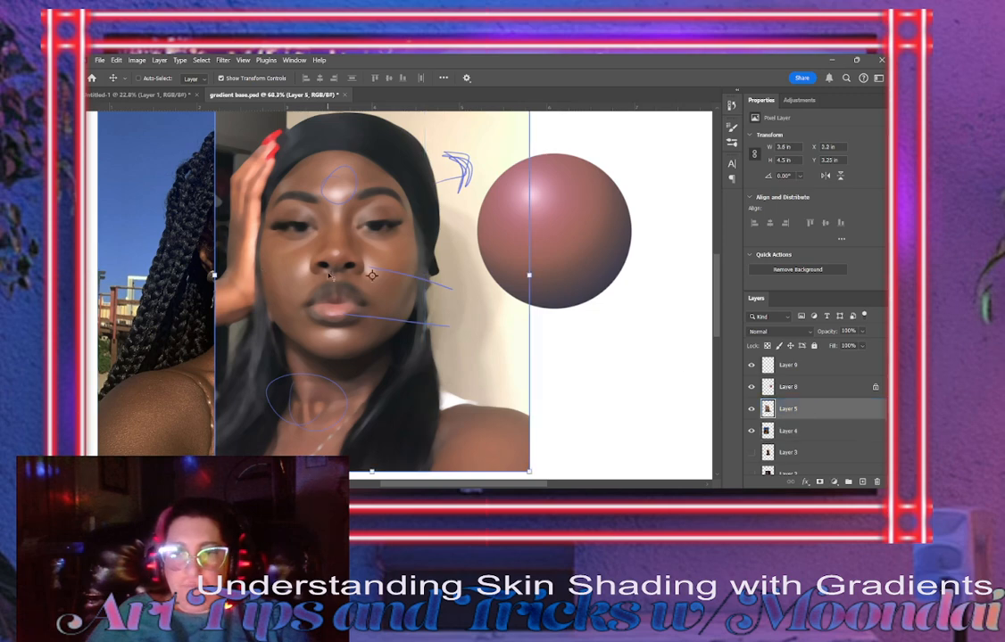
{"action": "left_click_drag", "start_coordinate": [327, 280], "coordinate": [504, 275]}
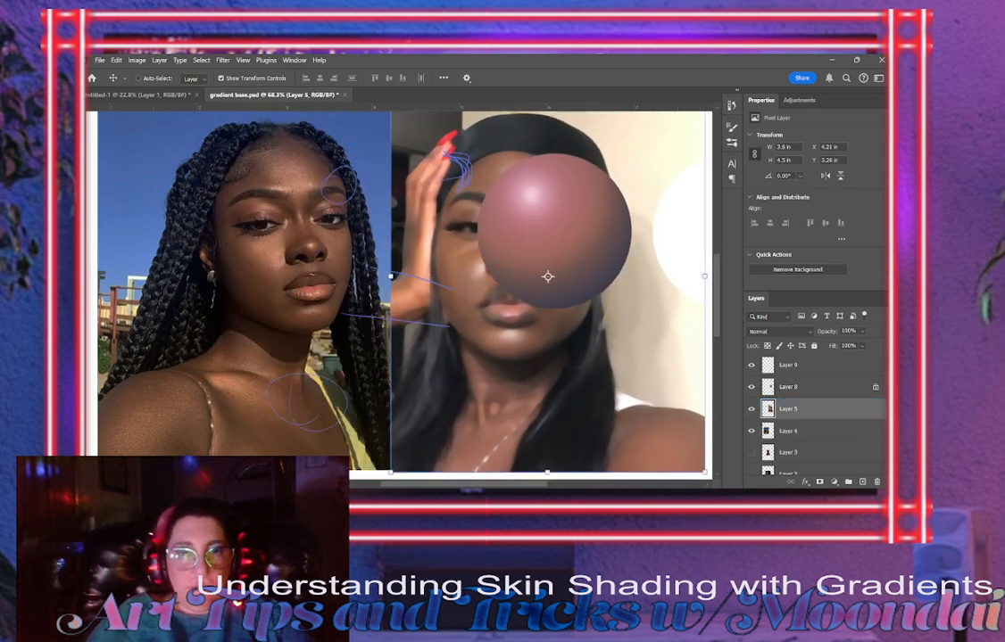
Move the sphere on Layer 8 up and right, off the face in the Layer 5 portrait, and select Layer 4.
{"action": "left_click", "coordinate": [794, 384]}
{"action": "left_click_drag", "start_coordinate": [618, 254], "coordinate": [719, 192]}
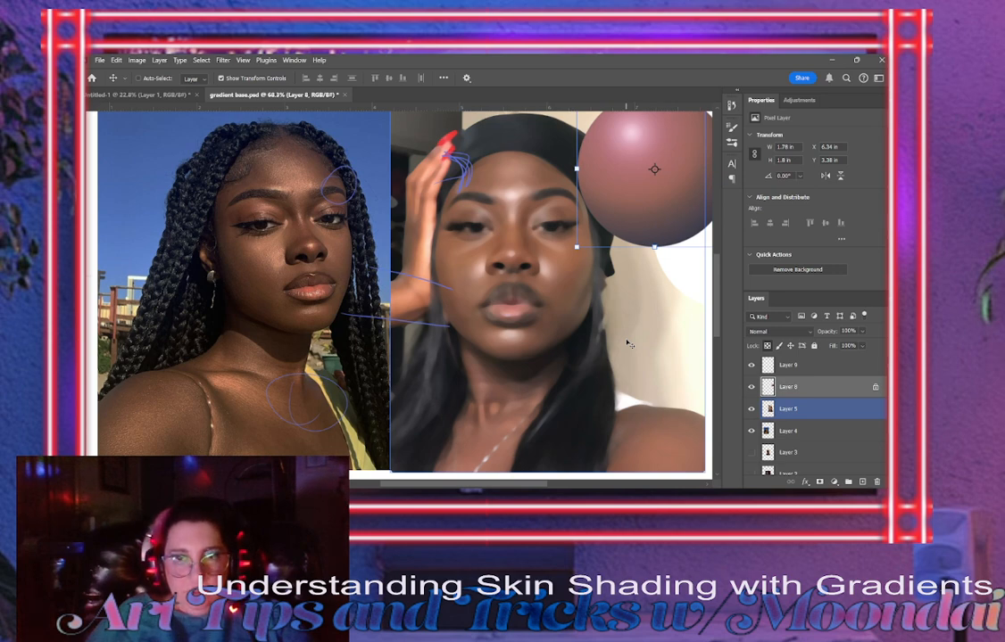
{"action": "left_click", "coordinate": [808, 432]}
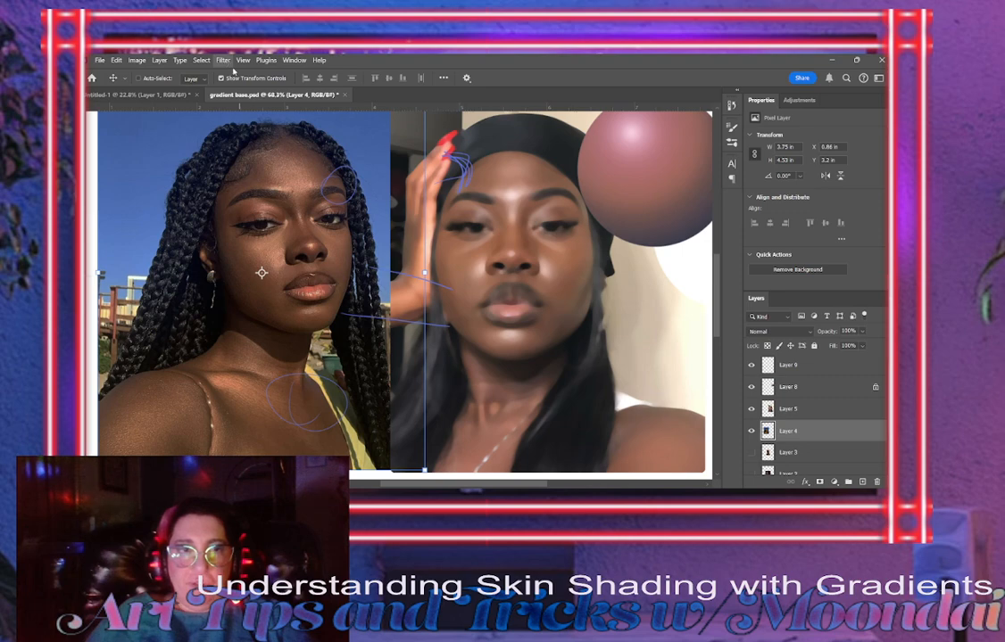
Smooth the braided-hair portrait on Layer 4 with a filter and delete the Layer 5 portrait.
{"action": "left_click", "coordinate": [438, 268]}
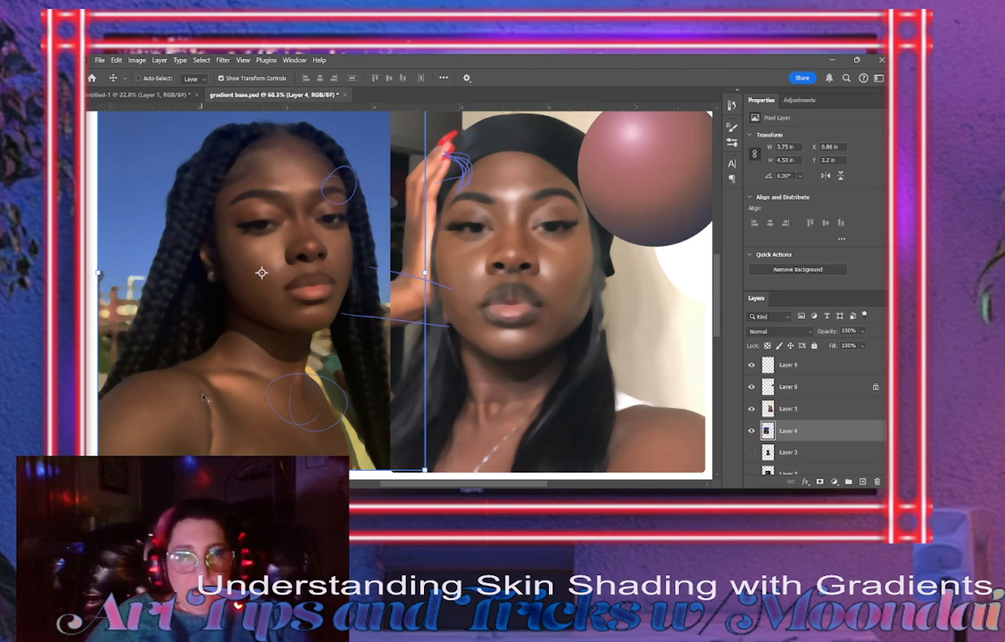
{"action": "left_click", "coordinate": [817, 411]}
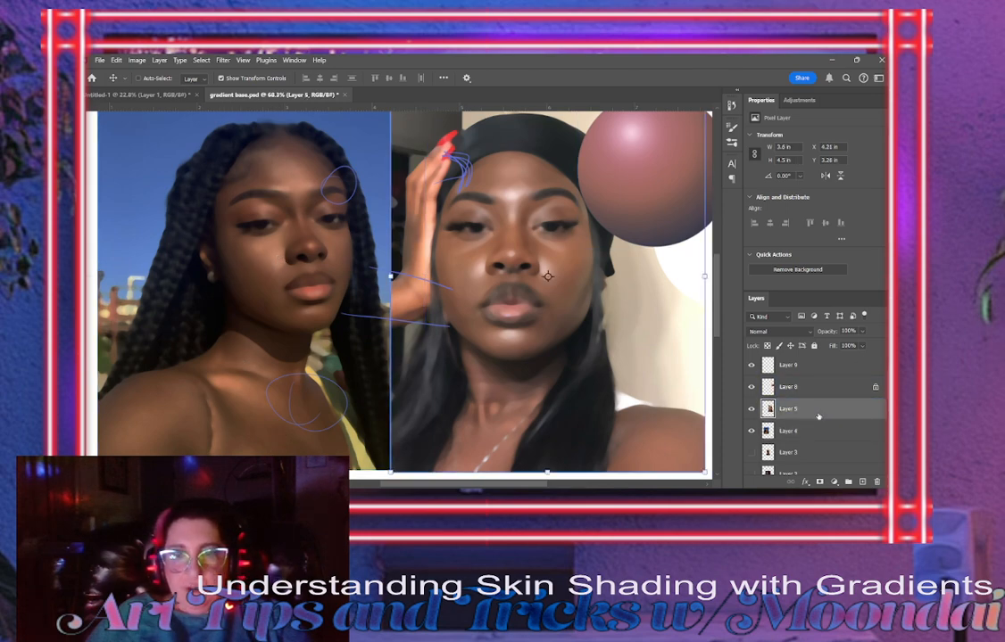
{"action": "key", "text": "Delete"}
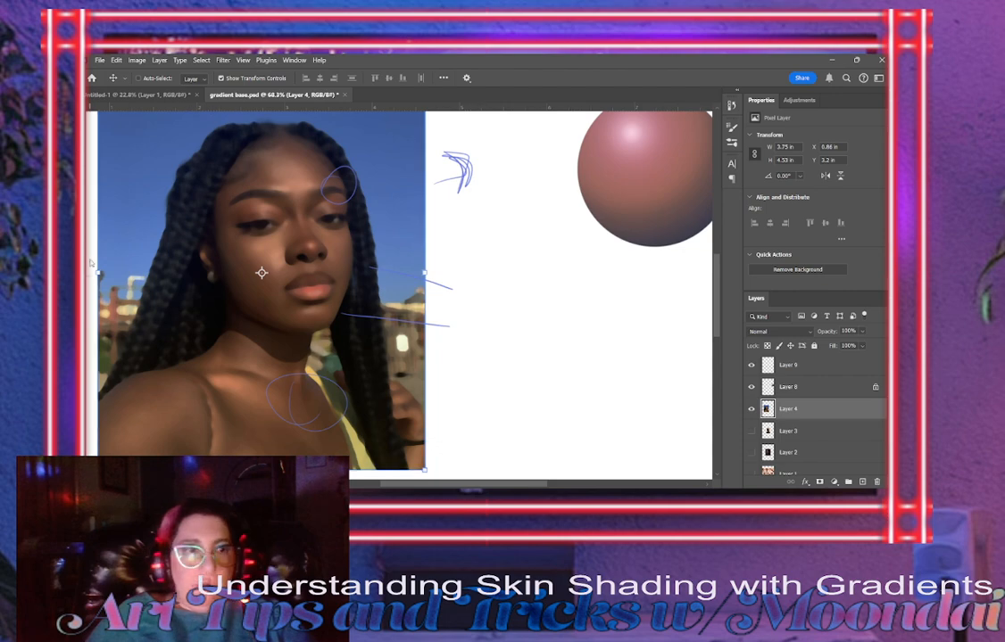
Build a new gradient from skin tones sampled on the braided-hair portrait.
{"action": "key", "text": "g"}
{"action": "key", "text": "i"}
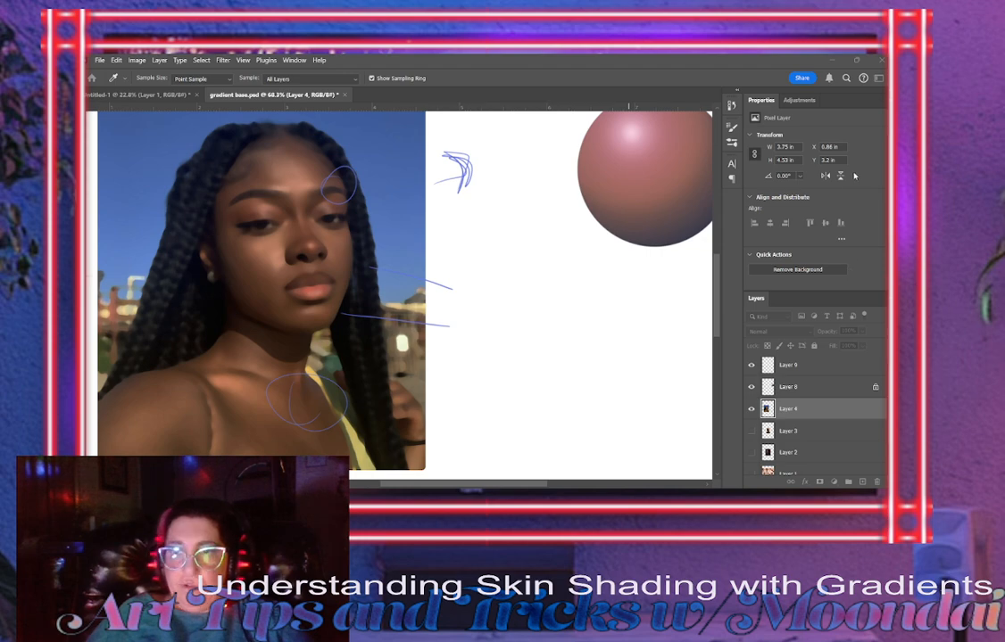
{"action": "key", "text": "g"}
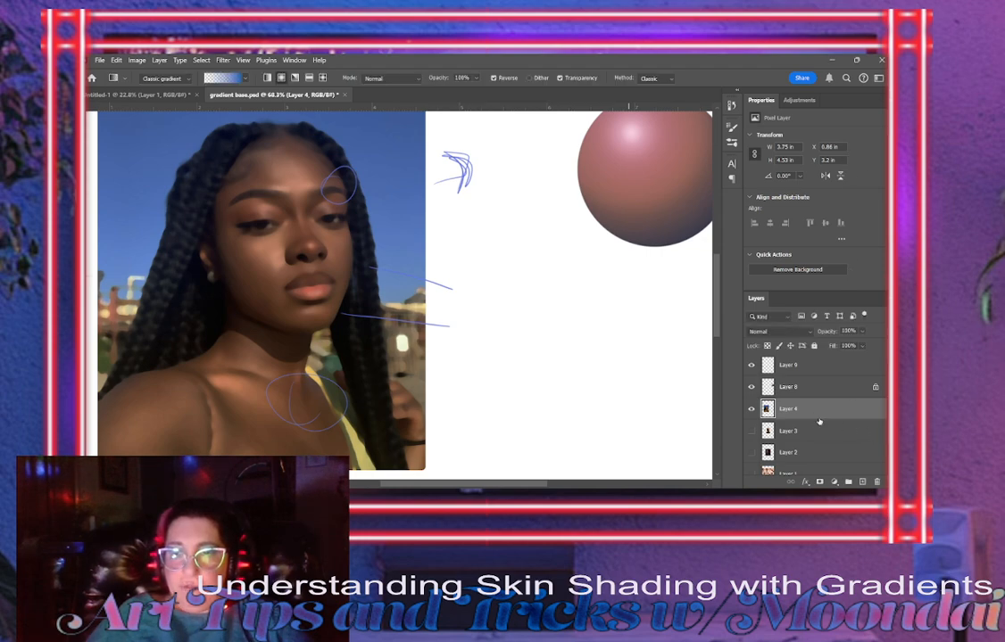
Move the sphere on Layer 8 down and left beside the portrait, to X 4.97 in and Y 4.57 in.
{"action": "left_click", "coordinate": [814, 387]}
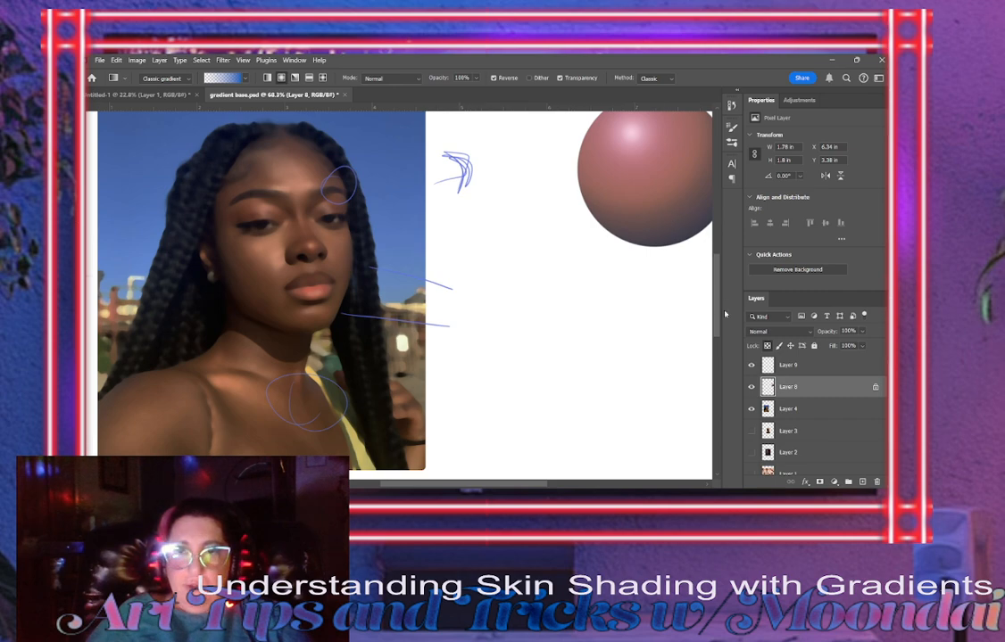
{"action": "key", "text": "v"}
{"action": "left_click_drag", "start_coordinate": [634, 206], "coordinate": [520, 290]}
{"action": "key", "text": "g"}
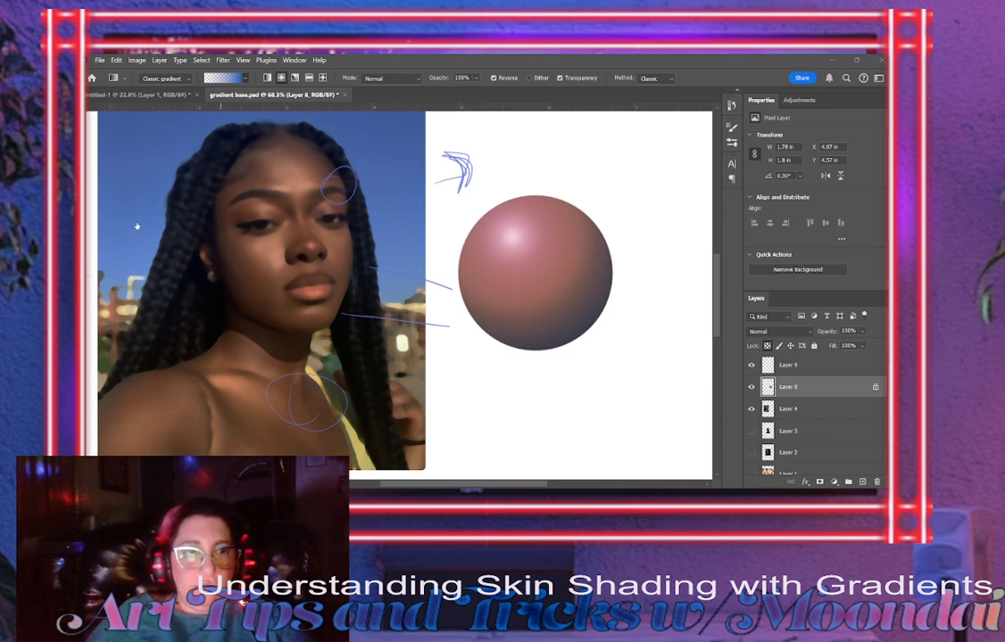
Load the brown skin-tone gradient and shade the sphere radially from an upper-left highlight to a dark lower-right edge.
{"action": "left_click", "coordinate": [155, 297]}
{"action": "left_click", "coordinate": [509, 241]}
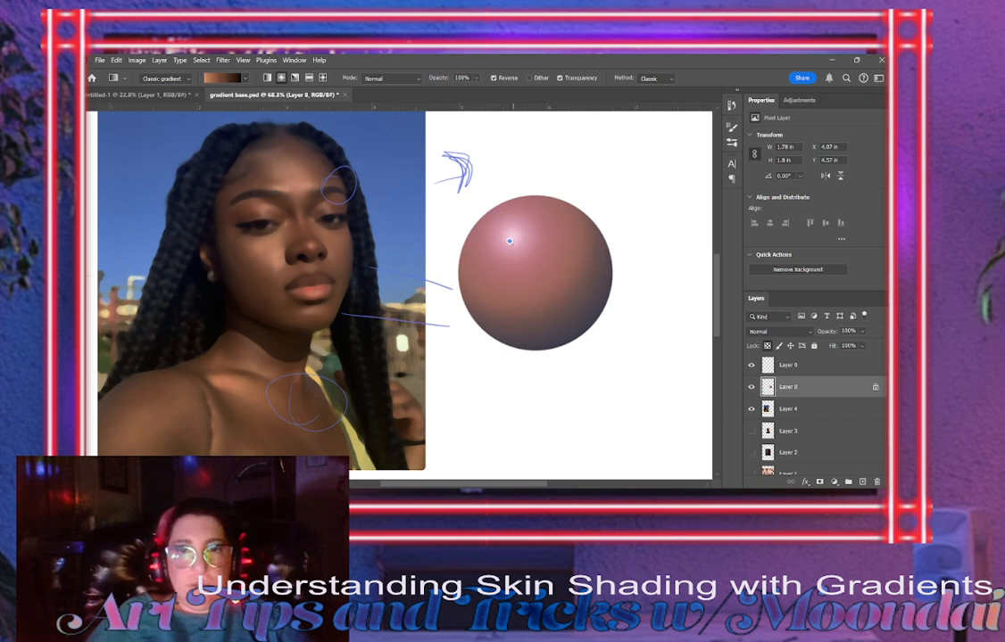
{"action": "left_click_drag", "start_coordinate": [510, 241], "coordinate": [584, 335]}
{"action": "left_click_drag", "start_coordinate": [510, 239], "coordinate": [572, 323]}
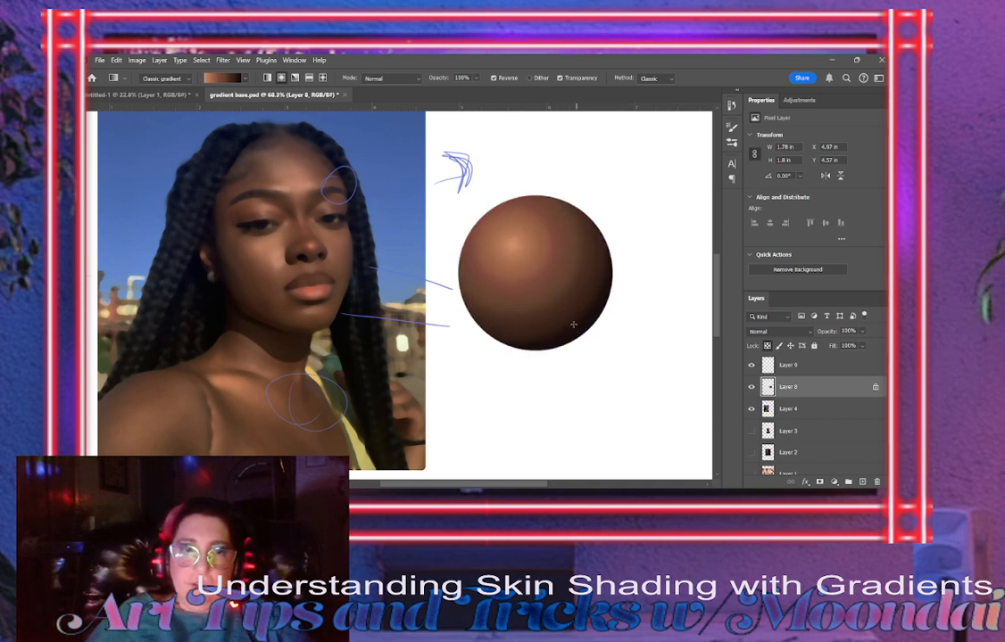
Rework the portrait's skin-tone gradient and redraw it over the sphere with different radial lengths until the shadow falls near the lower-right edge.
{"action": "key", "text": "i"}
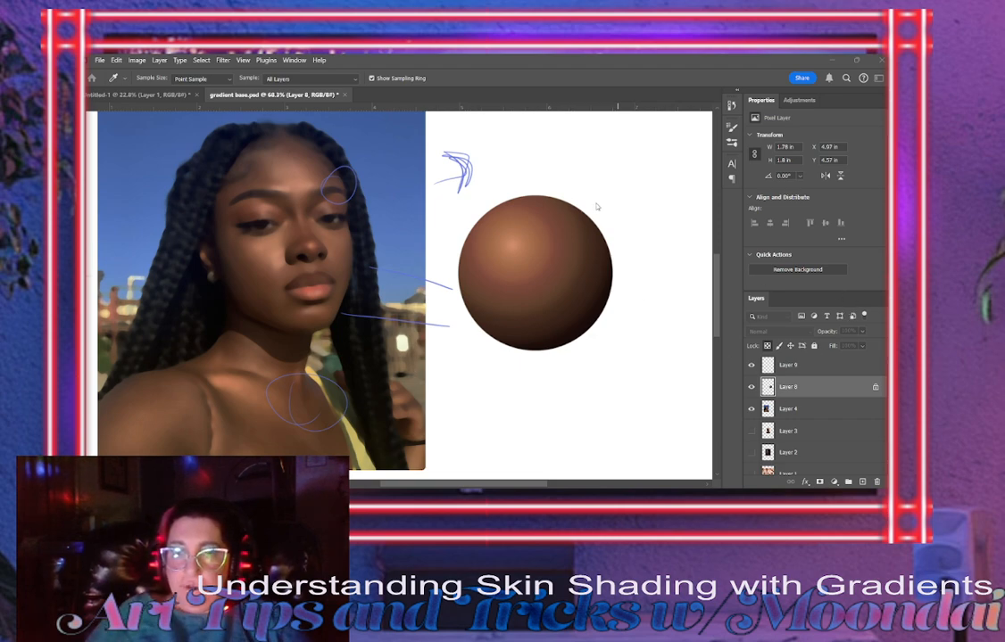
{"action": "key", "text": "g"}
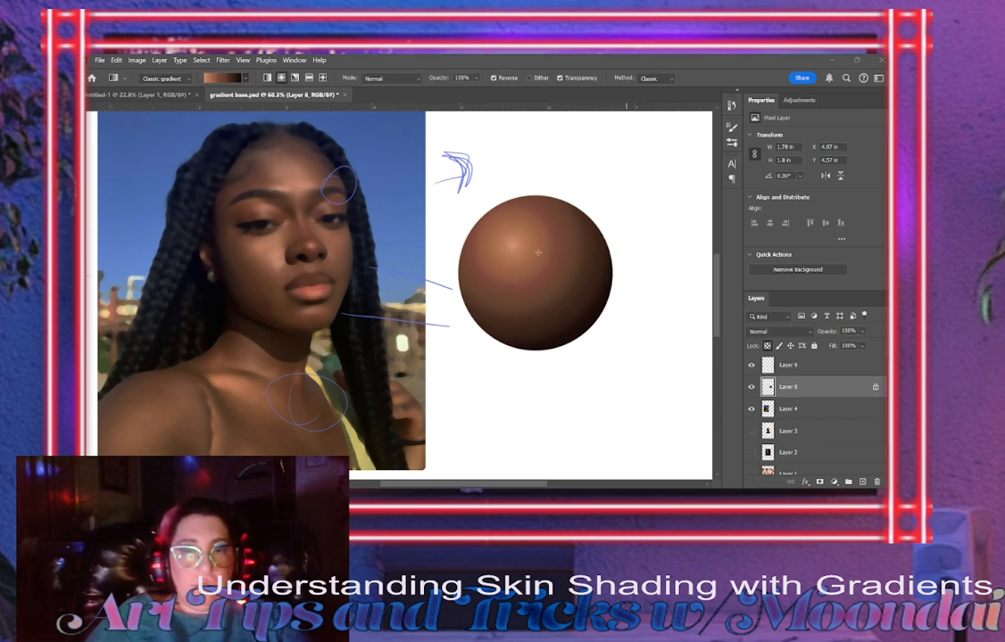
{"action": "left_click_drag", "start_coordinate": [508, 236], "coordinate": [560, 310]}
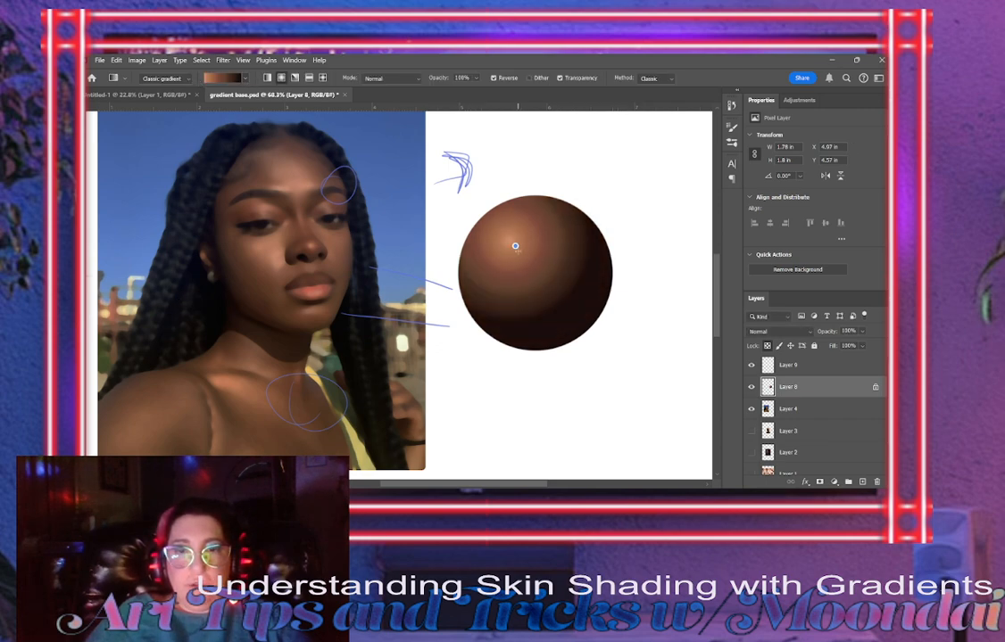
{"action": "left_click_drag", "start_coordinate": [515, 246], "coordinate": [557, 312]}
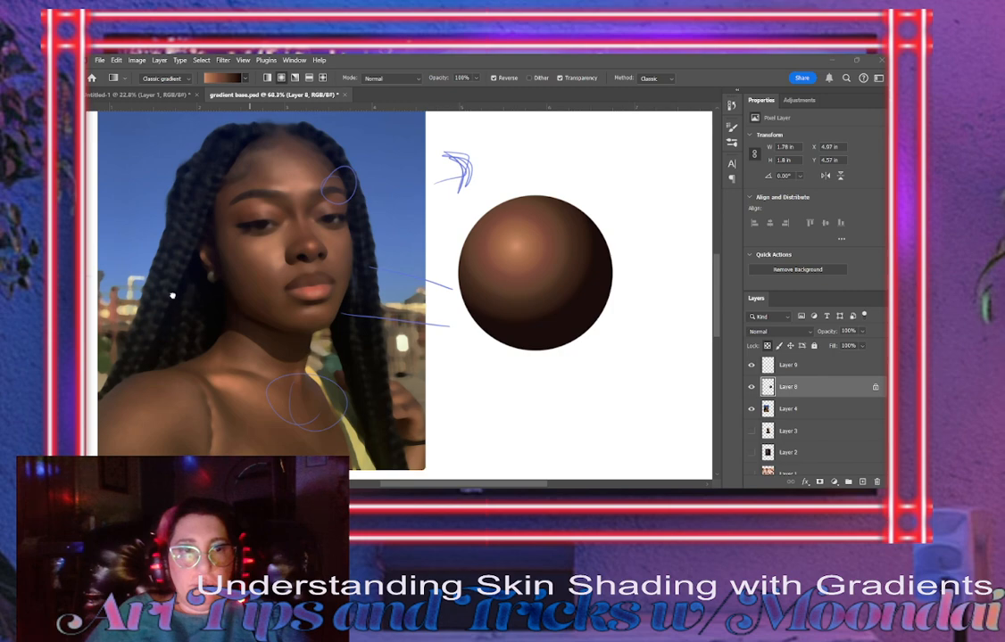
{"action": "left_click_drag", "start_coordinate": [521, 254], "coordinate": [584, 340]}
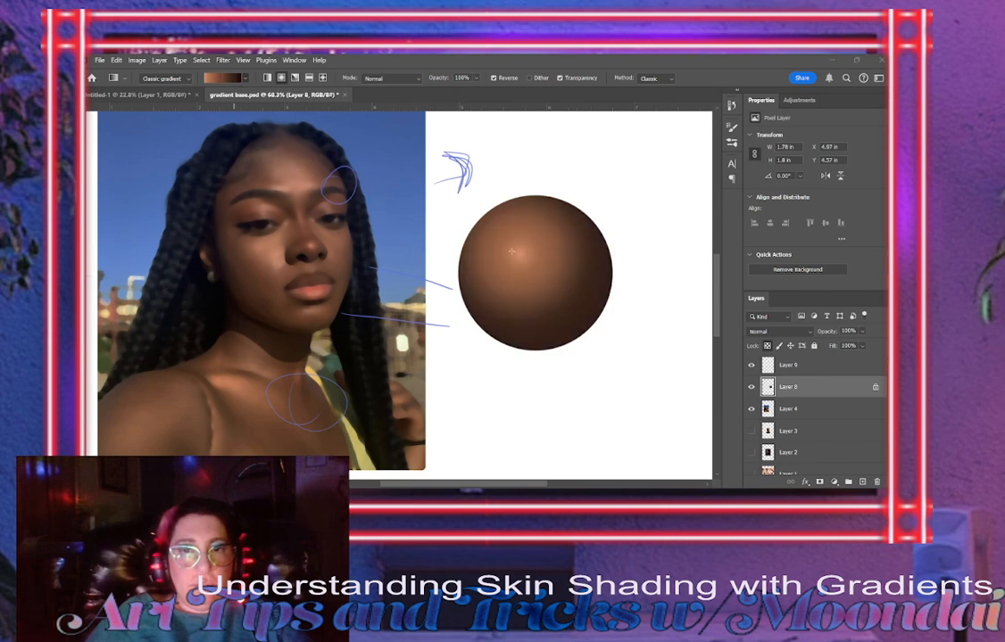
{"action": "left_click_drag", "start_coordinate": [512, 252], "coordinate": [598, 322]}
{"action": "left_click_drag", "start_coordinate": [493, 253], "coordinate": [603, 323]}
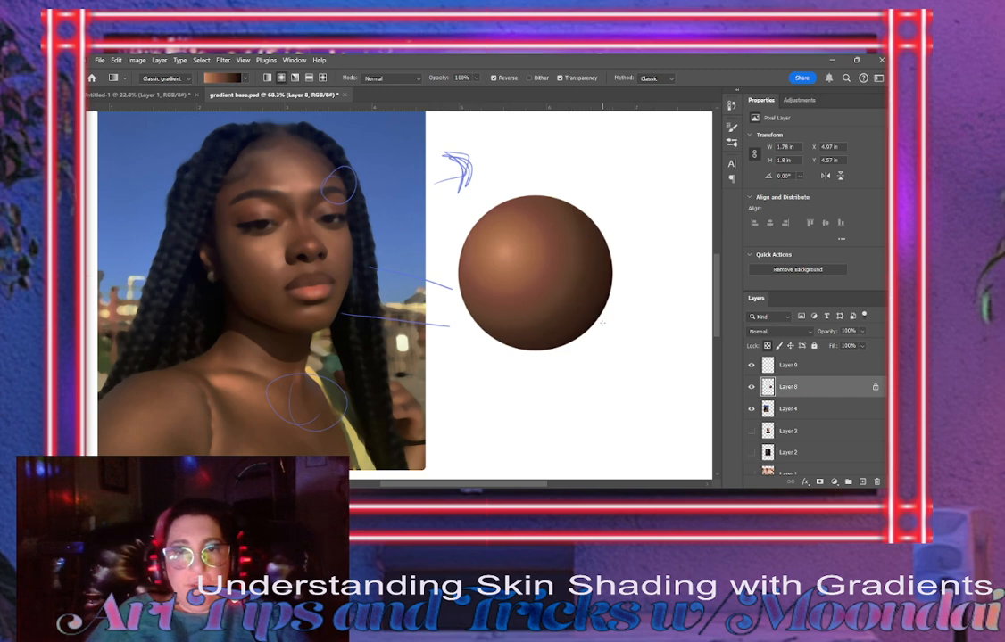
Revise the brown gradient again and redraw it from the sphere's upper-left highlight to well beyond its lower-right edge for a softer falloff.
{"action": "key", "text": "i"}
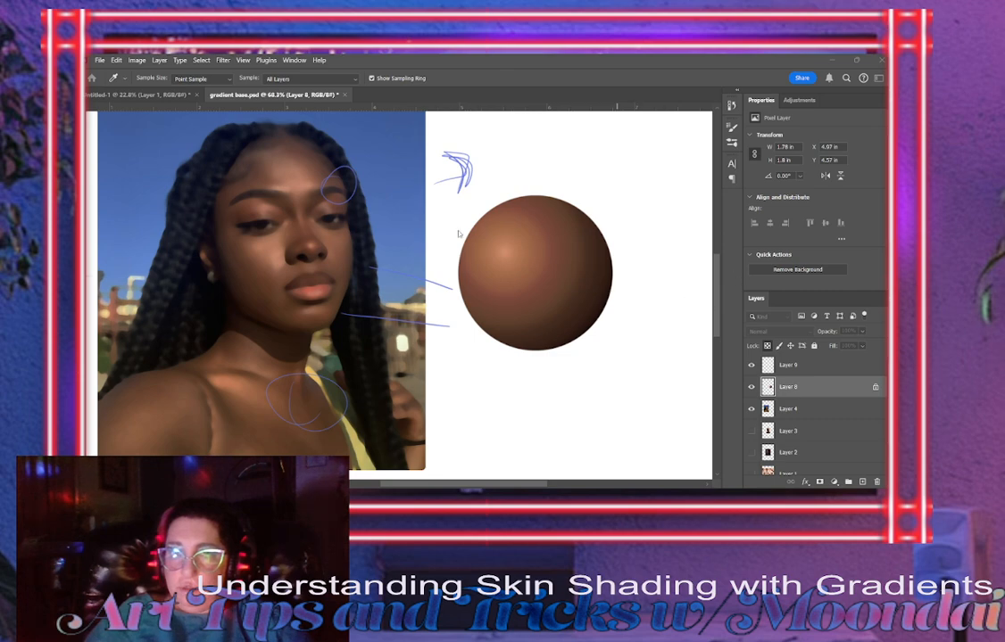
{"action": "left_click", "coordinate": [733, 143]}
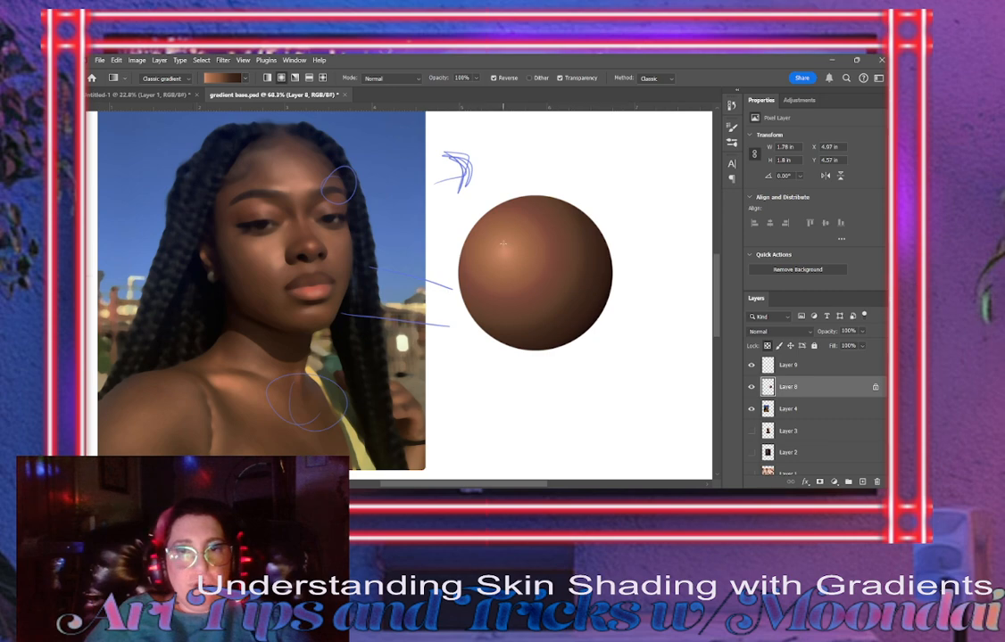
{"action": "left_click_drag", "start_coordinate": [502, 243], "coordinate": [602, 328]}
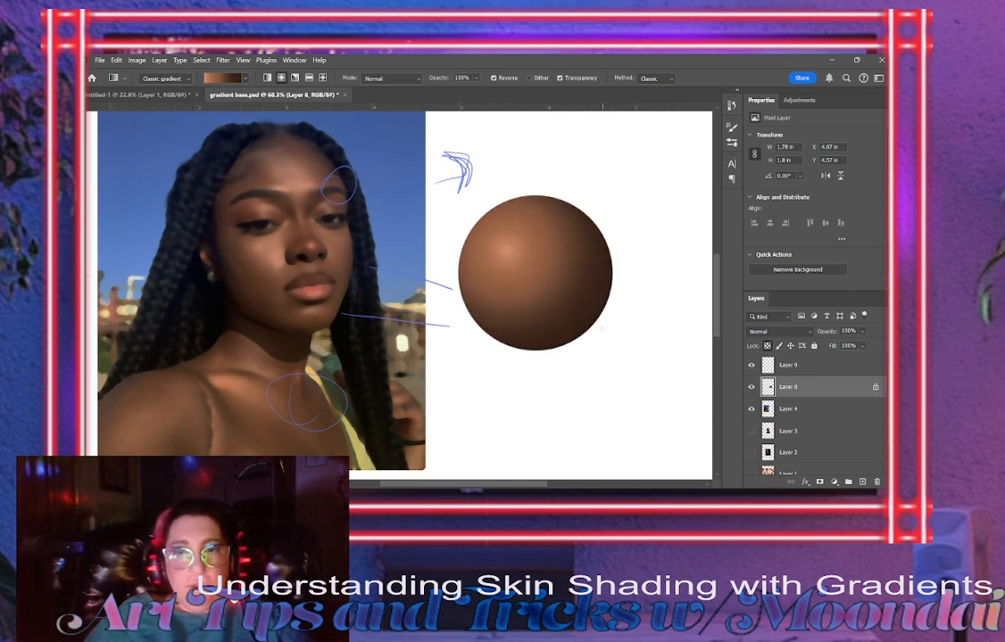
{"action": "left_click_drag", "start_coordinate": [523, 254], "coordinate": [608, 329]}
{"action": "left_click_drag", "start_coordinate": [498, 238], "coordinate": [684, 361]}
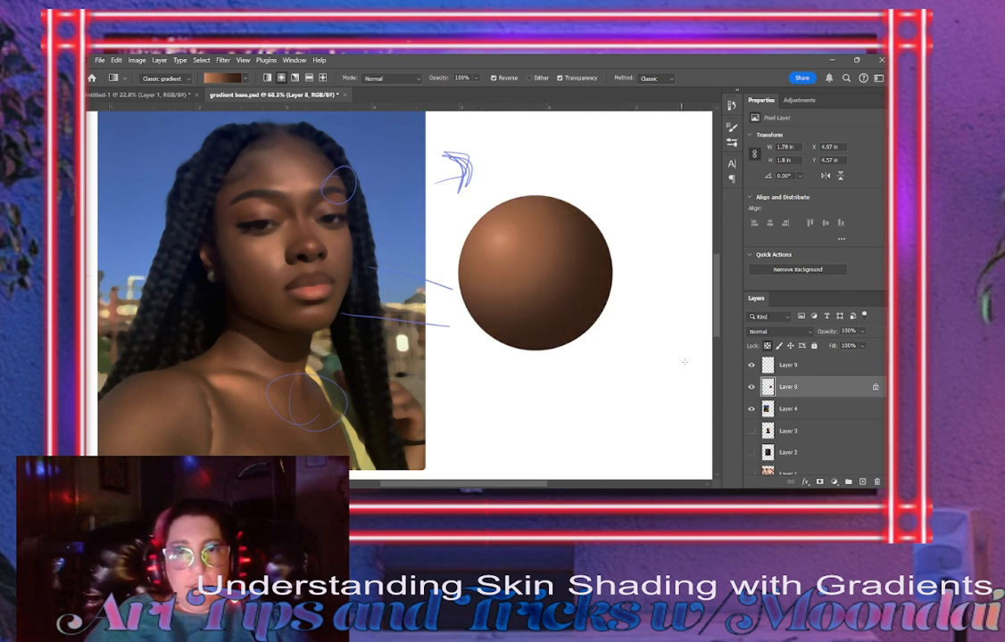
Replace the Layer 4 portrait with the hidden portrait on Layer 3 and delete the sketched marks on Layer 9.
{"action": "left_click", "coordinate": [834, 410]}
{"action": "key", "text": "Delete"}
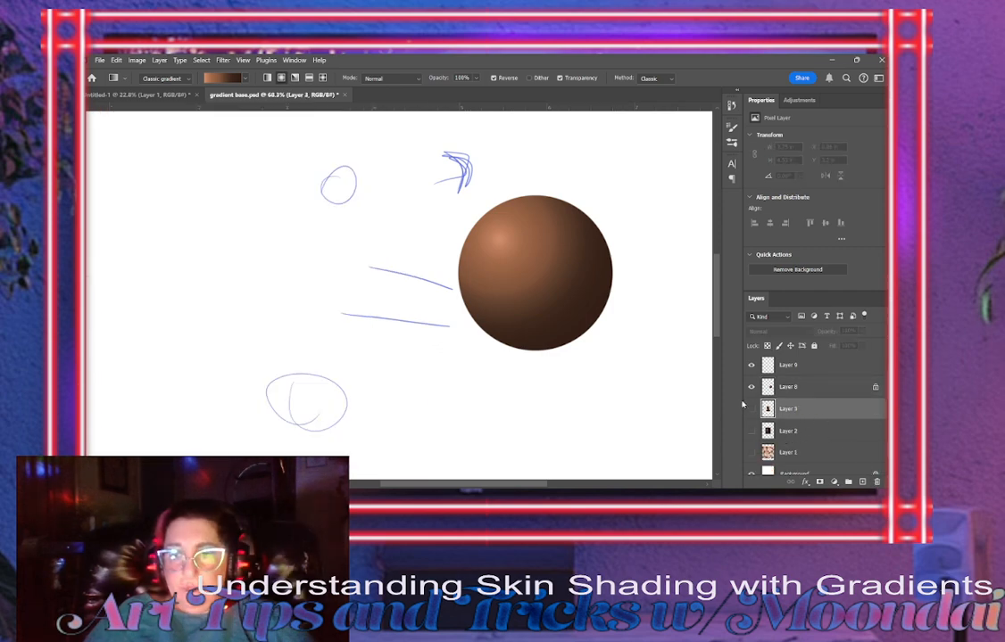
{"action": "left_click", "coordinate": [752, 409]}
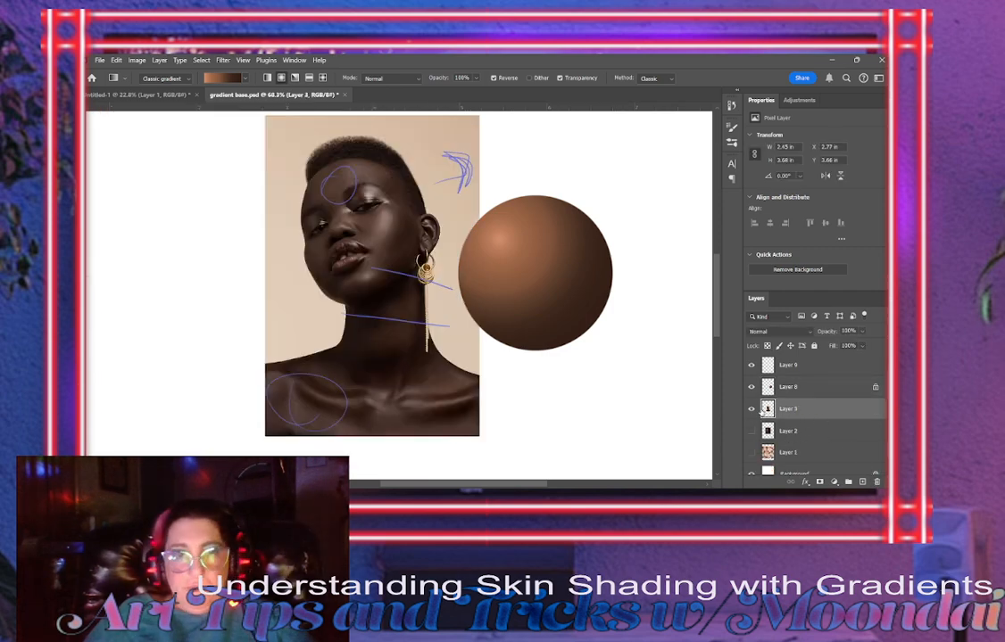
{"action": "left_click", "coordinate": [771, 366]}
{"action": "key", "text": "Delete"}
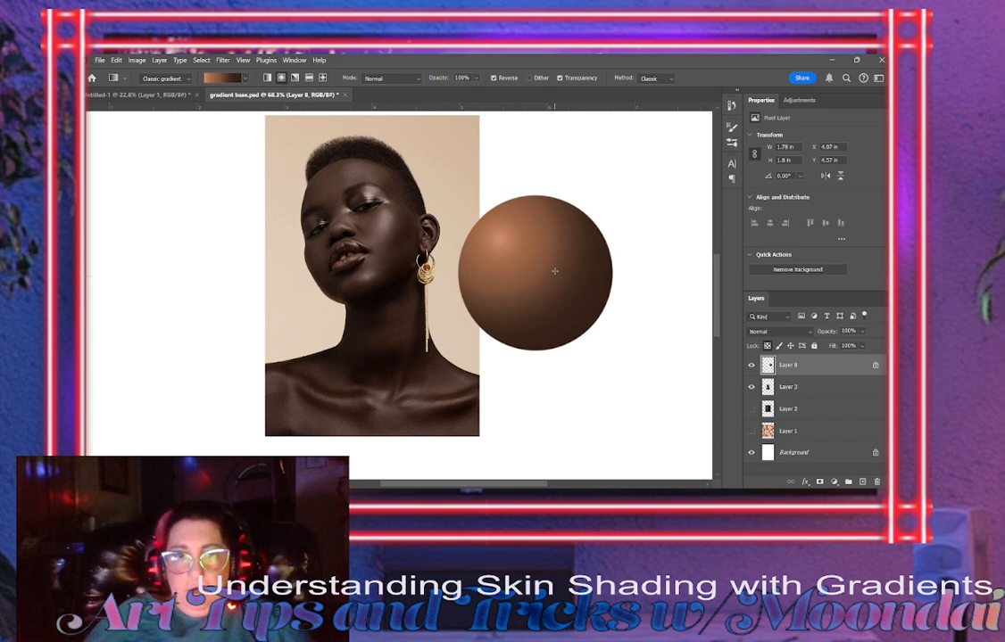
Scale the Layer 3 portrait up proportionally to about 110%, keeping its upper-right corner in place.
{"action": "left_click", "coordinate": [806, 392]}
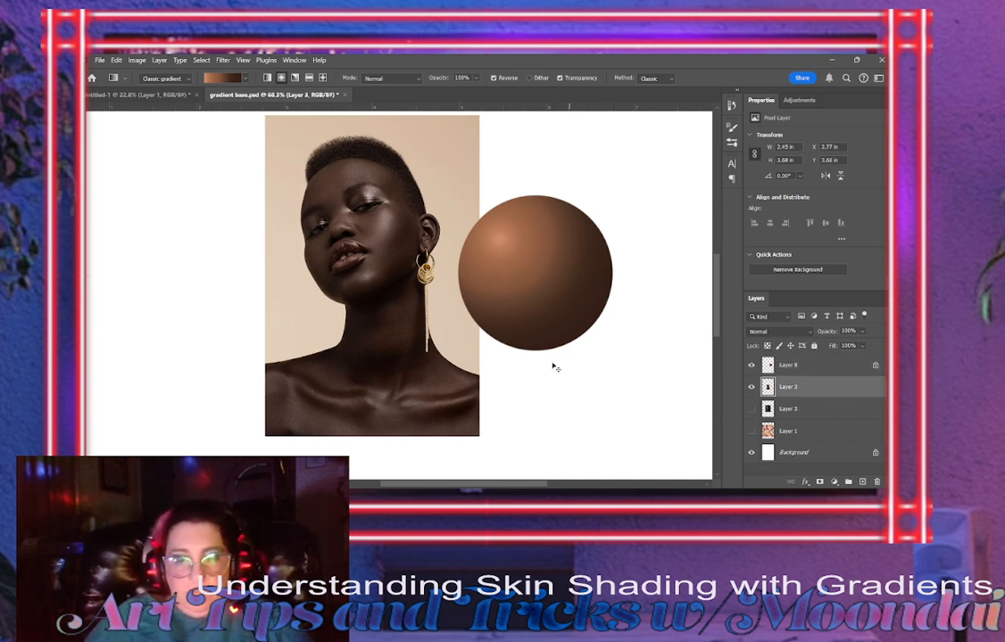
{"action": "key", "text": "ctrl+t"}
{"action": "left_click_drag", "start_coordinate": [265, 438], "coordinate": [244, 468]}
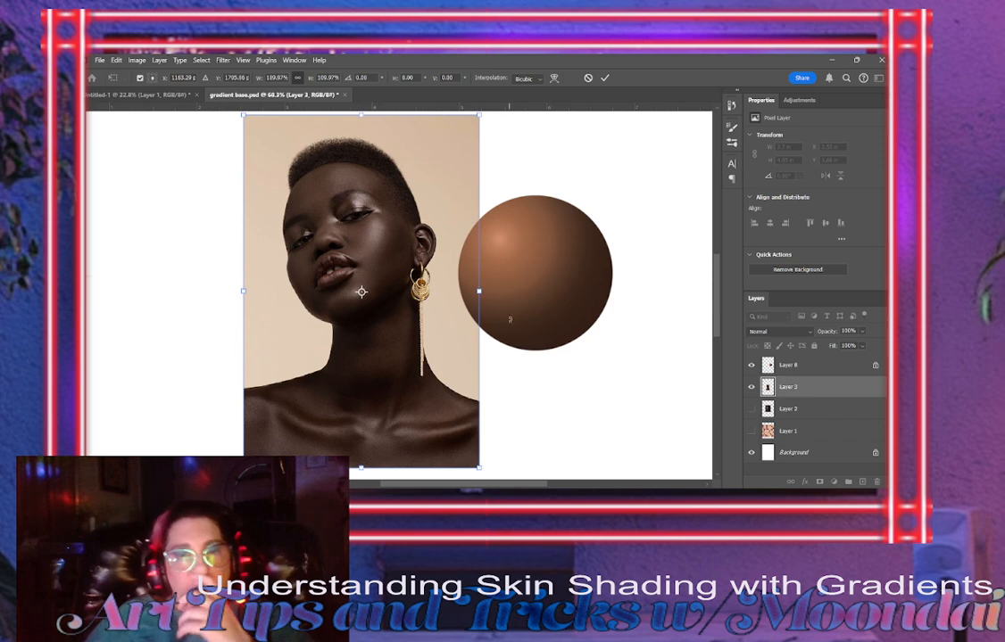
{"action": "key", "text": "Return"}
Move the sphere on Layer 8 up and right, clear of the portrait, to X 5.43 in and Y 4.34 in.
{"action": "left_click", "coordinate": [788, 362]}
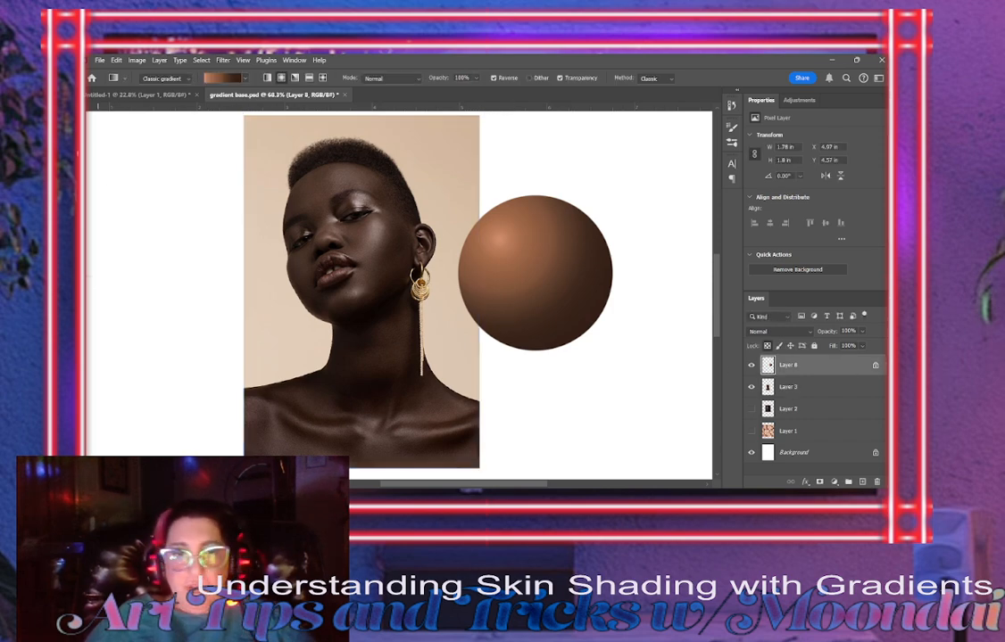
{"action": "key", "text": "v"}
{"action": "left_click_drag", "start_coordinate": [571, 307], "coordinate": [610, 286]}
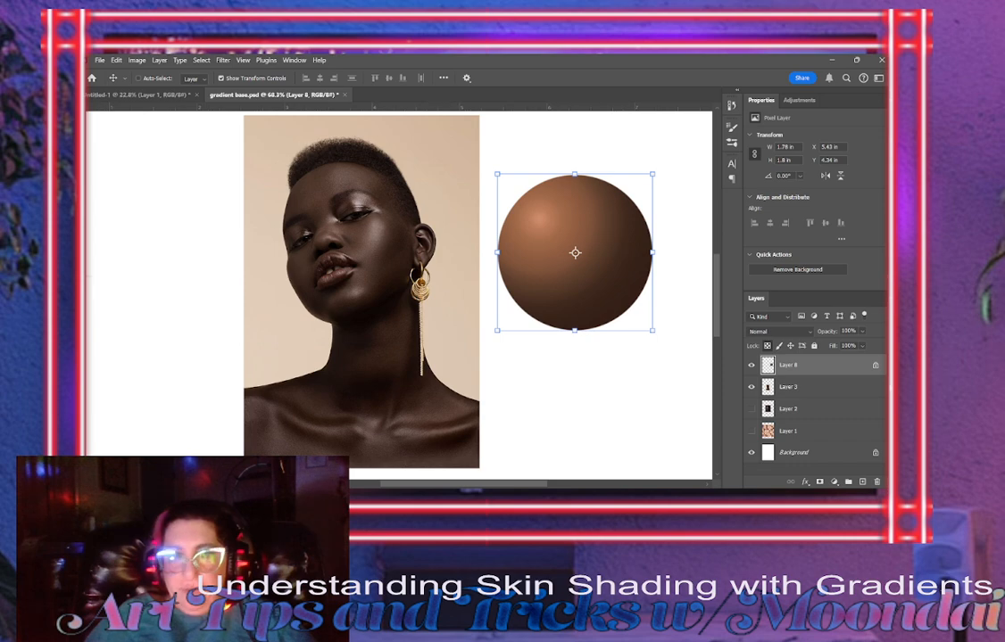
Select Layer 3 and smooth the short-haired portrait's skin detail with a filter.
{"action": "key", "text": "g"}
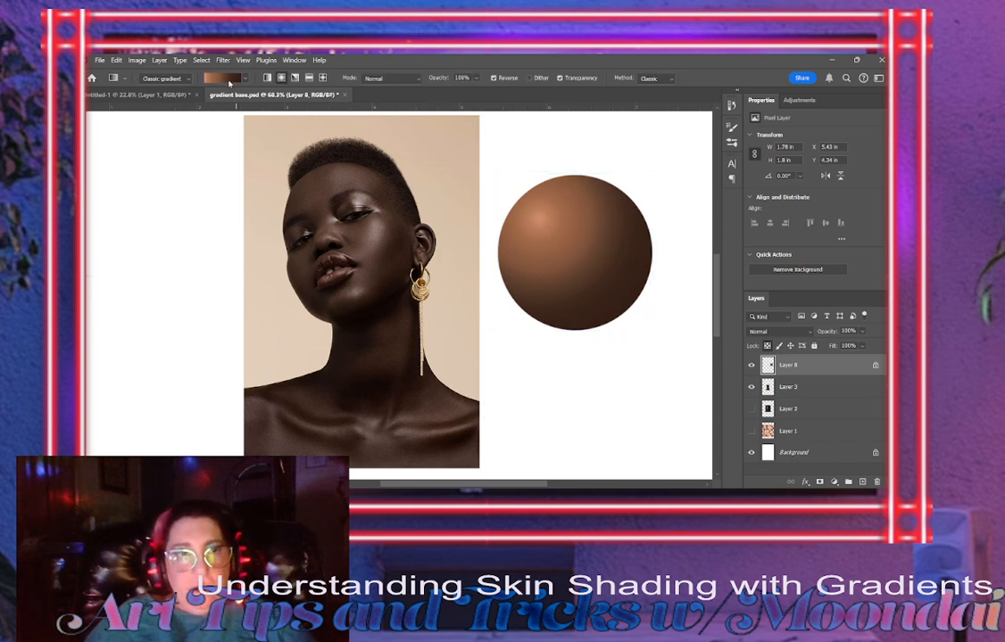
{"action": "key", "text": "i"}
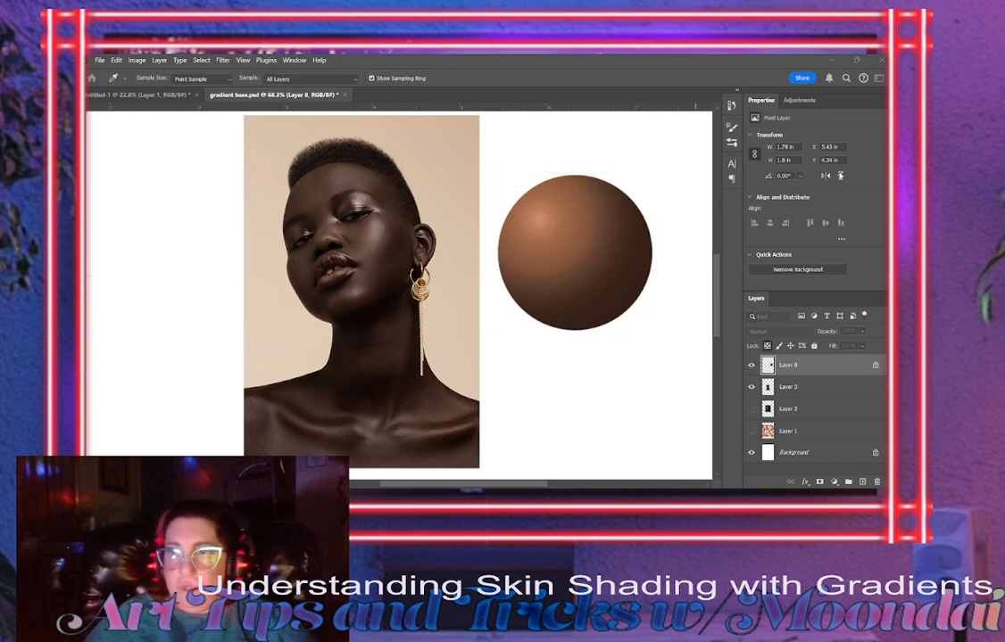
{"action": "left_click", "coordinate": [789, 212]}
{"action": "left_click", "coordinate": [811, 391]}
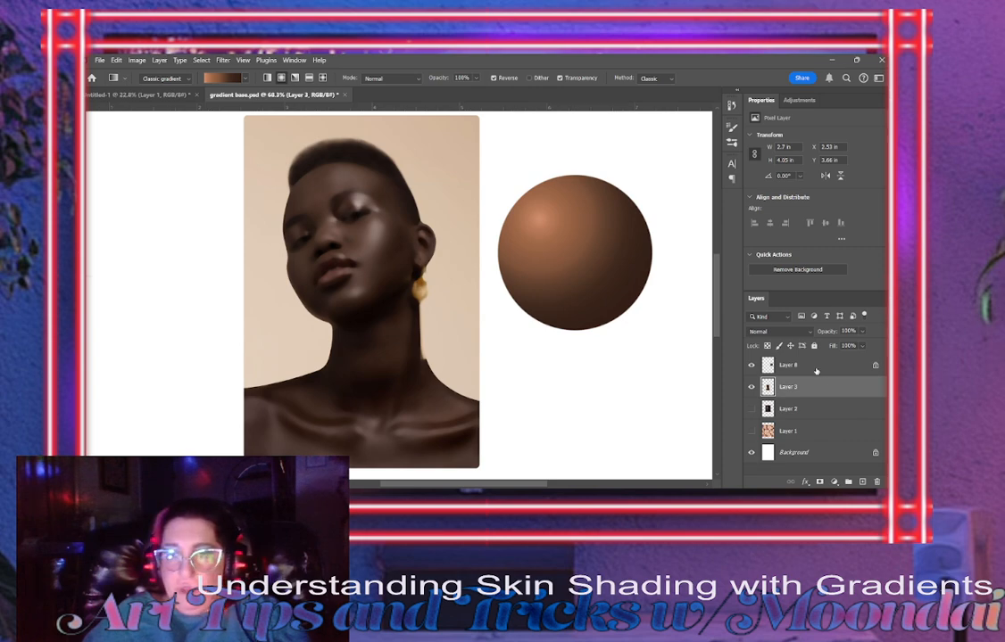
Build a gradient from the Layer 3 portrait's skin tones and shade the Layer 8 sphere radially from an upper-left highlight past its lower-right edge.
{"action": "key", "text": "i"}
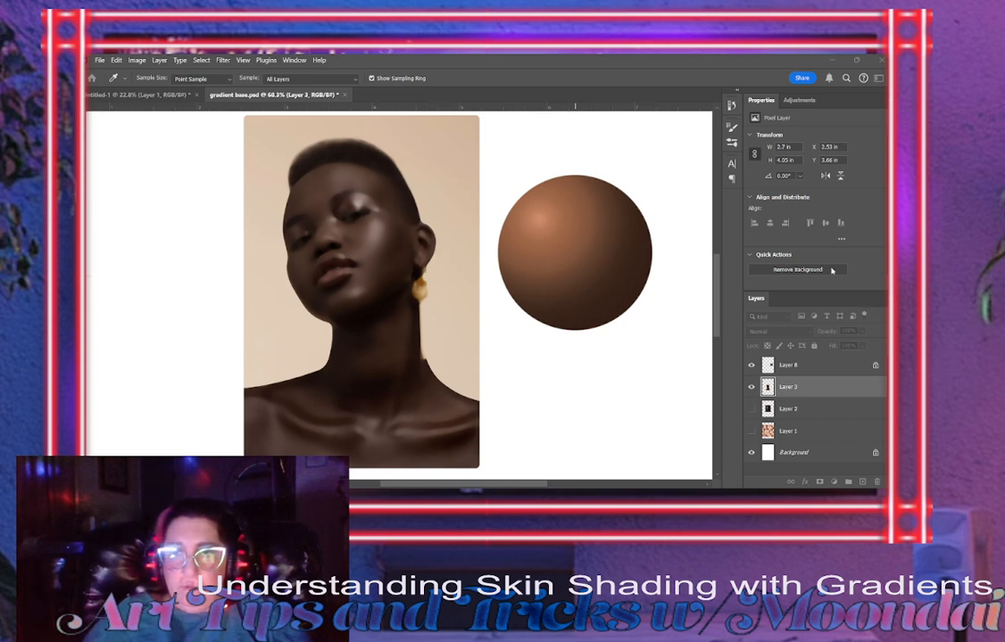
{"action": "key", "text": "g"}
{"action": "left_click", "coordinate": [788, 365]}
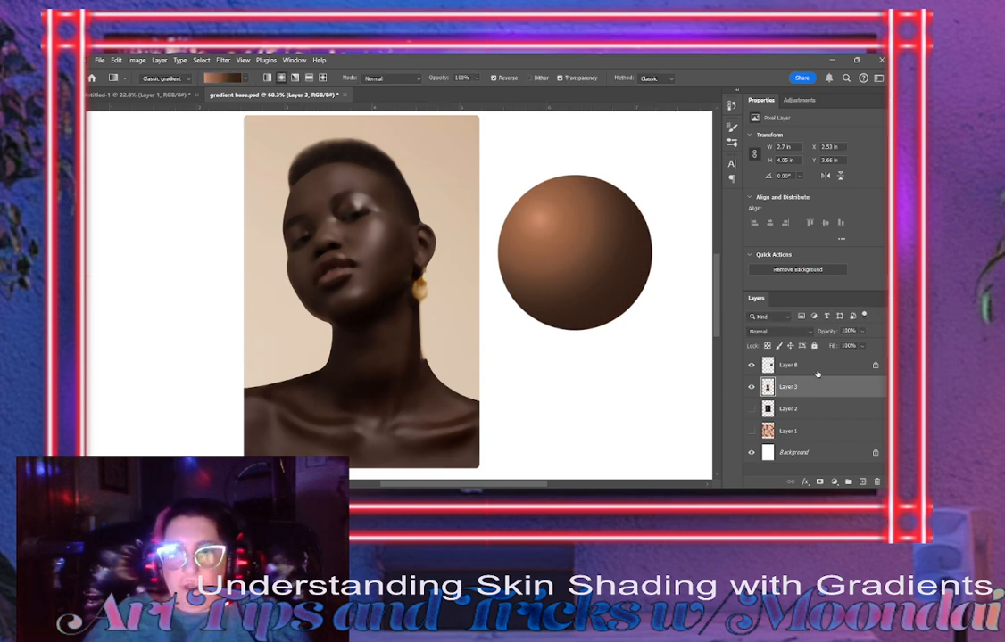
{"action": "left_click", "coordinate": [197, 300]}
{"action": "left_click_drag", "start_coordinate": [533, 210], "coordinate": [607, 293]}
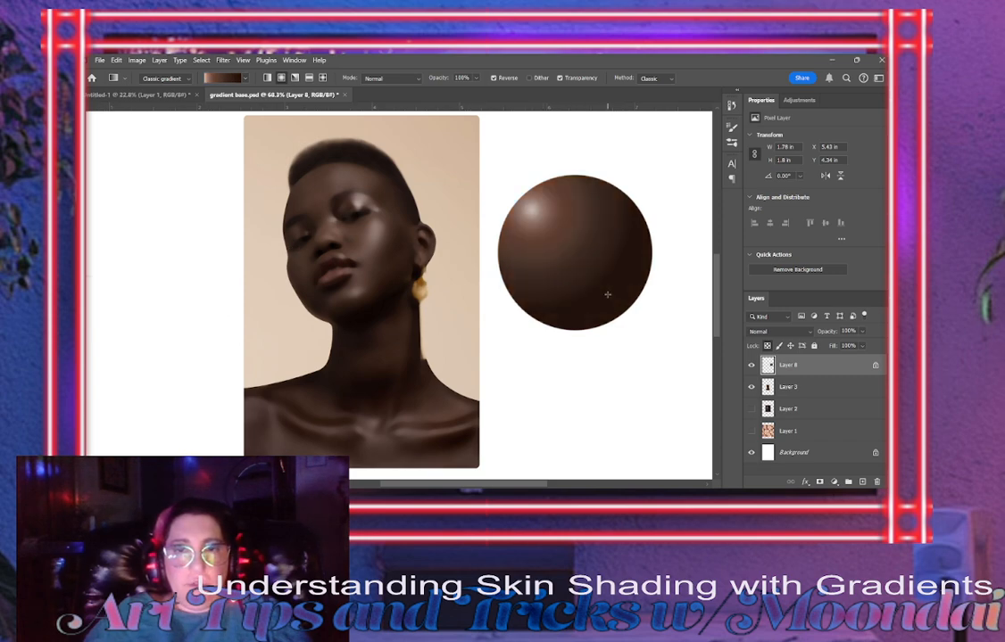
{"action": "left_click_drag", "start_coordinate": [537, 211], "coordinate": [655, 311]}
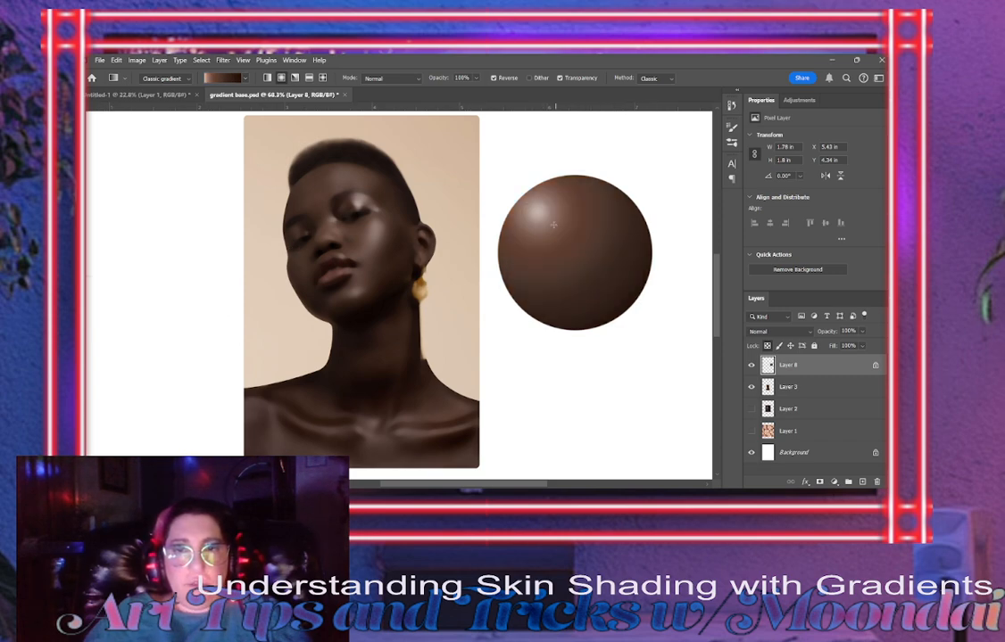
{"action": "left_click_drag", "start_coordinate": [554, 225], "coordinate": [678, 334]}
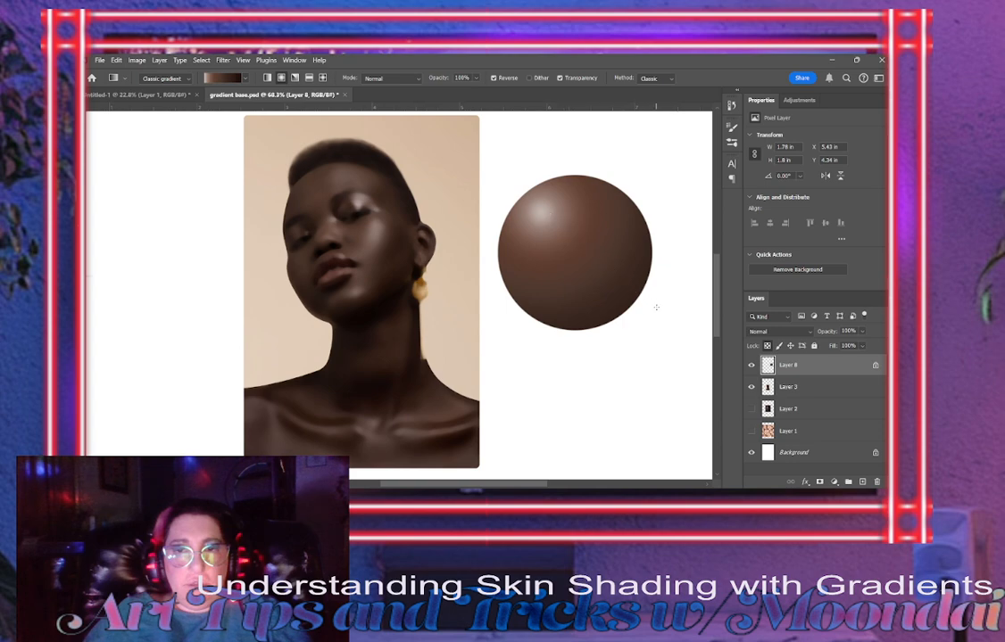
{"action": "left_click", "coordinate": [562, 229]}
{"action": "left_click_drag", "start_coordinate": [538, 196], "coordinate": [657, 341]}
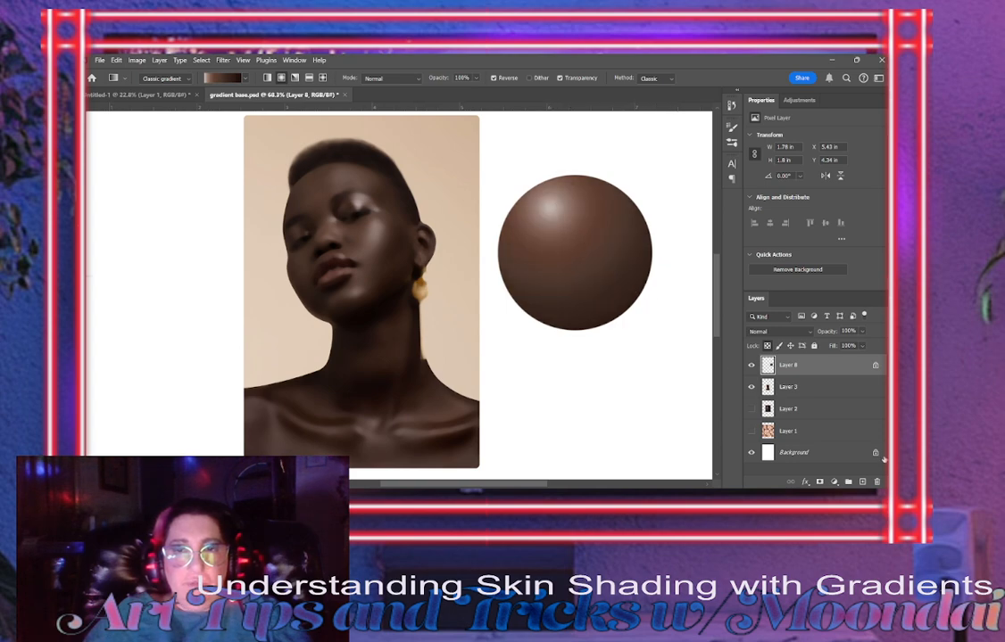
Add a new layer above Layer 8, select the sphere's outline and fill it with a radial blue-to-transparent gradient centred on the upper-left highlight.
{"action": "left_click", "coordinate": [862, 481]}
{"action": "left_click", "coordinate": [768, 388], "text": "ctrl"}
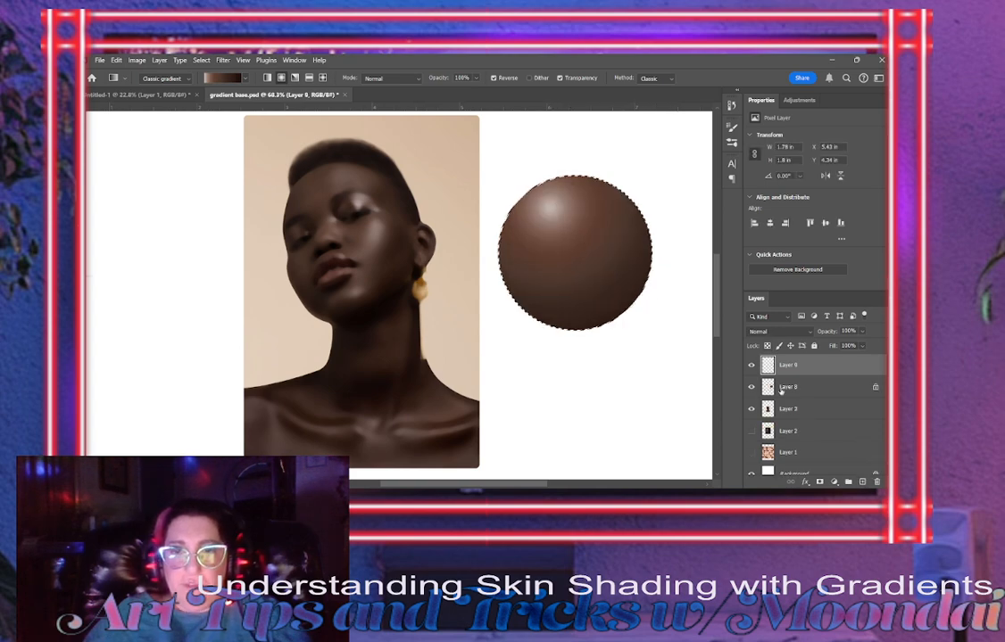
{"action": "key", "text": "i"}
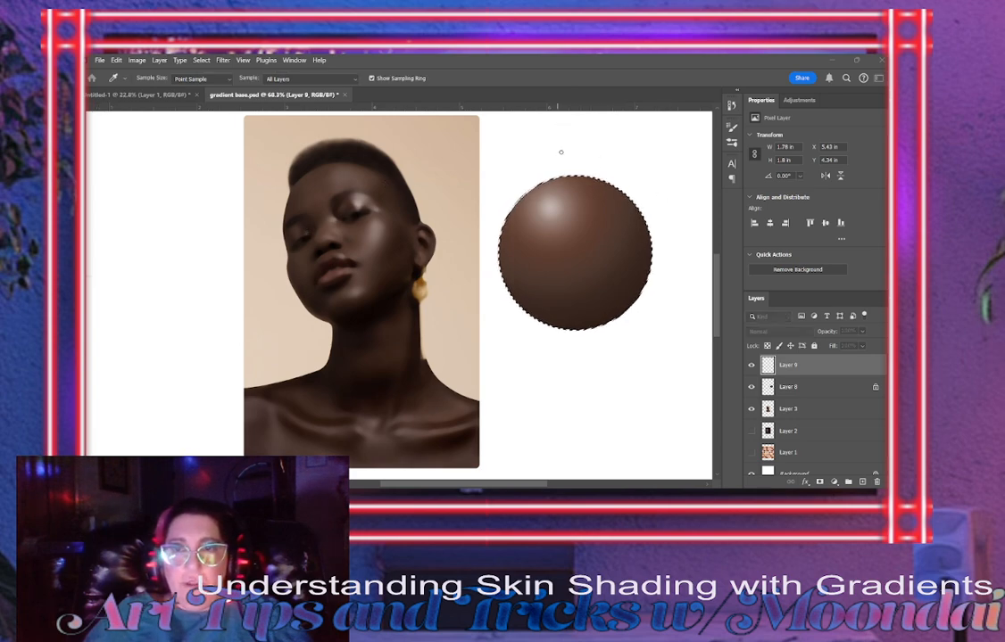
{"action": "key", "text": "g"}
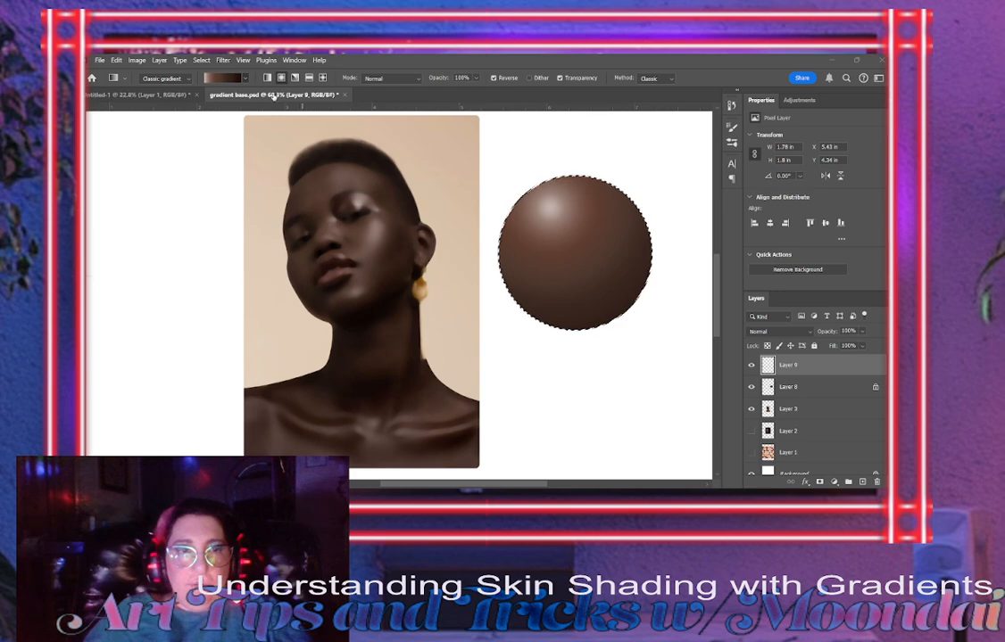
{"action": "key", "text": "period"}
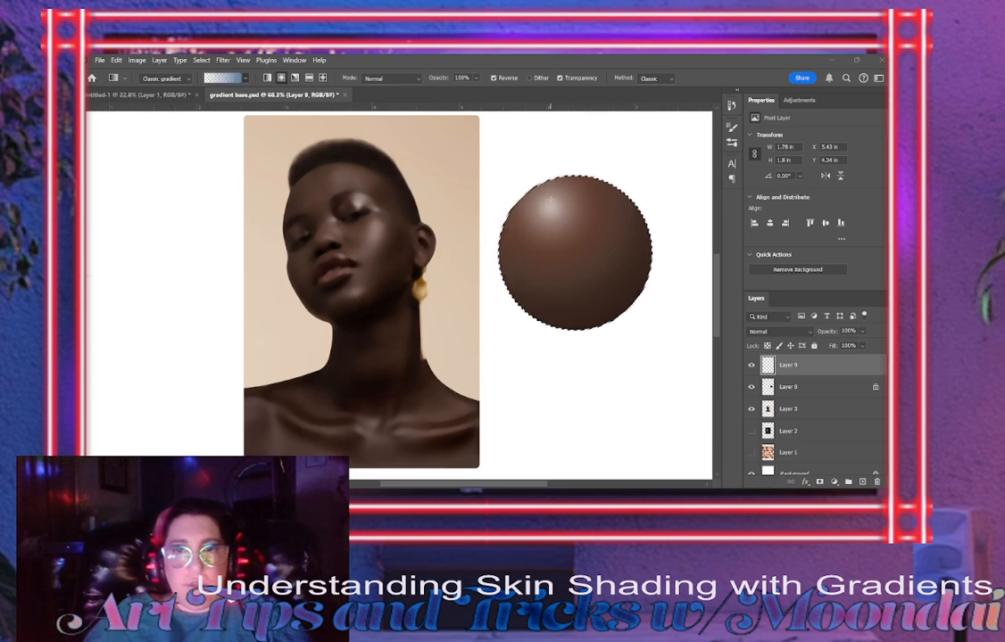
{"action": "left_click_drag", "start_coordinate": [550, 203], "coordinate": [674, 328]}
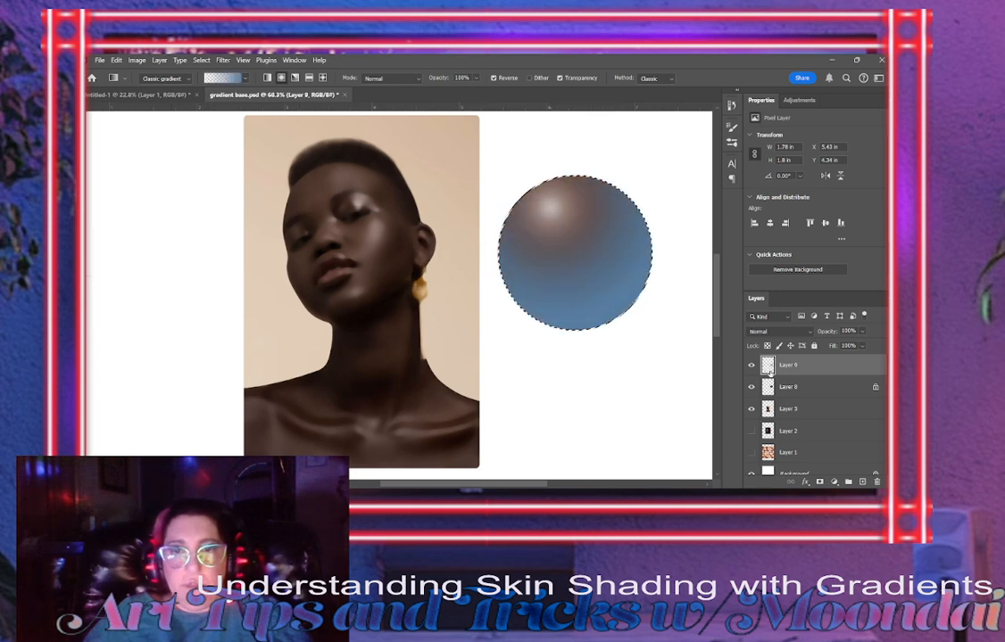
{"action": "left_click", "coordinate": [494, 77]}
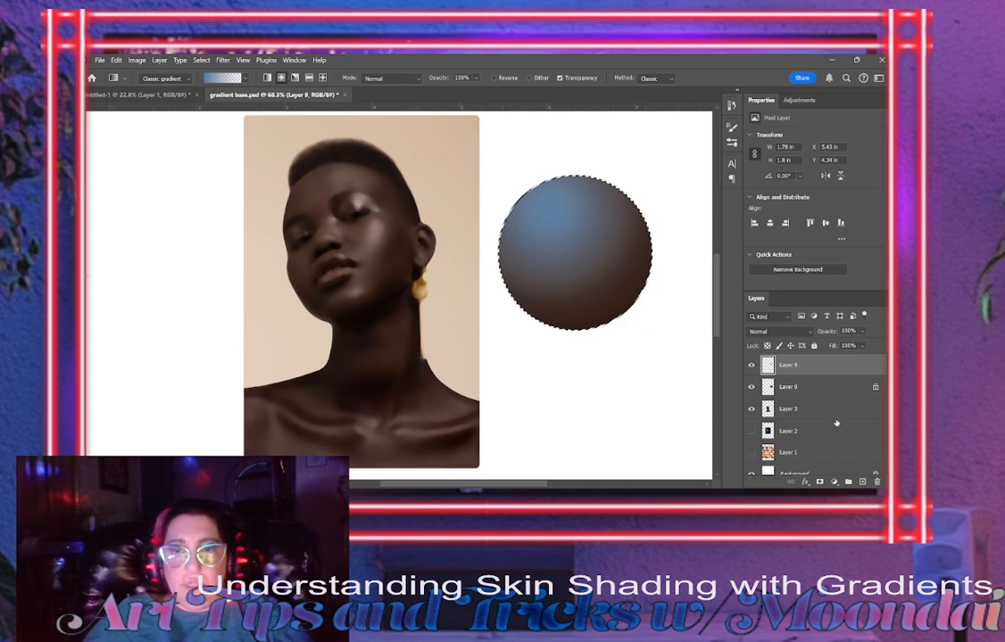
Compare Overlay and Soft Light blending for the blue light on Layer 9, ending by deleting that layer.
{"action": "left_click", "coordinate": [795, 334]}
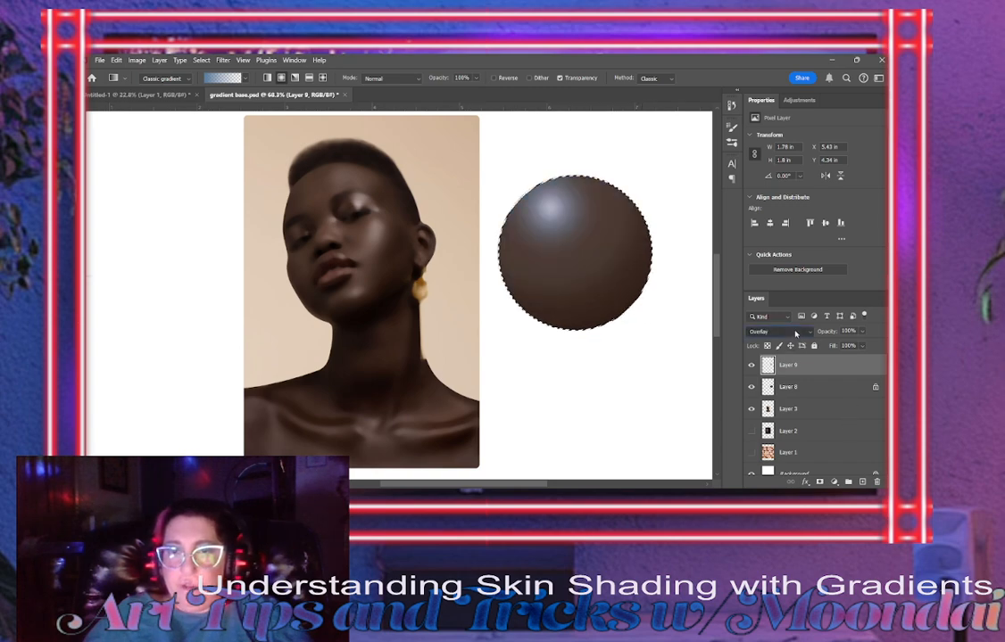
{"action": "scroll", "coordinate": [795, 334], "scroll_direction": "down", "scroll_amount": 1}
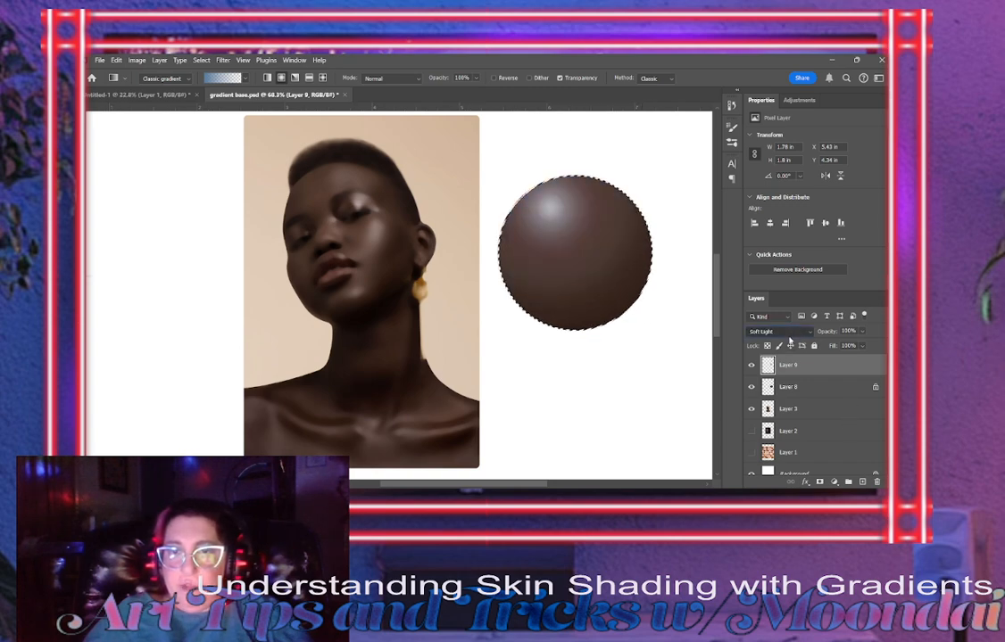
{"action": "scroll", "coordinate": [790, 330], "scroll_direction": "up", "scroll_amount": 1}
{"action": "scroll", "coordinate": [790, 330], "scroll_direction": "down", "scroll_amount": 1}
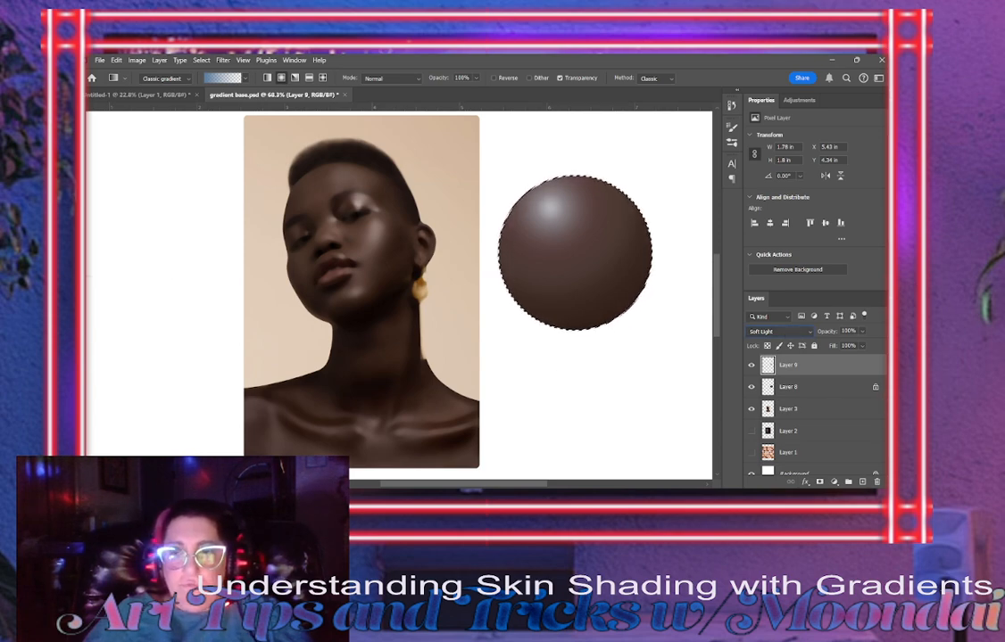
{"action": "left_click", "coordinate": [876, 482]}
Add a fresh layer and fill the selected sphere with a radial pale-orange-to-transparent gradient from the upper-left highlight towards the lower right.
{"action": "left_click", "coordinate": [862, 482]}
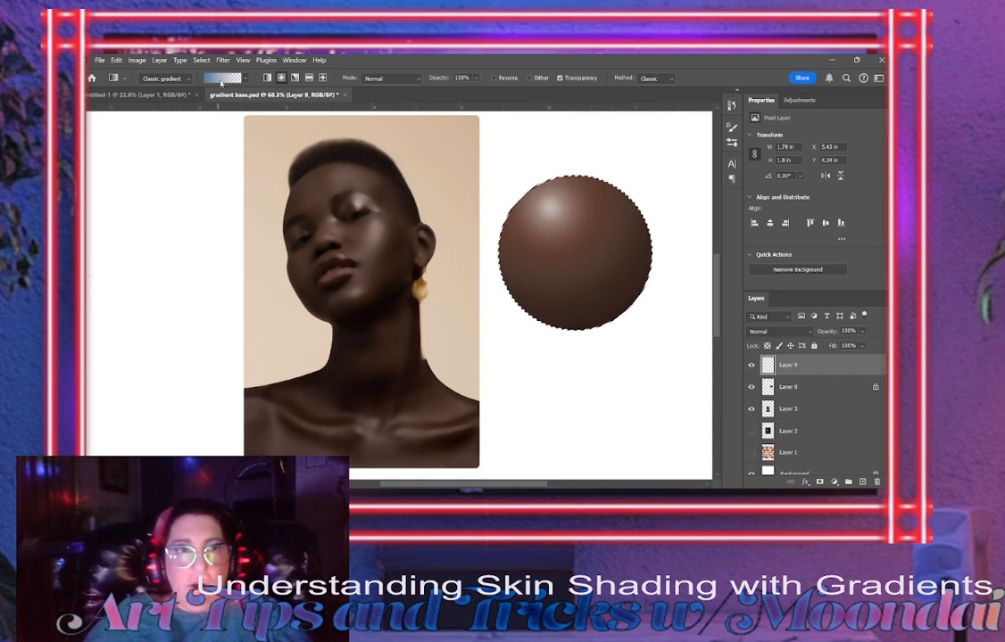
{"action": "key", "text": "i"}
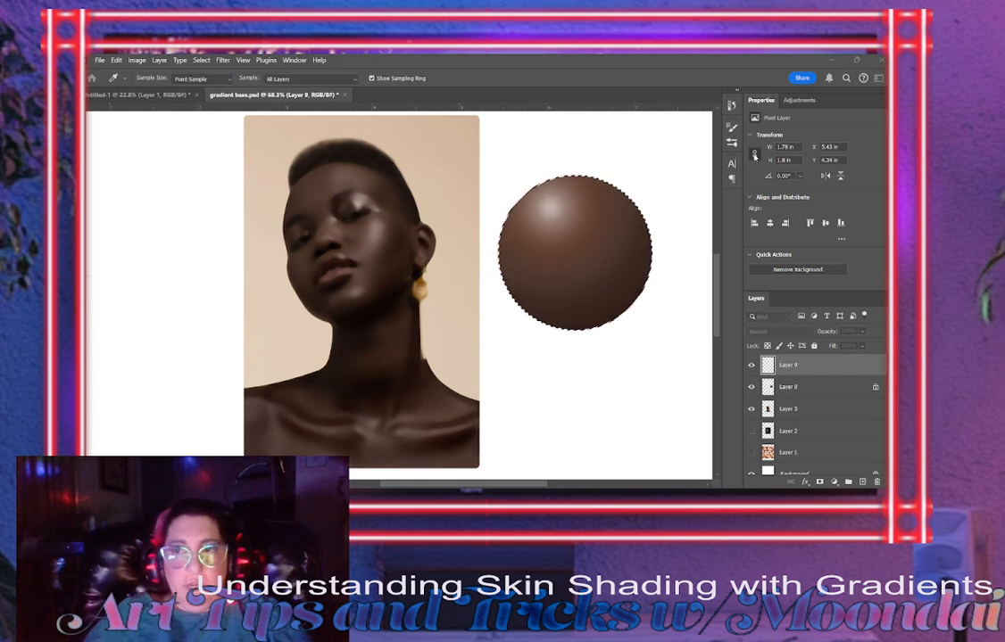
{"action": "key", "text": "g"}
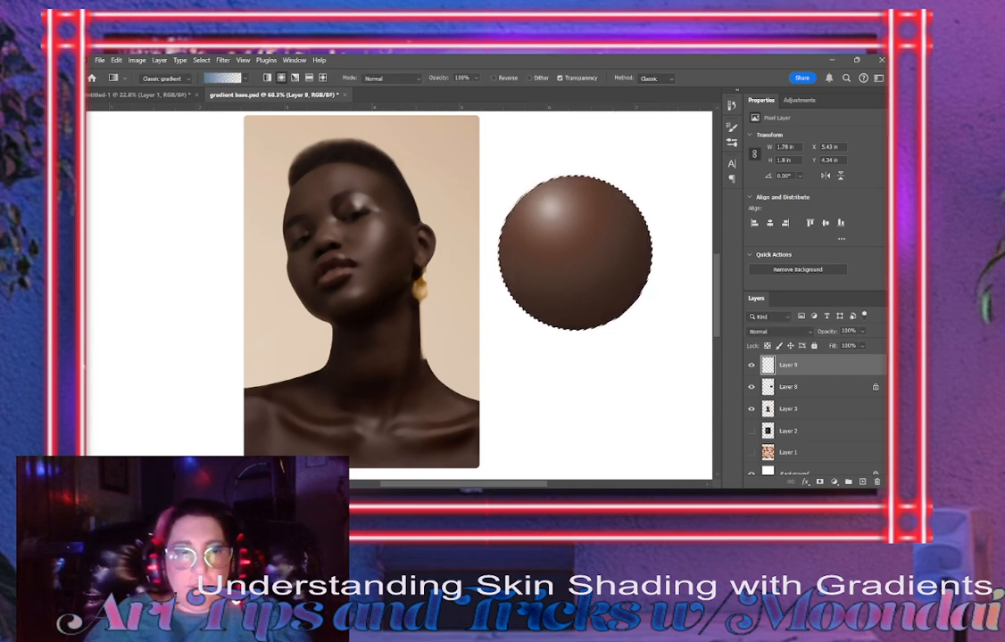
{"action": "key", "text": "i"}
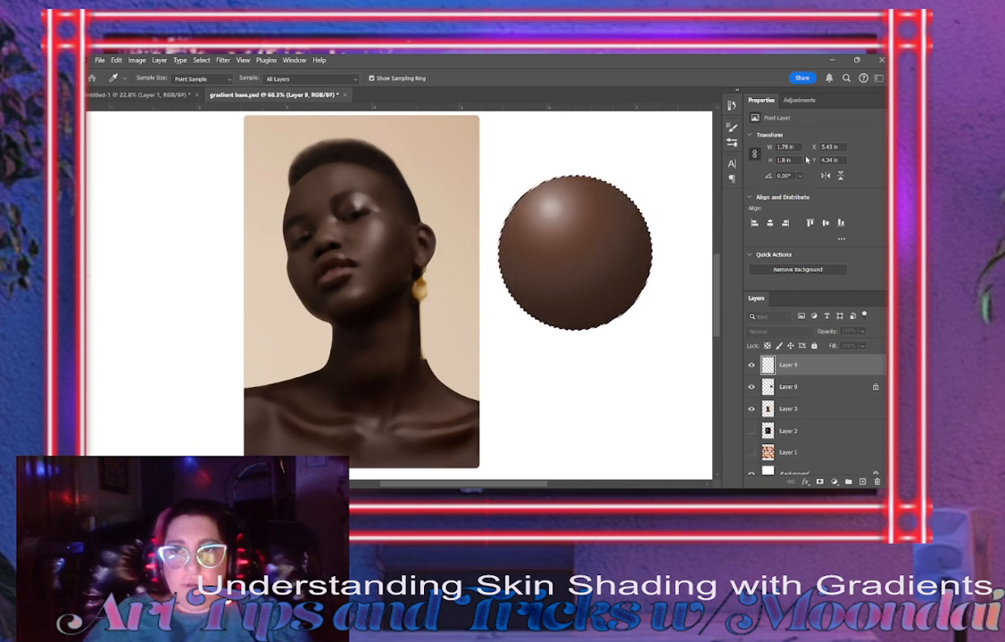
{"action": "key", "text": "g"}
{"action": "left_click_drag", "start_coordinate": [562, 210], "coordinate": [654, 352]}
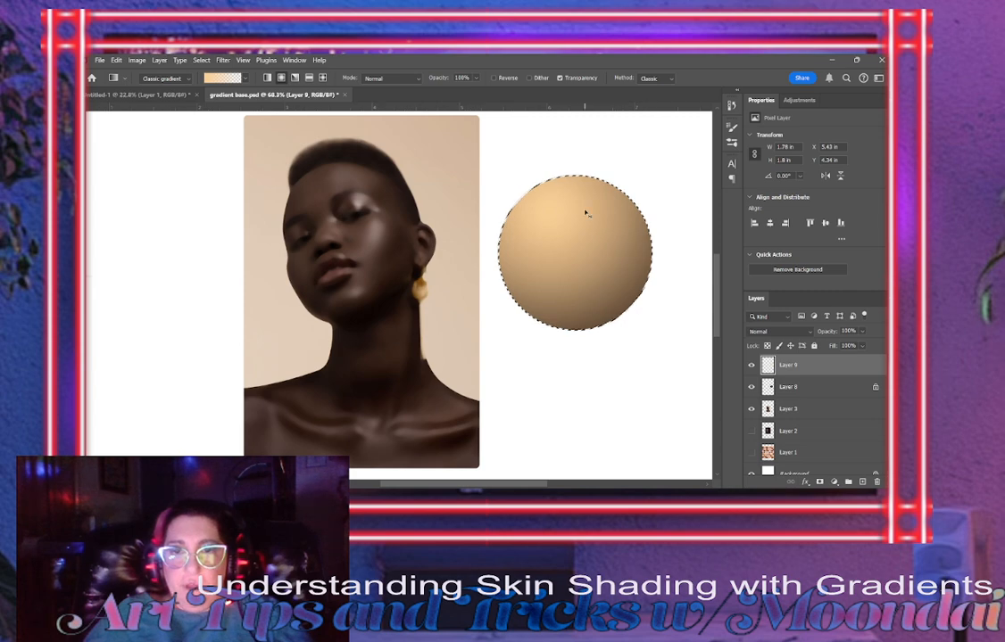
{"action": "key", "text": "ctrl+z"}
{"action": "left_click_drag", "start_coordinate": [559, 209], "coordinate": [615, 283]}
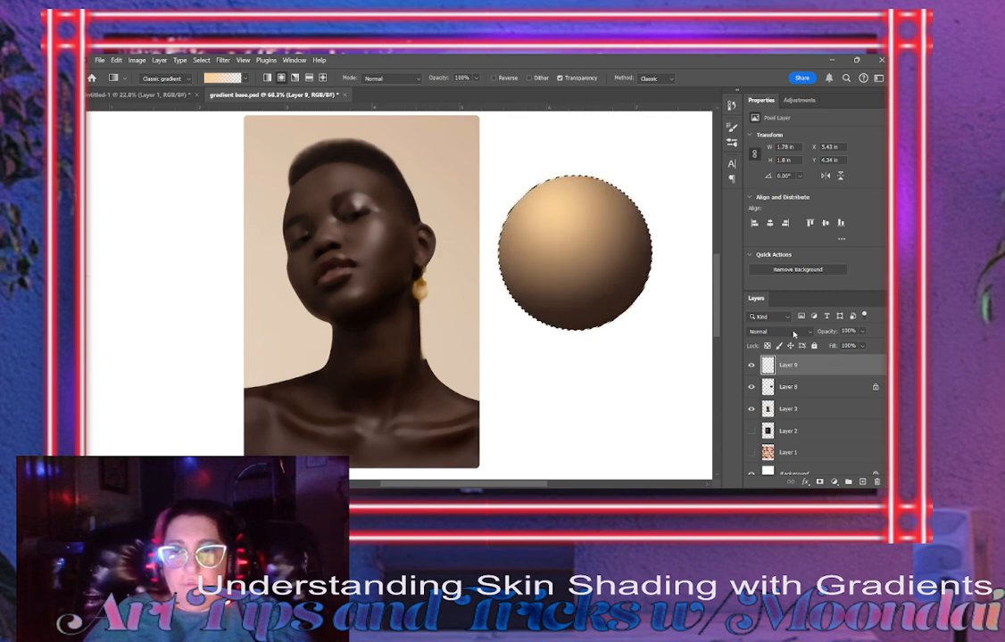
Try different blend modes on the warm light layer, including Soft Light and Darker Color, and settle on Overlay.
{"action": "left_click", "coordinate": [793, 333]}
{"action": "left_click", "coordinate": [779, 350]}
{"action": "key", "text": "Up"}
{"action": "key", "text": "Up"}
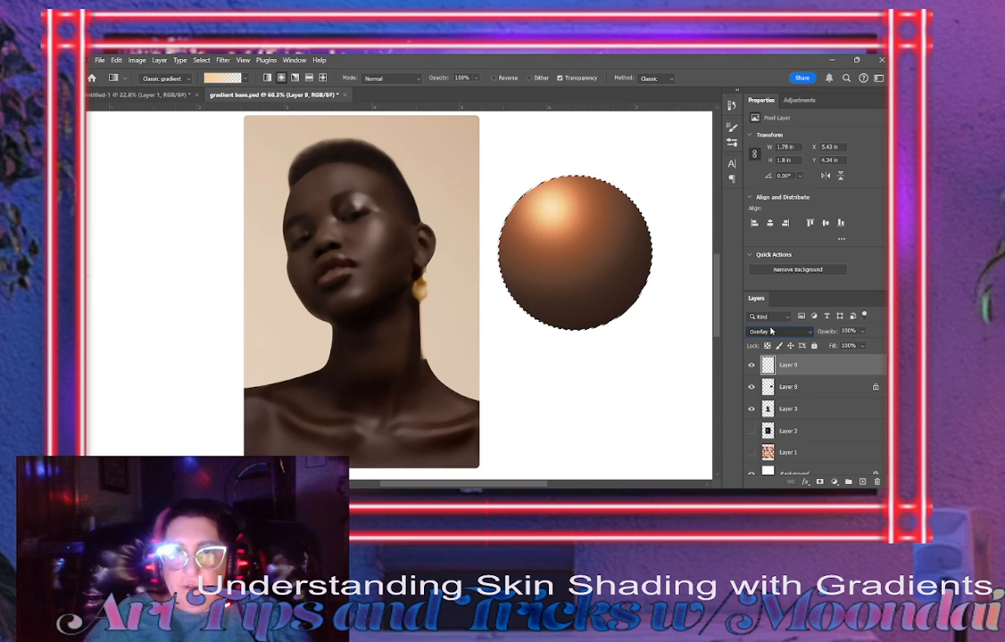
{"action": "key", "text": "Down"}
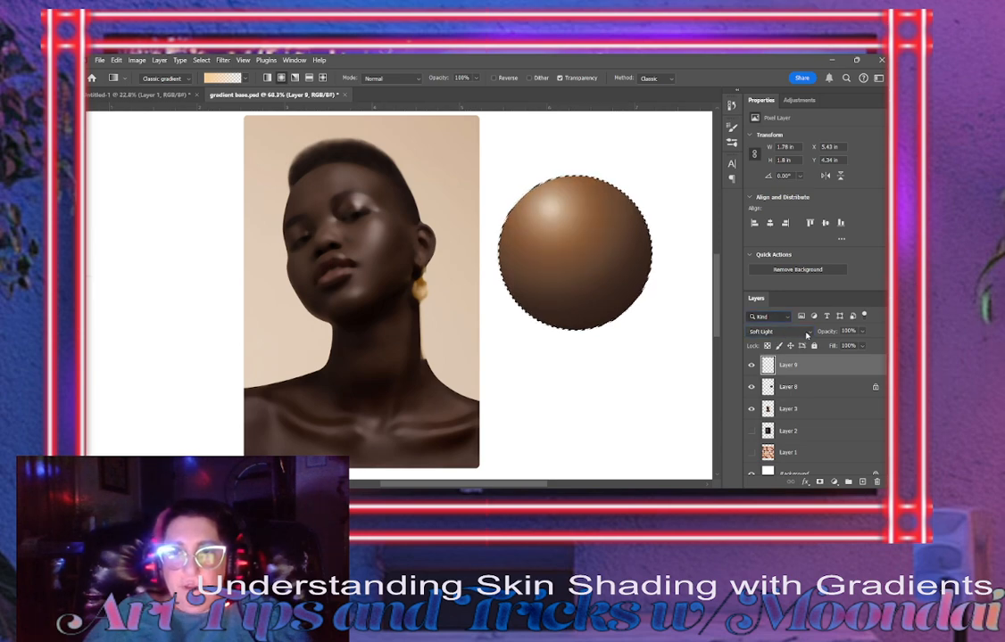
{"action": "key", "text": "Up"}
{"action": "key", "text": "Up"}
{"action": "key", "text": "Up"}
{"action": "key", "text": "Up"}
{"action": "key", "text": "Up"}
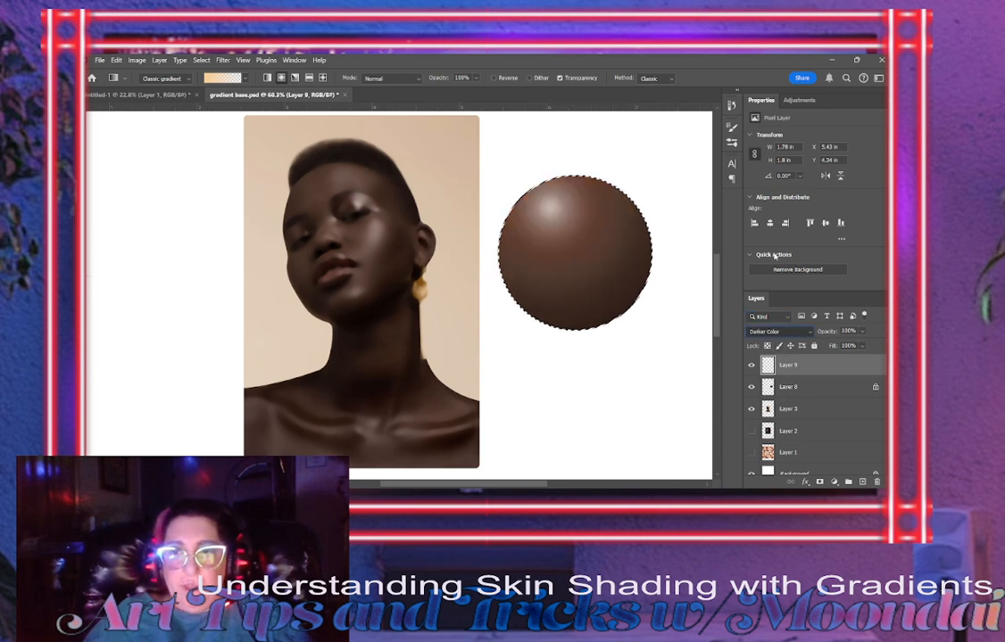
{"action": "key", "text": "Down"}
{"action": "key", "text": "Down"}
{"action": "key", "text": "Down"}
{"action": "key", "text": "Down"}
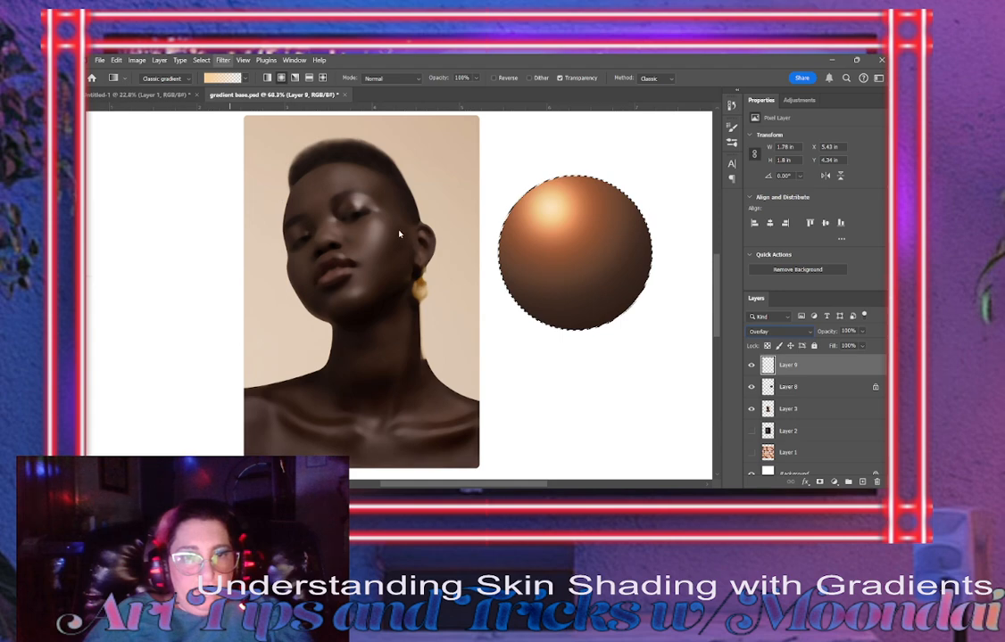
Lower the warm light layer's opacity to 66%, ending by deleting the layer.
{"action": "key", "text": "h"}
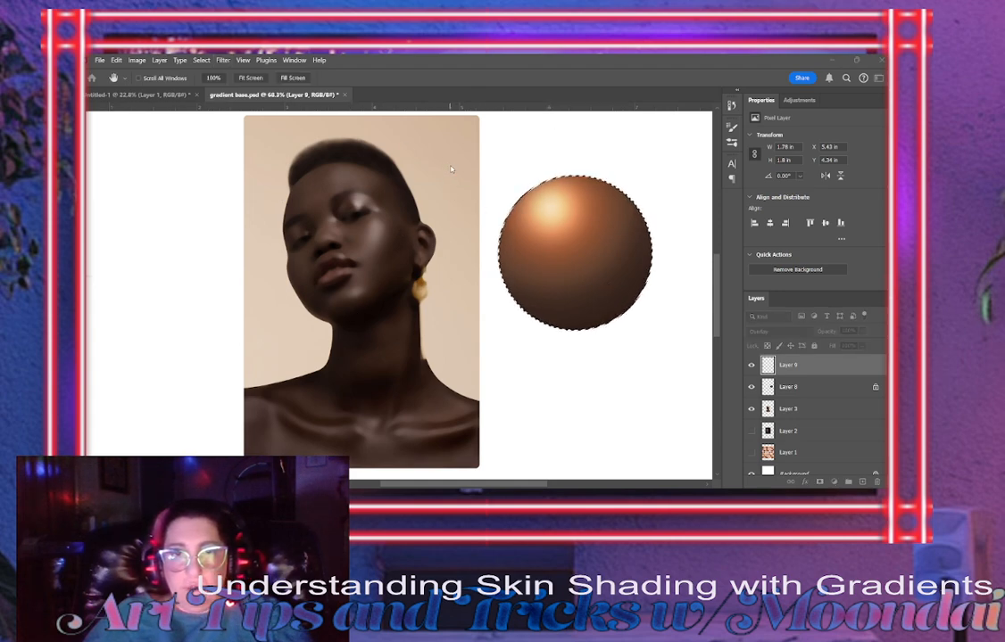
{"action": "key", "text": "g"}
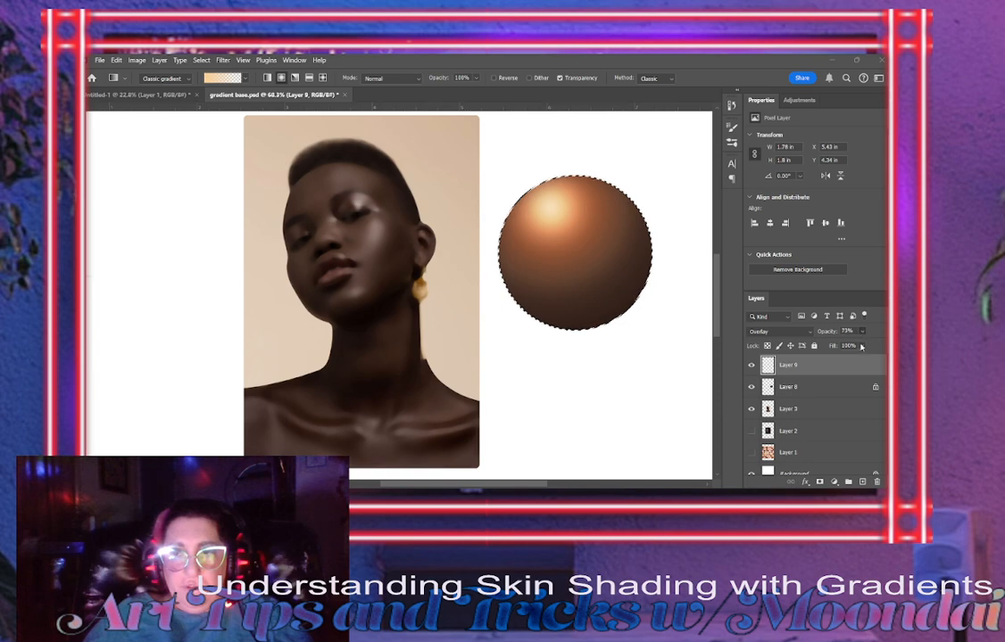
{"action": "mouse_move", "coordinate": [861, 347]}
{"action": "left_mouse_down"}
{"action": "mouse_move", "coordinate": [875, 347]}
{"action": "mouse_move", "coordinate": [858, 357]}
{"action": "left_mouse_up"}
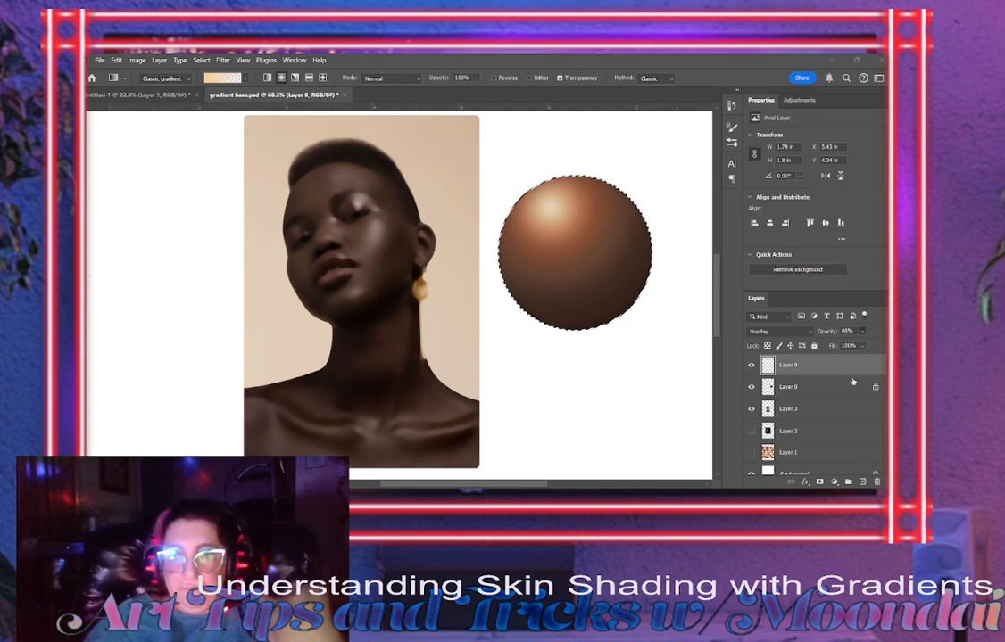
{"action": "left_click", "coordinate": [877, 482]}
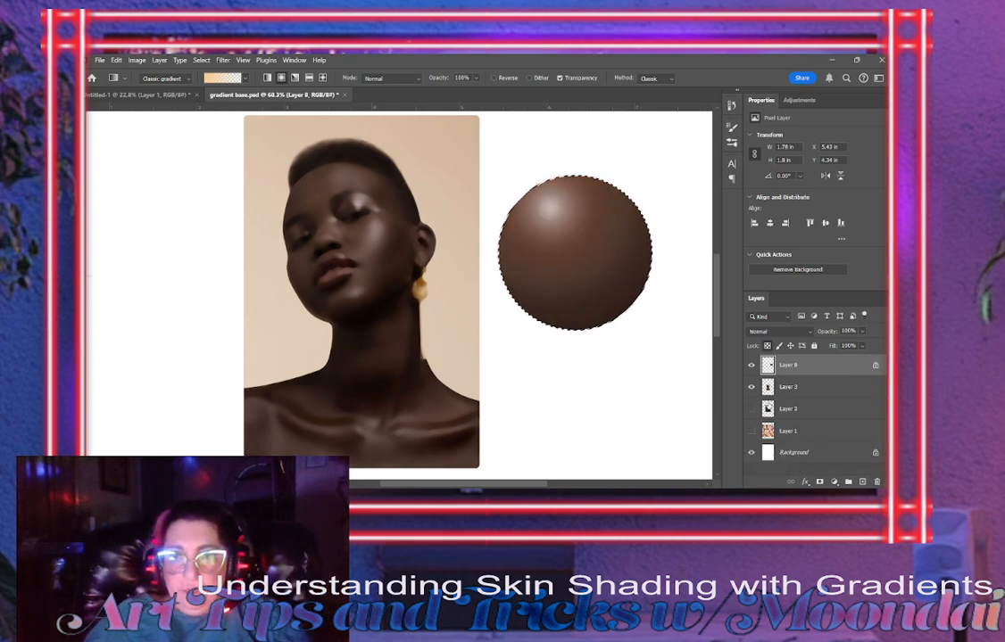
Swap the visible portrait from Layer 3 to Layer 2, move the sphere to X 5.65 in and Y 3.89 in, and deselect it.
{"action": "left_click", "coordinate": [751, 387]}
{"action": "left_click", "coordinate": [750, 408]}
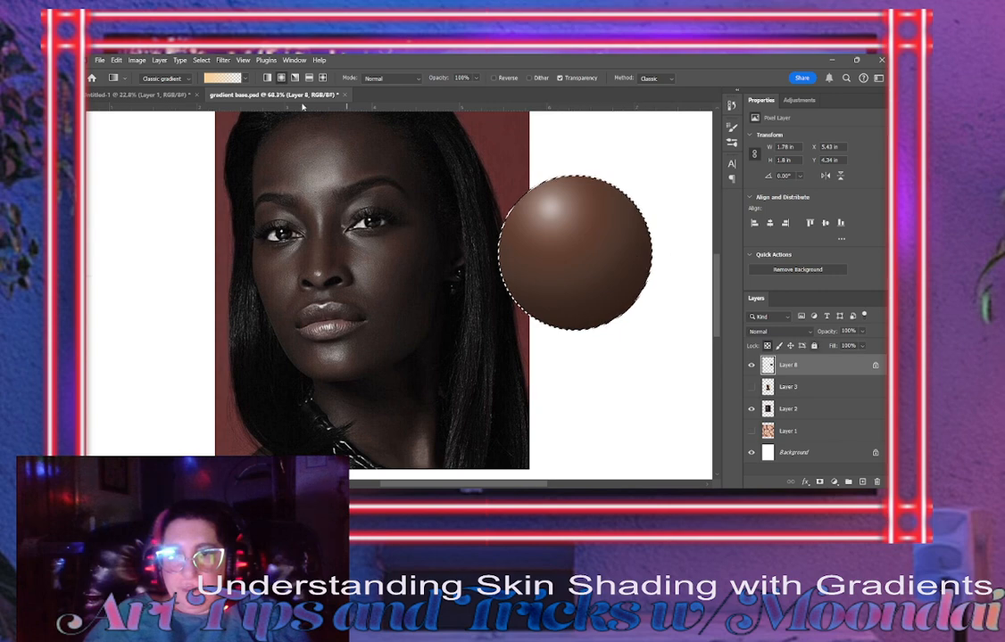
{"action": "key", "text": "v"}
{"action": "left_click_drag", "start_coordinate": [574, 251], "coordinate": [609, 209]}
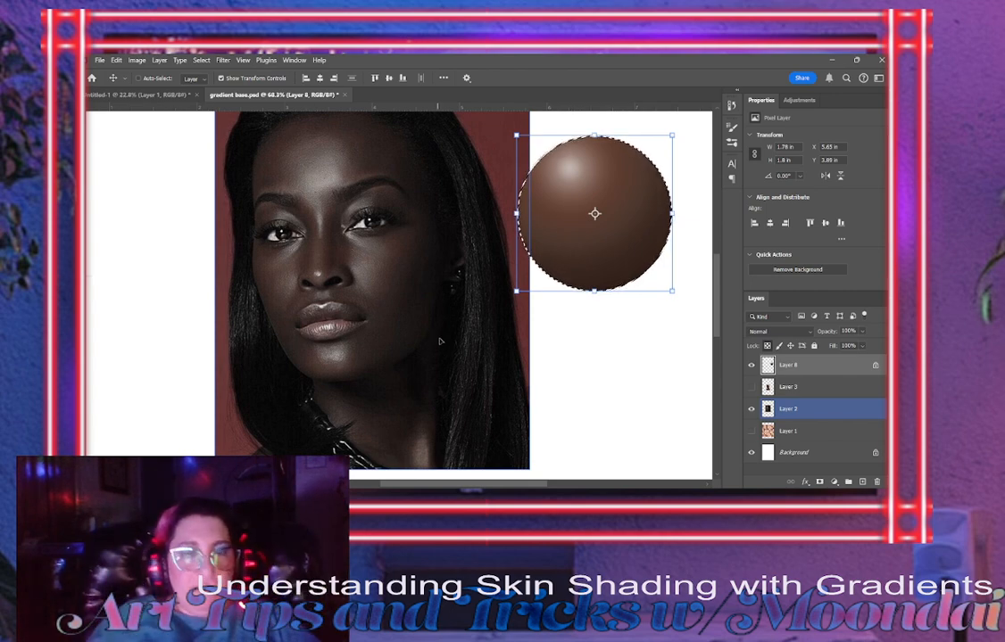
{"action": "key", "text": "ctrl+d"}
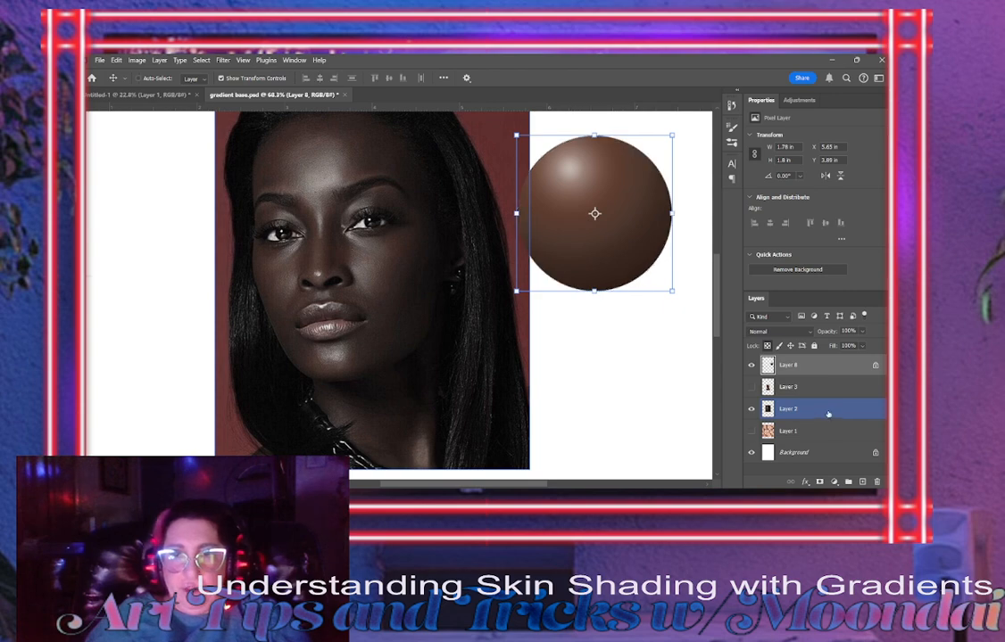
Select Layer 2 and simplify the long-haired portrait into flat areas of tone with a filter.
{"action": "left_click", "coordinate": [802, 413]}
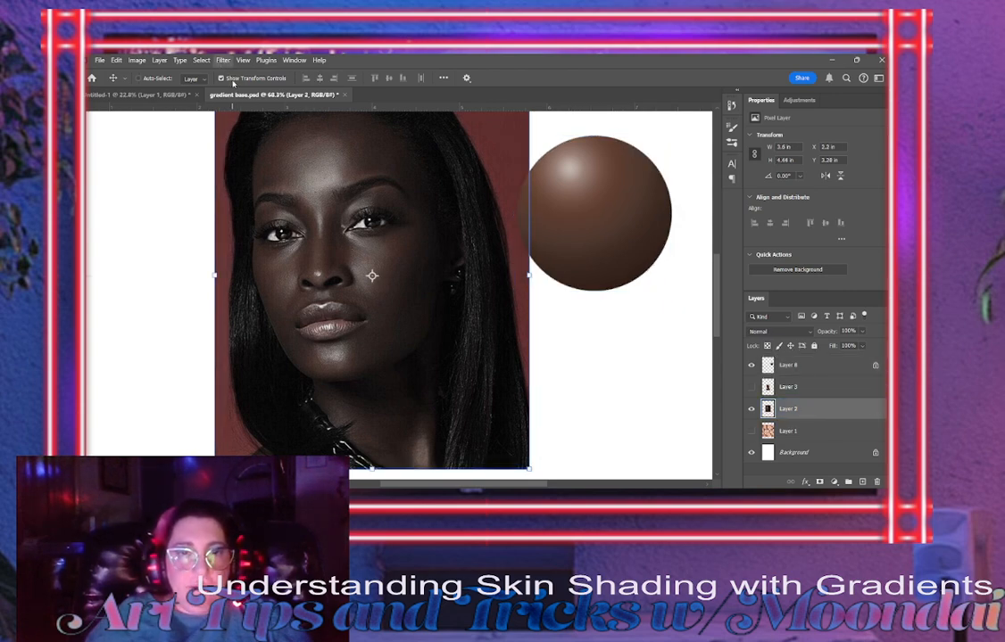
{"action": "left_click", "coordinate": [233, 81]}
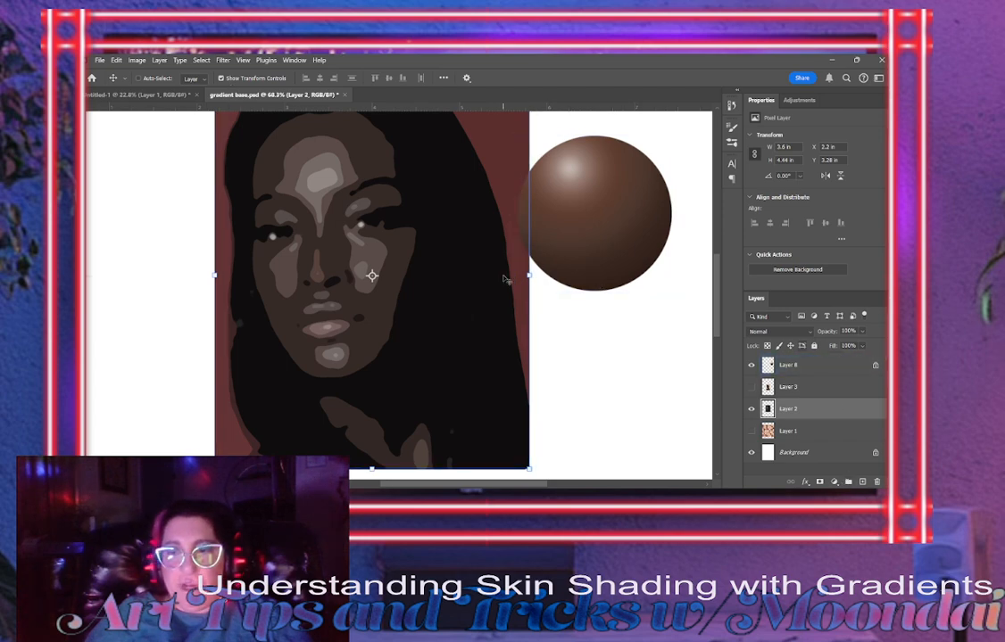
Build a dark gradient from the flattened skin tones of the Layer 2 portrait and bring back the portrait's smooth shading.
{"action": "key", "text": "g"}
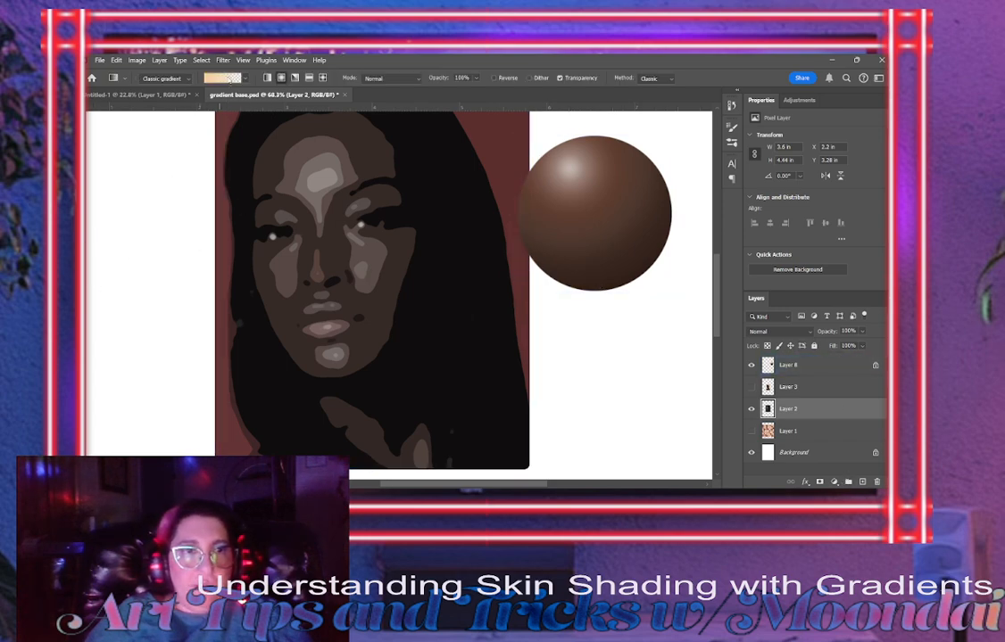
{"action": "key", "text": "i"}
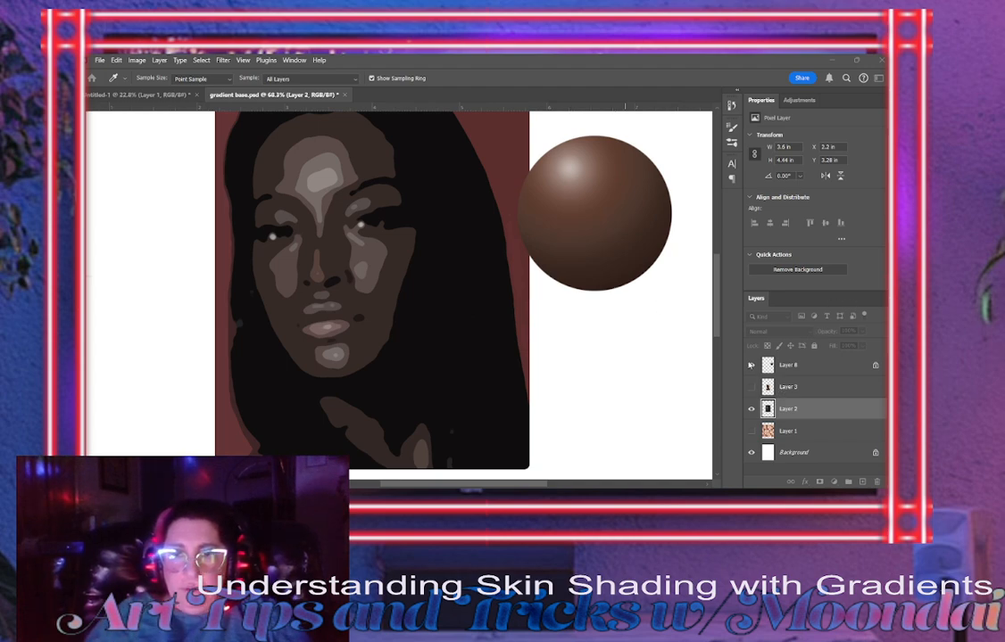
{"action": "key", "text": "g"}
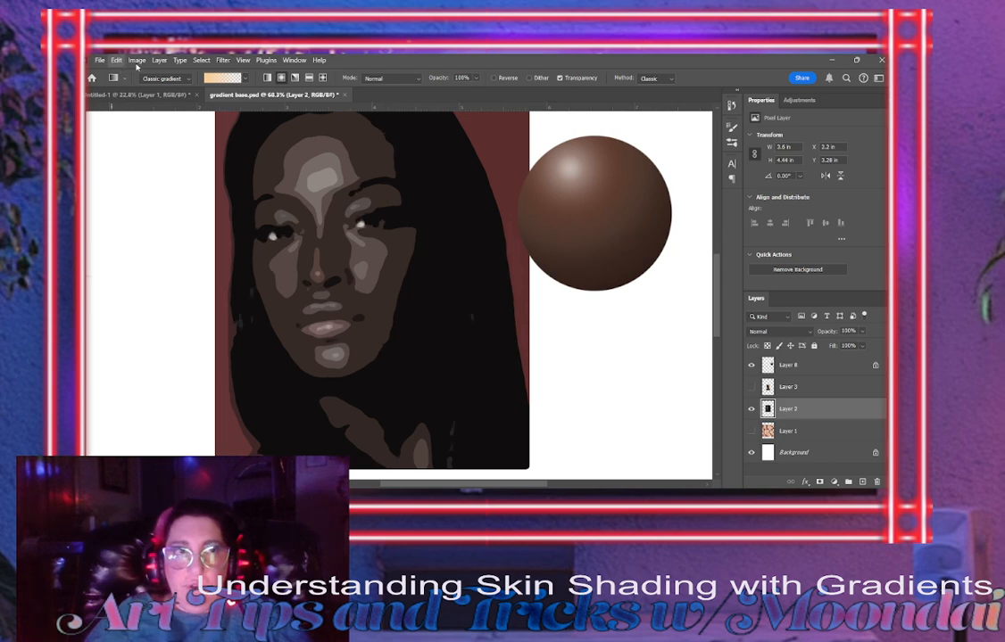
{"action": "left_click", "coordinate": [137, 68]}
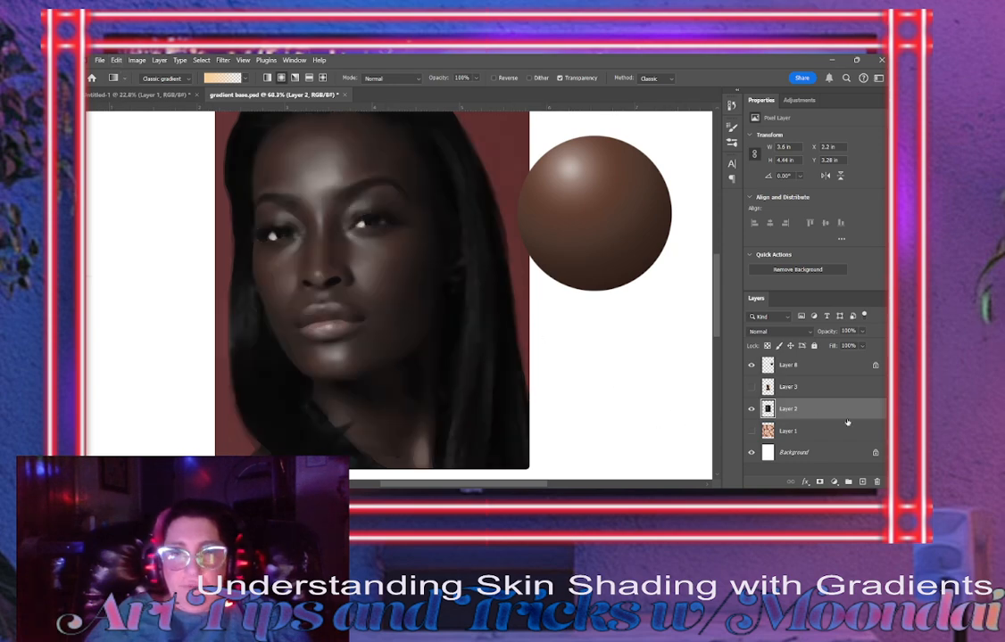
Select Layer 8 and shade the sphere radially with the new dark gradient, from its upper-left highlight area to its lower-right edge.
{"action": "left_click", "coordinate": [839, 365]}
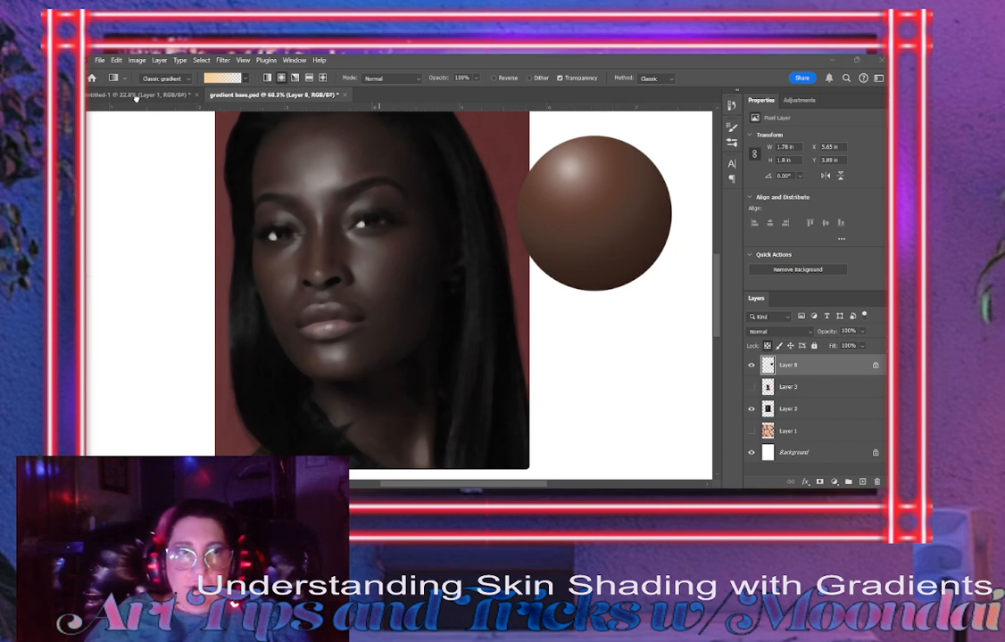
{"action": "left_click", "coordinate": [331, 265], "text": "alt"}
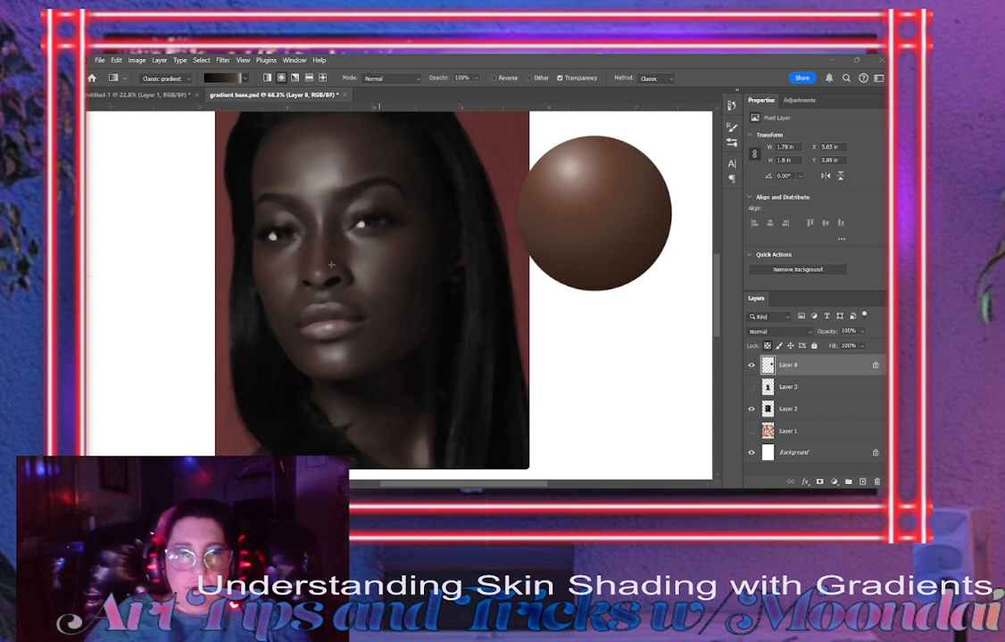
{"action": "left_click_drag", "start_coordinate": [564, 178], "coordinate": [632, 273]}
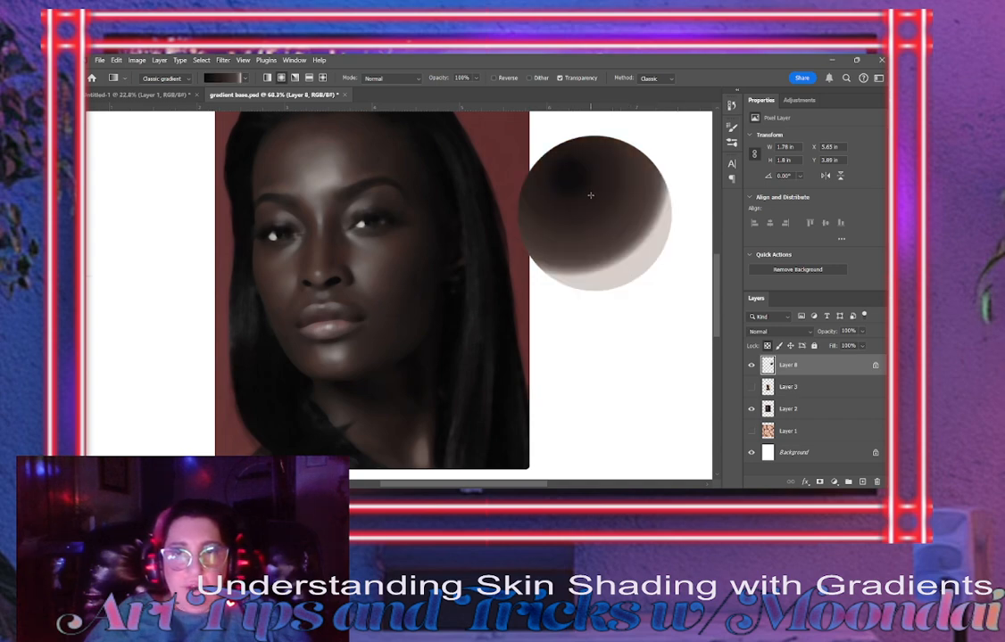
Reverse the dark gradient and redraw it radially across the sphere several times, varying the upper-left highlight and lower-right shadow.
{"action": "left_click", "coordinate": [496, 79]}
{"action": "left_click_drag", "start_coordinate": [566, 176], "coordinate": [650, 279]}
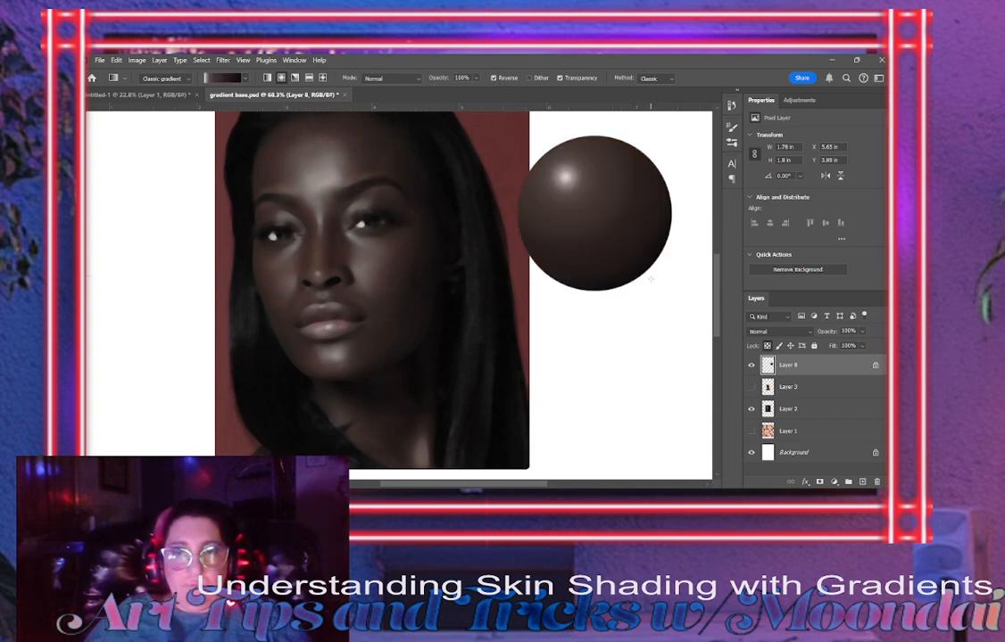
{"action": "left_click_drag", "start_coordinate": [564, 176], "coordinate": [638, 276]}
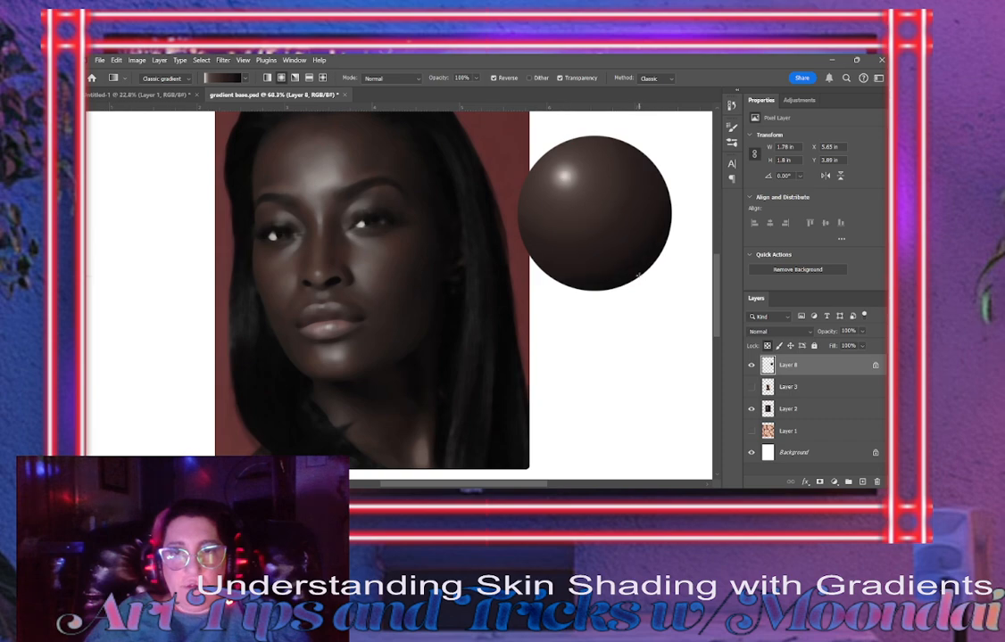
{"action": "left_click_drag", "start_coordinate": [571, 183], "coordinate": [662, 293]}
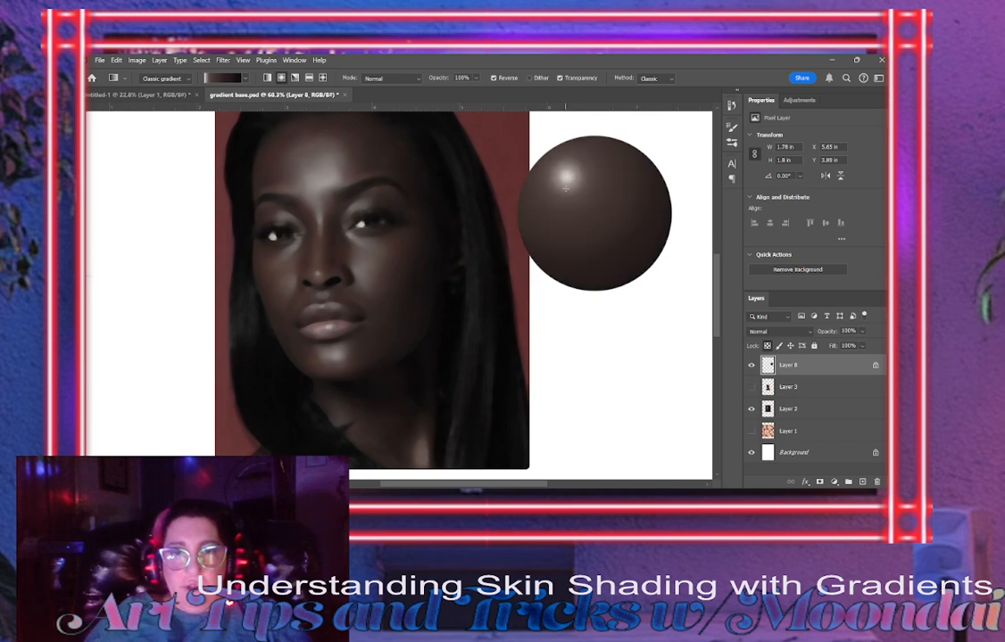
{"action": "left_click_drag", "start_coordinate": [566, 187], "coordinate": [615, 267]}
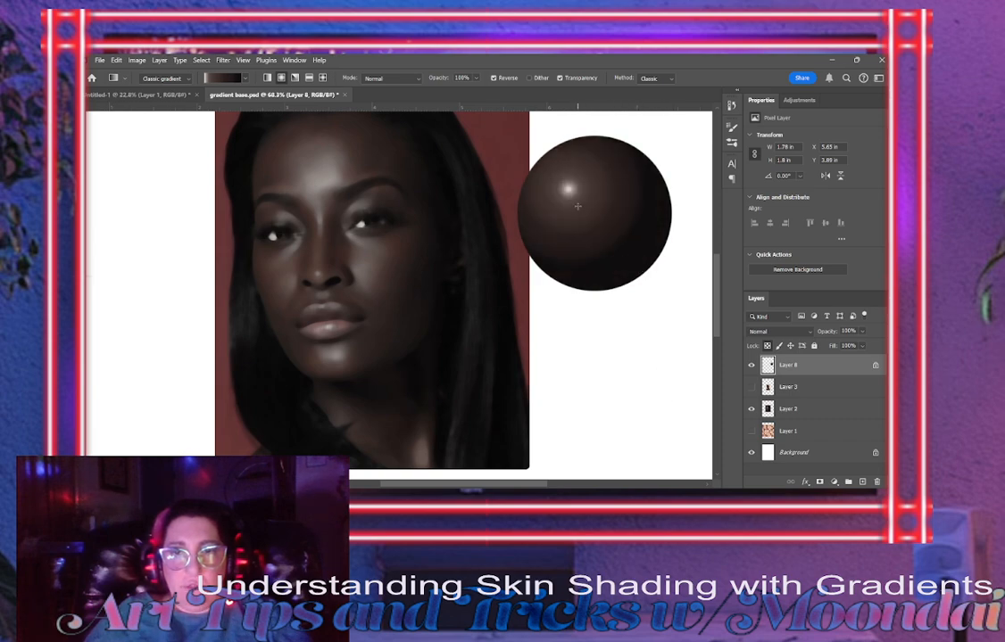
{"action": "left_click_drag", "start_coordinate": [577, 202], "coordinate": [643, 282]}
{"action": "left_click_drag", "start_coordinate": [558, 165], "coordinate": [625, 262]}
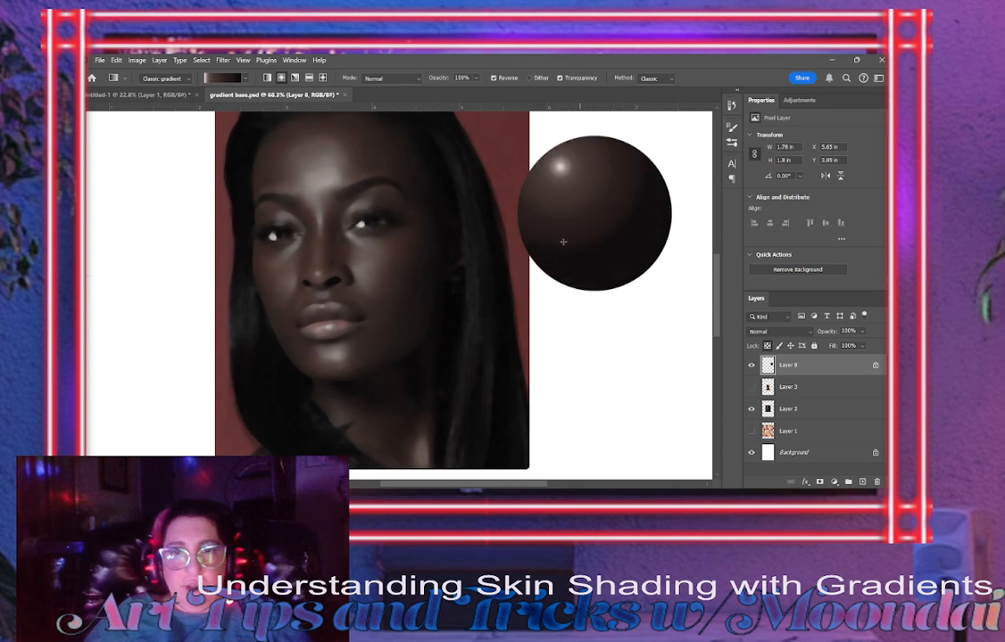
{"action": "left_click_drag", "start_coordinate": [563, 178], "coordinate": [634, 280]}
{"action": "left_click_drag", "start_coordinate": [577, 187], "coordinate": [668, 292]}
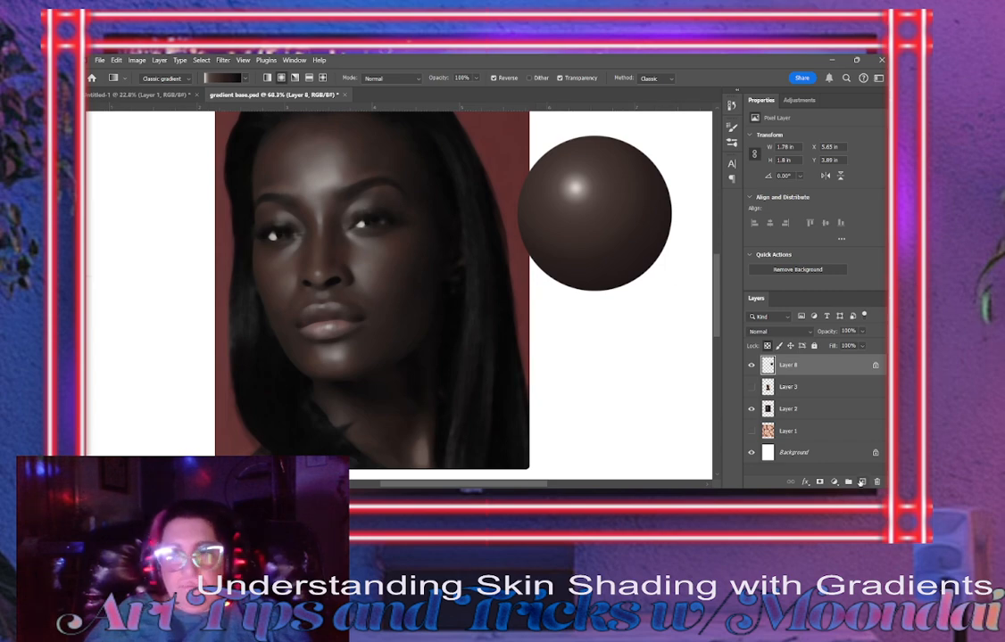
Hide the Layer 2 portrait, show the Layer 1 skin-tone chart, and look through its upper-left rows for a light-skinned portrait.
{"action": "left_click", "coordinate": [750, 408]}
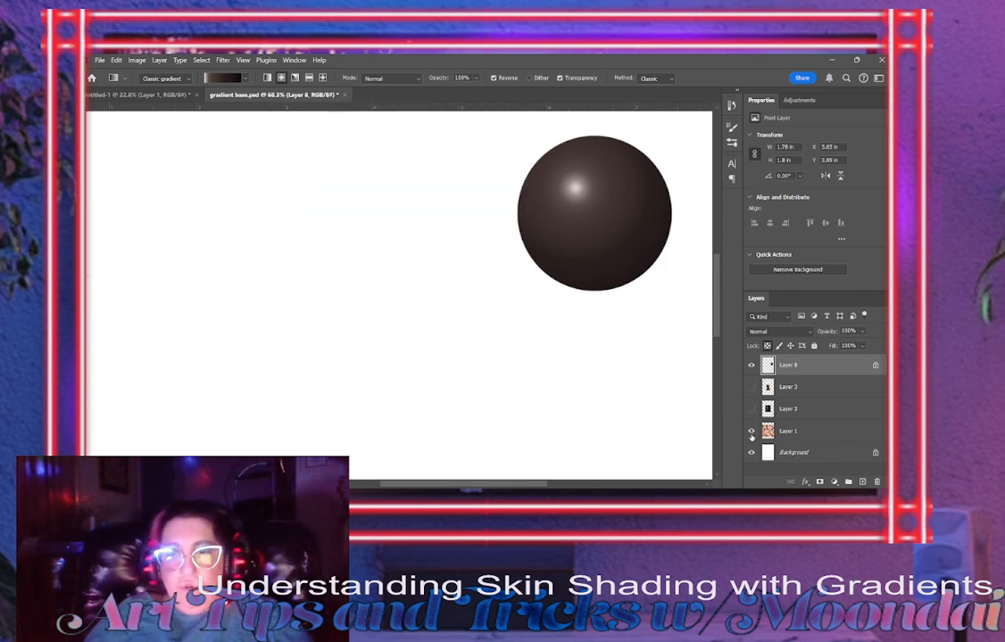
{"action": "left_click", "coordinate": [752, 431]}
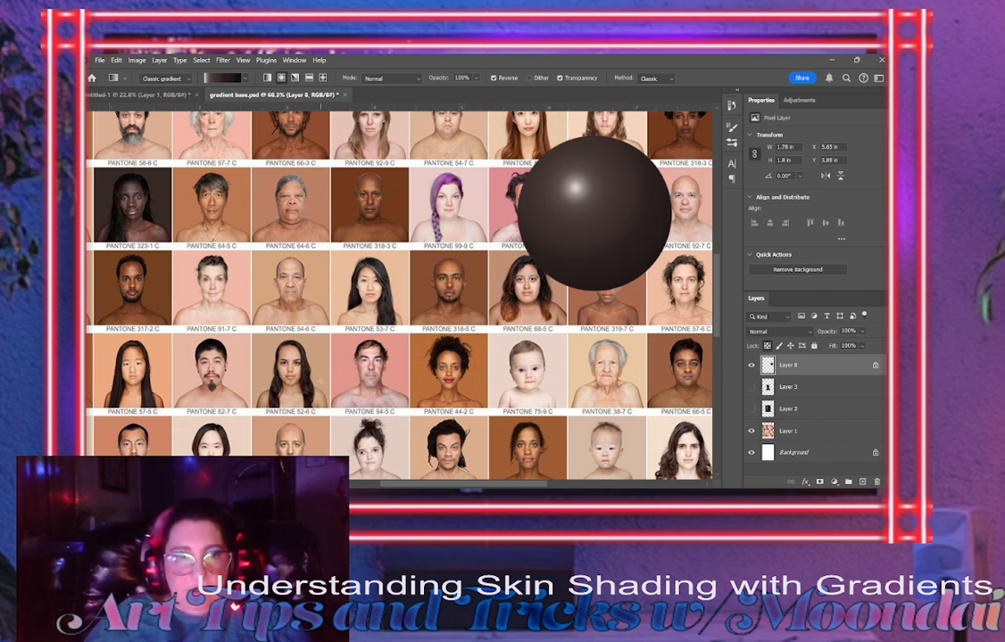
{"action": "scroll", "coordinate": [320, 382], "scroll_direction": "up", "scroll_amount": 2}
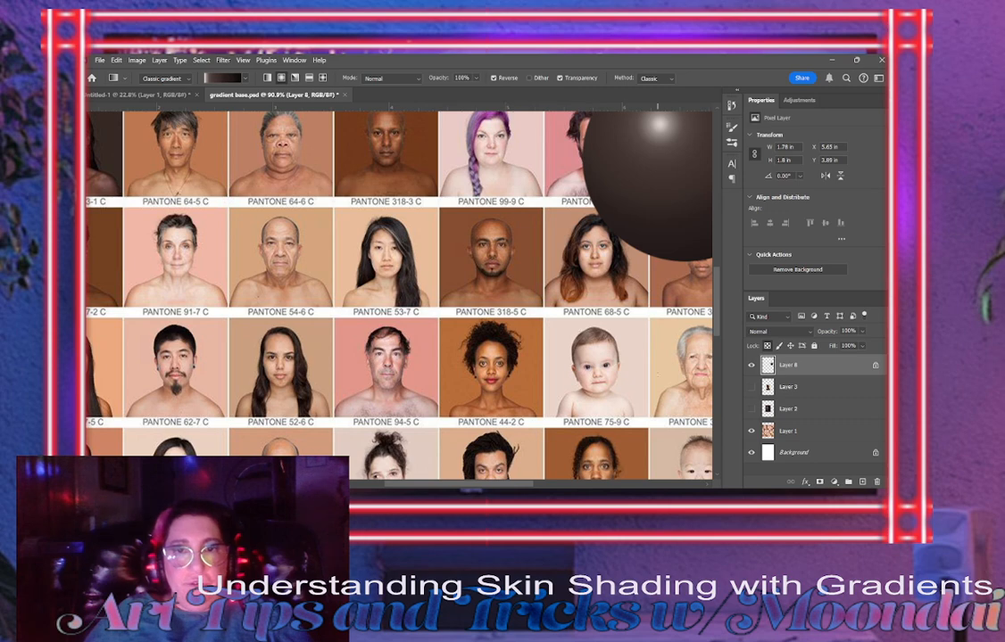
{"action": "scroll", "coordinate": [366, 355], "scroll_direction": "down", "scroll_amount": 2}
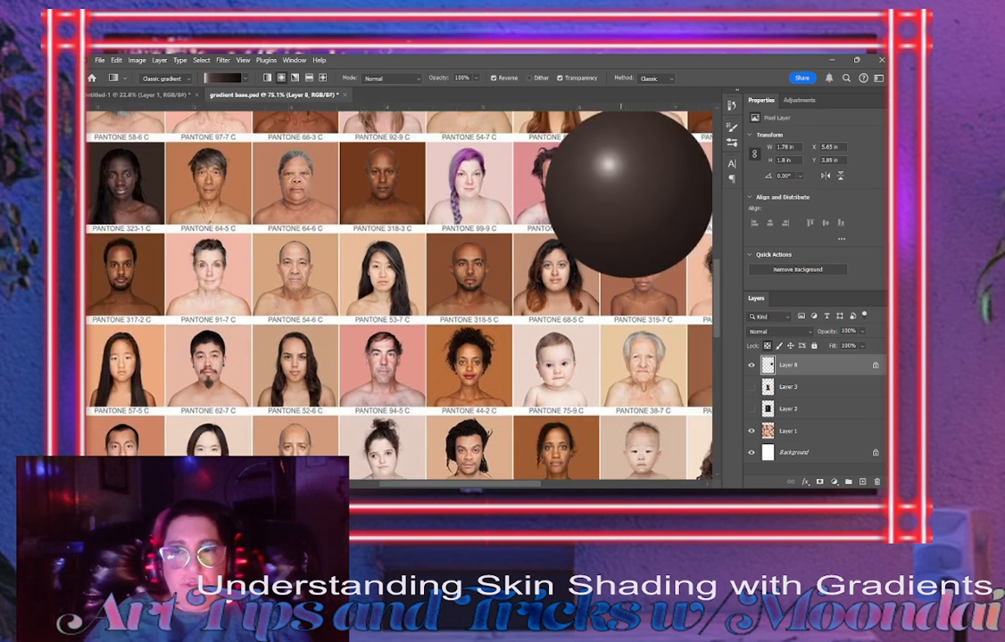
{"action": "scroll", "coordinate": [632, 248], "scroll_direction": "up", "scroll_amount": 5}
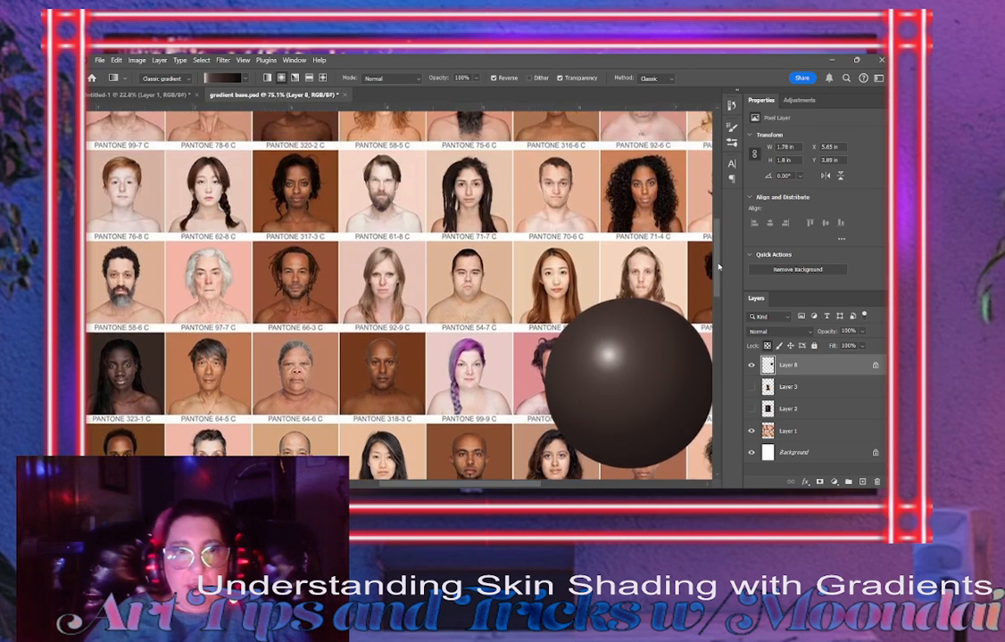
{"action": "left_click_drag", "start_coordinate": [719, 261], "coordinate": [720, 255]}
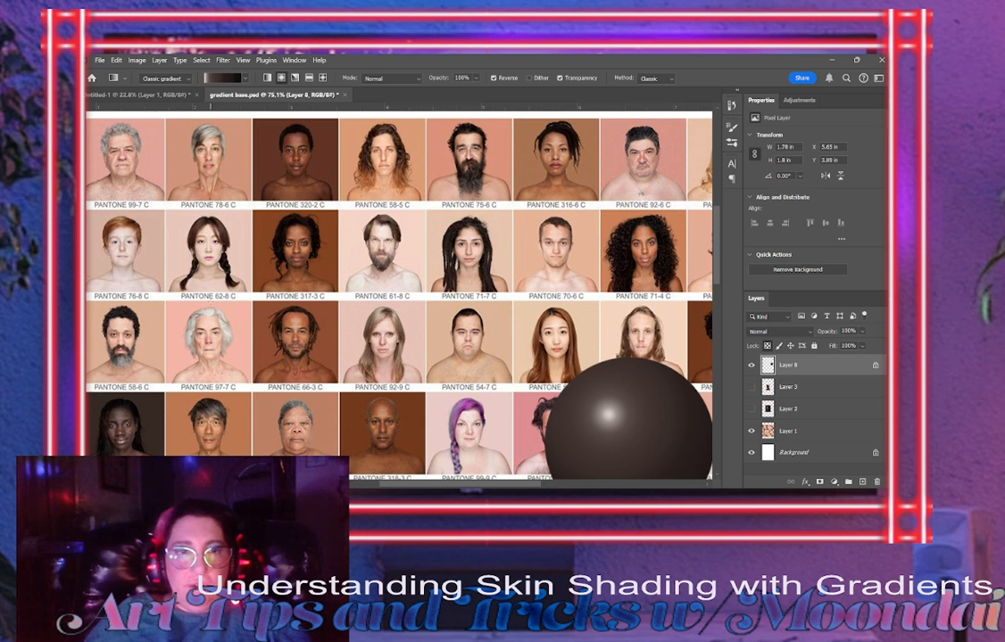
{"action": "left_click_drag", "start_coordinate": [463, 487], "coordinate": [420, 483]}
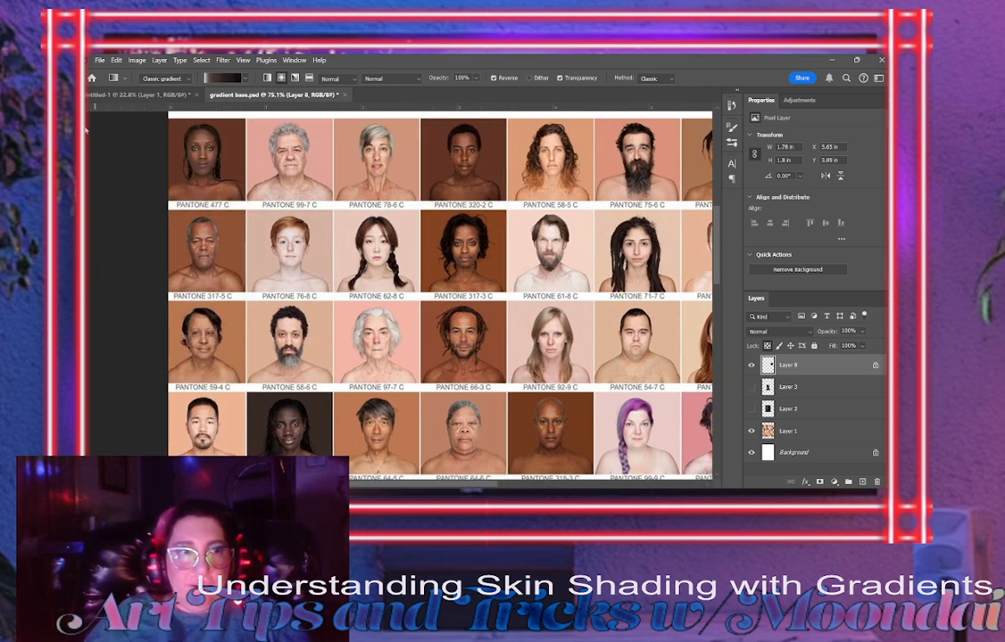
Select the PANTONE 62-8 C portrait on the Layer 1 chart with a rectangular marquee and copy it to a new layer.
{"action": "key", "text": "m"}
{"action": "key", "text": "shift+m"}
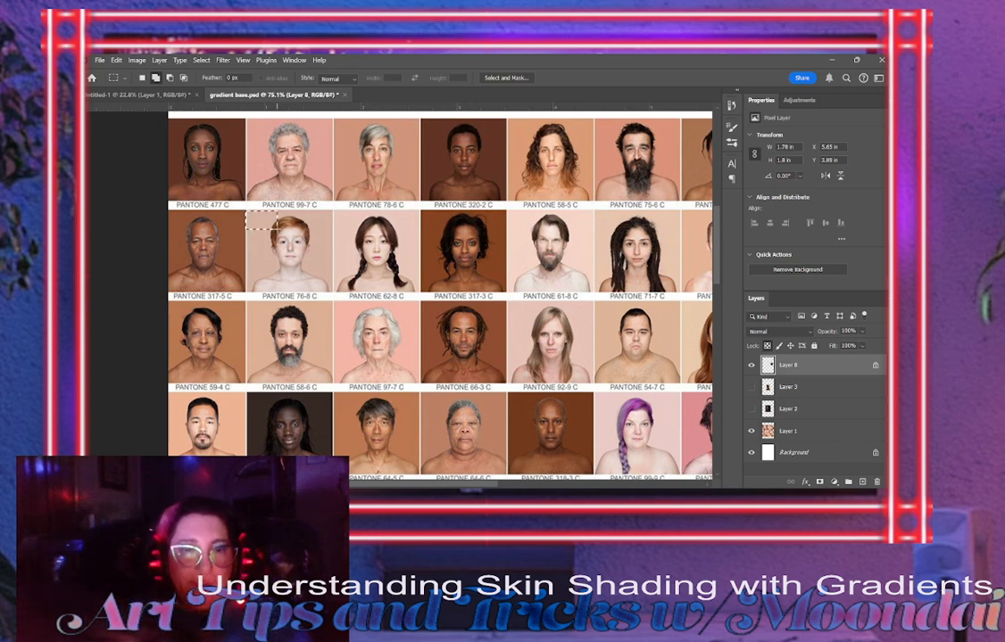
{"action": "left_click_drag", "start_coordinate": [246, 211], "coordinate": [277, 230]}
{"action": "key", "text": "ctrl+d"}
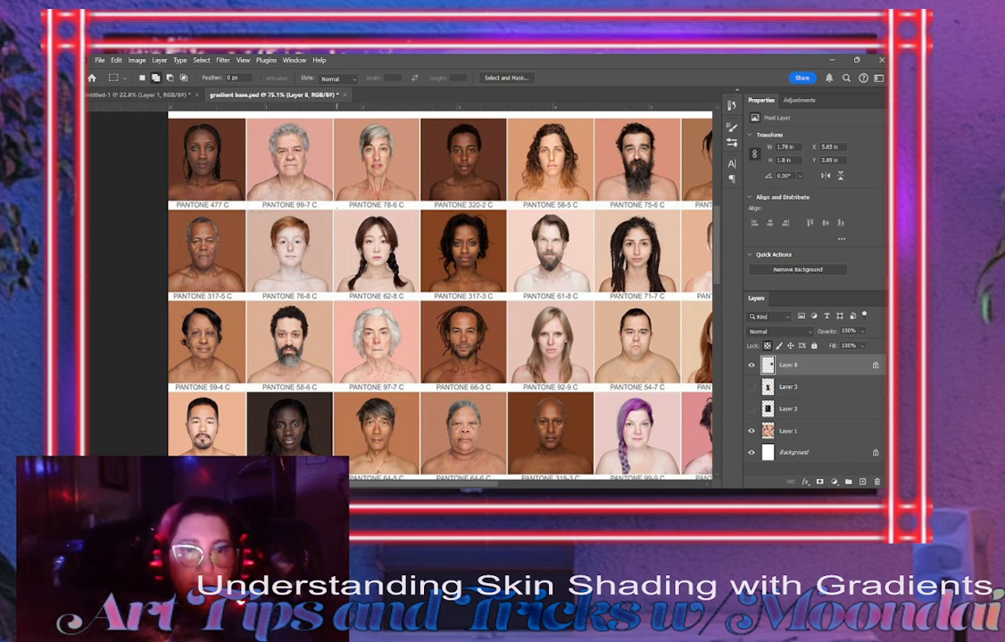
{"action": "left_click_drag", "start_coordinate": [335, 212], "coordinate": [420, 294]}
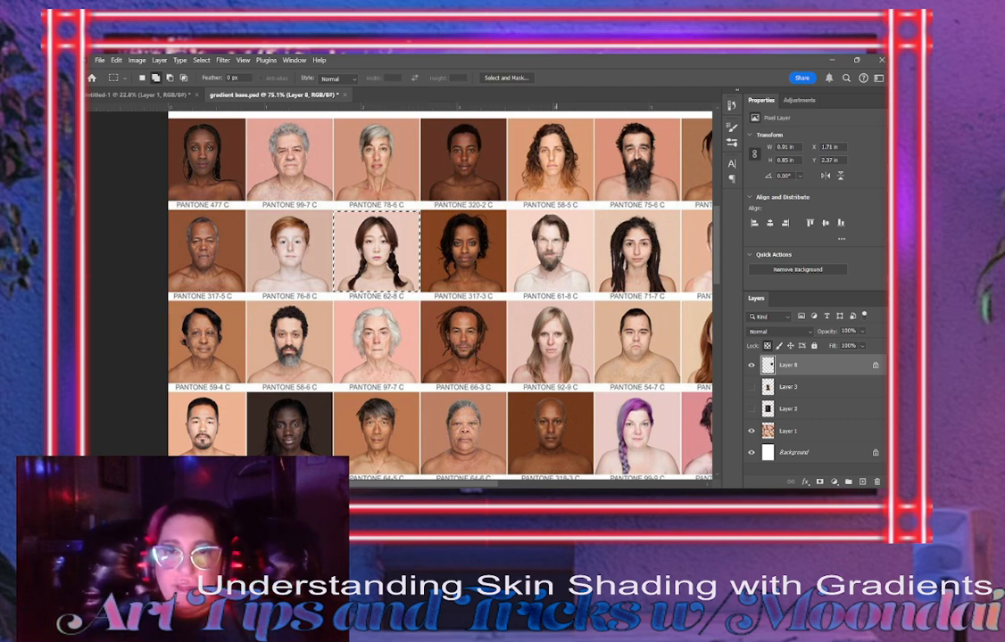
{"action": "left_click", "coordinate": [795, 436]}
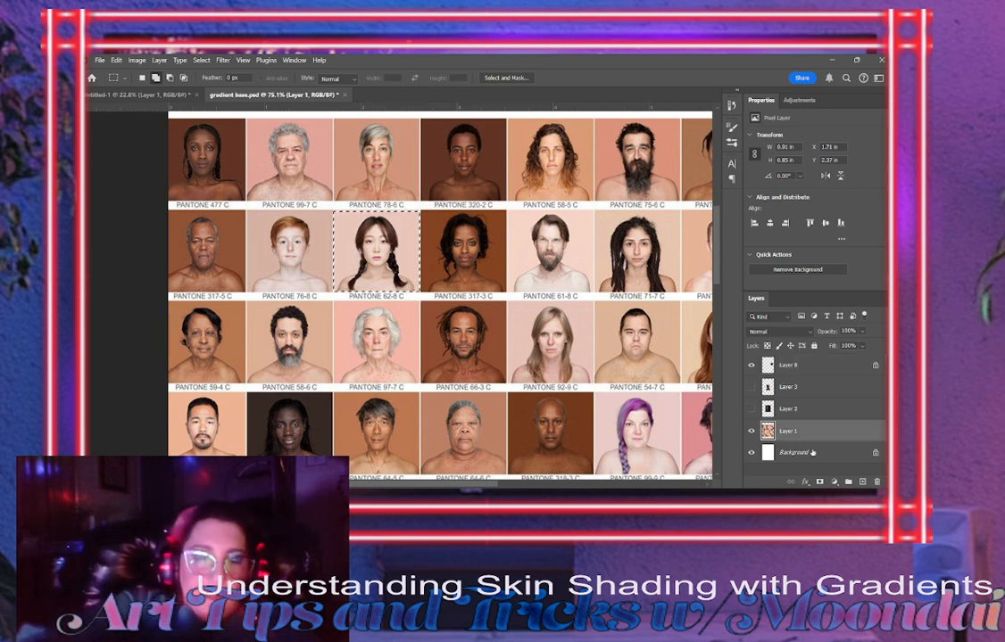
{"action": "key", "text": "ctrl+j"}
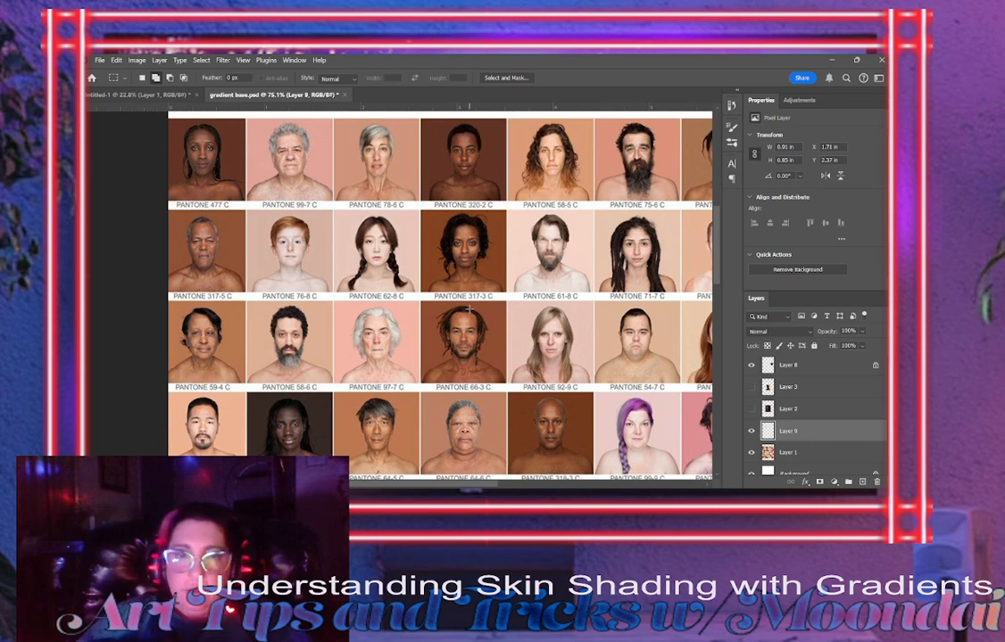
Enlarge the copied portrait to about 308% with Free Transform and hide the Layer 1 chart behind it.
{"action": "key", "text": "ctrl+t"}
{"action": "left_click_drag", "start_coordinate": [421, 210], "coordinate": [505, 131]}
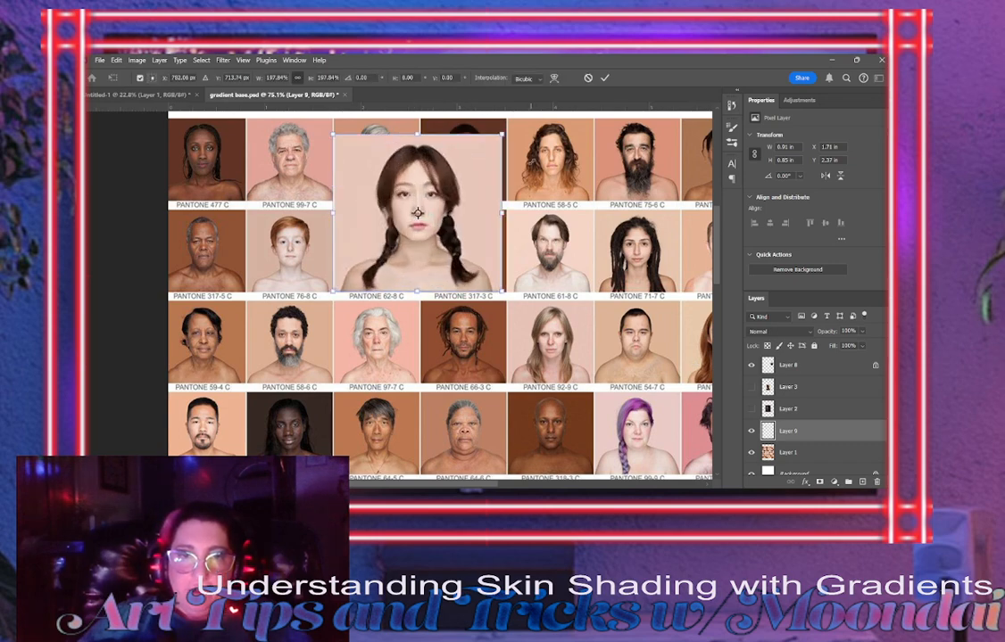
{"action": "left_click_drag", "start_coordinate": [333, 292], "coordinate": [237, 384]}
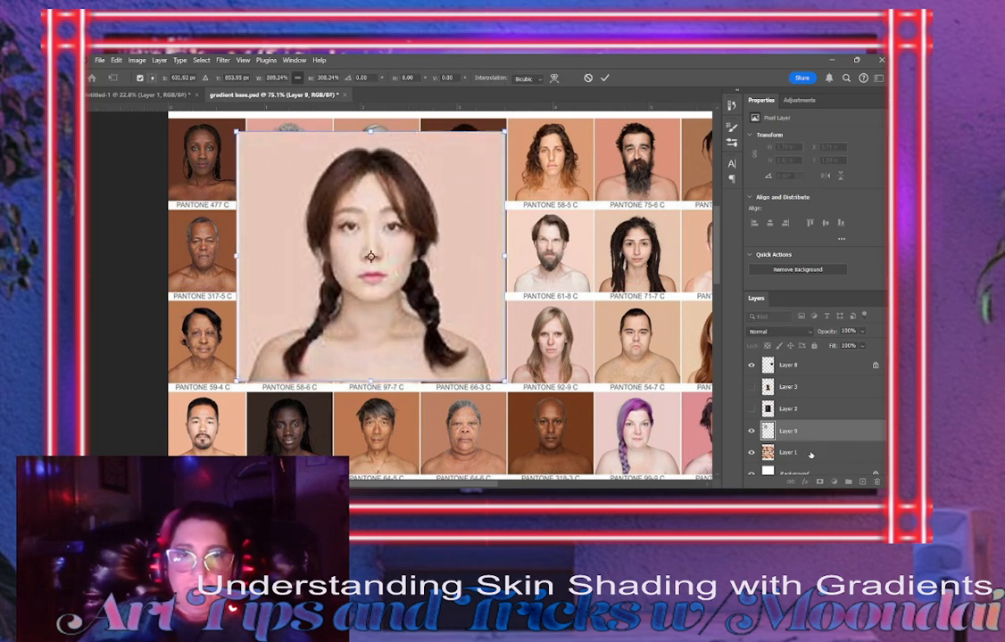
{"action": "key", "text": "Return"}
{"action": "key", "text": "m"}
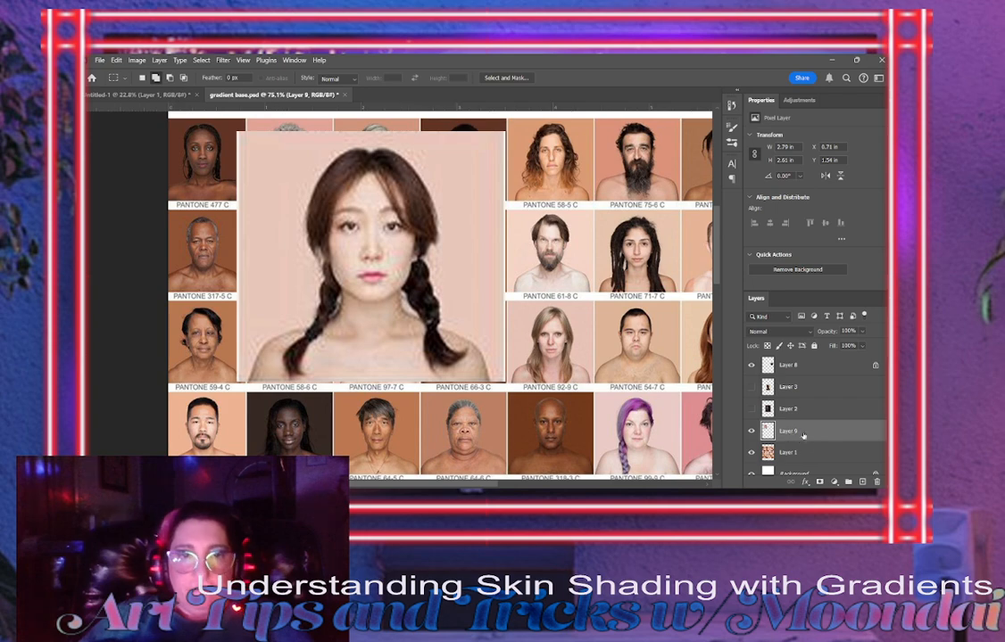
{"action": "left_click", "coordinate": [752, 452]}
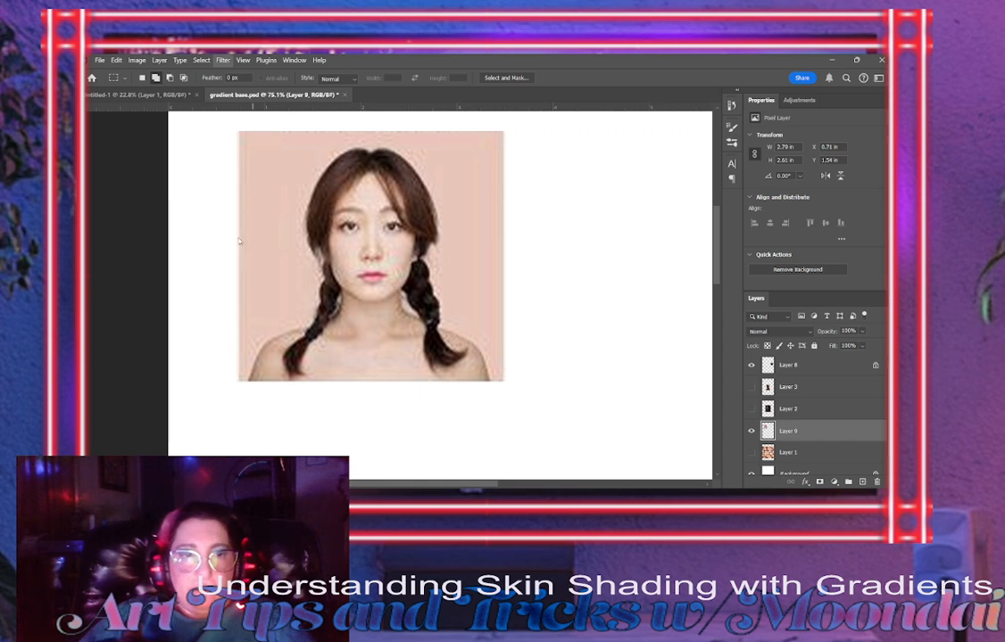
Smooth the enlarged portrait with a filter and delete the two earlier portrait layers, Layer 2 and Layer 3.
{"action": "left_click", "coordinate": [381, 273]}
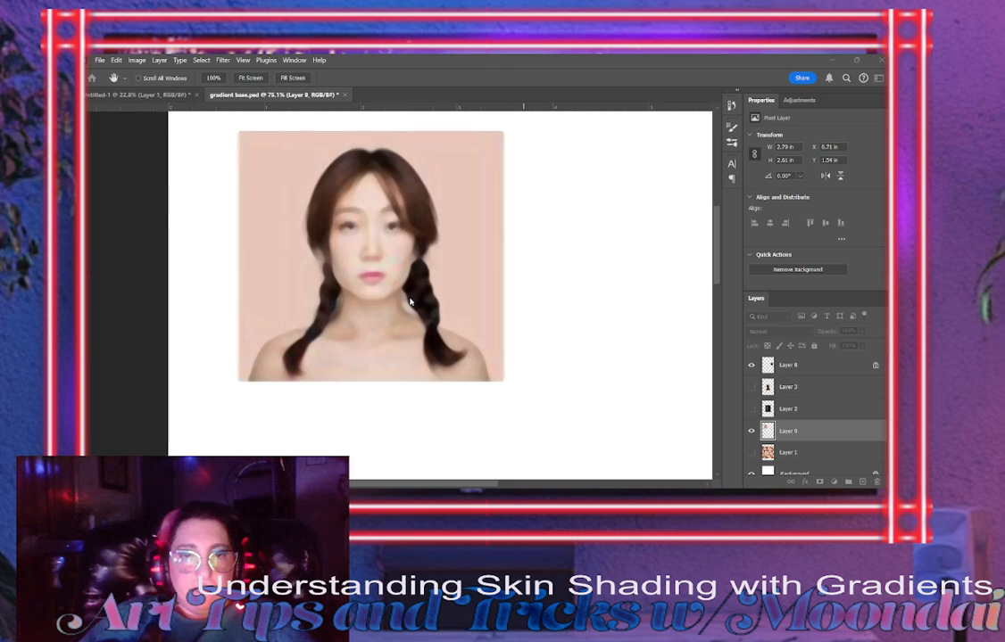
{"action": "left_click", "coordinate": [542, 153]}
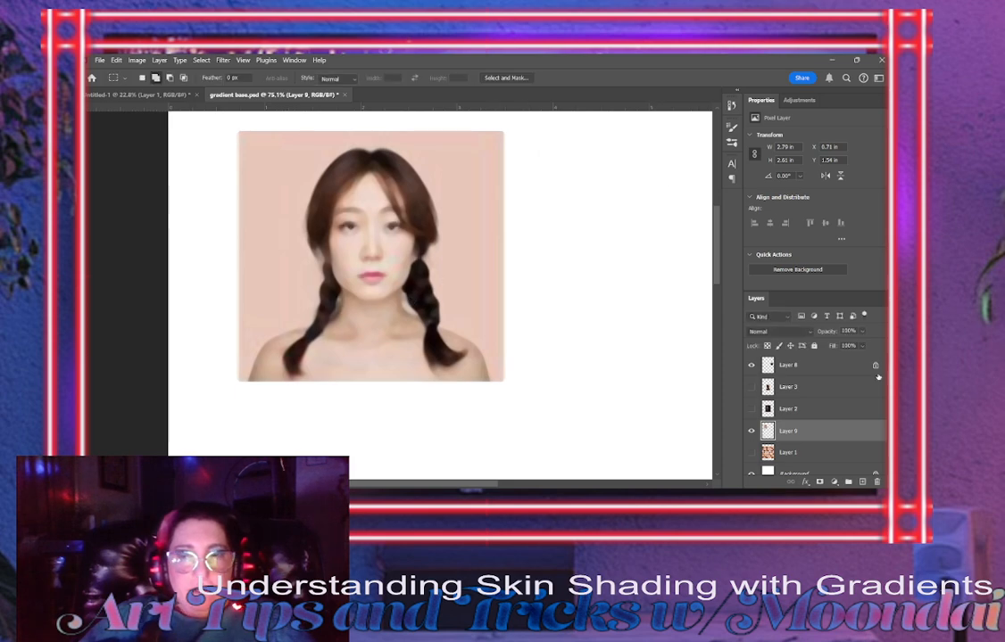
{"action": "left_click_drag", "start_coordinate": [816, 412], "coordinate": [877, 482]}
{"action": "left_click_drag", "start_coordinate": [806, 390], "coordinate": [877, 482]}
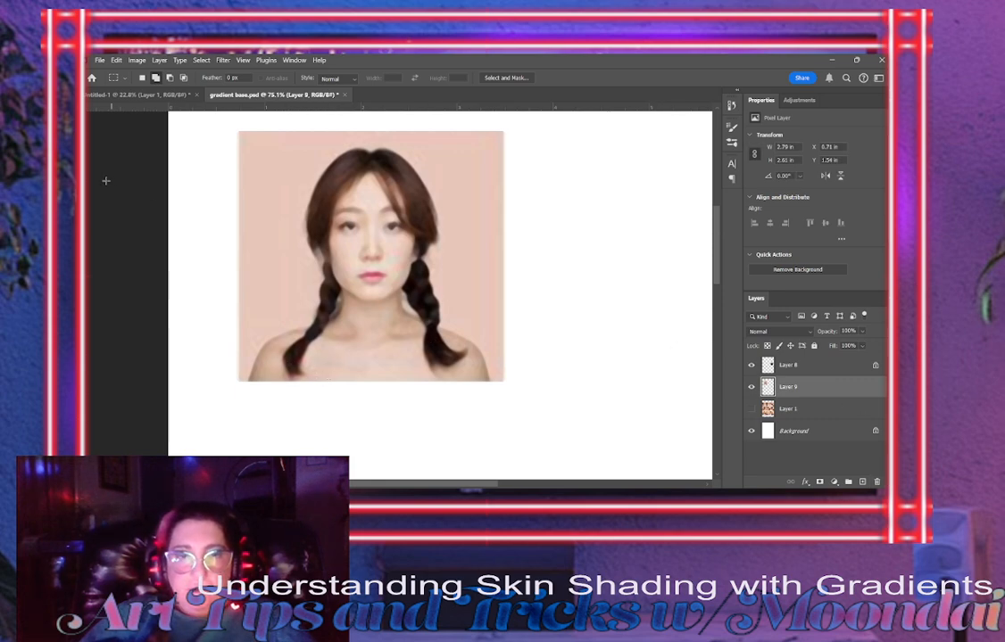
Build a light gradient from the skin tones of the braided-hair portrait on Layer 9.
{"action": "left_click", "coordinate": [88, 241]}
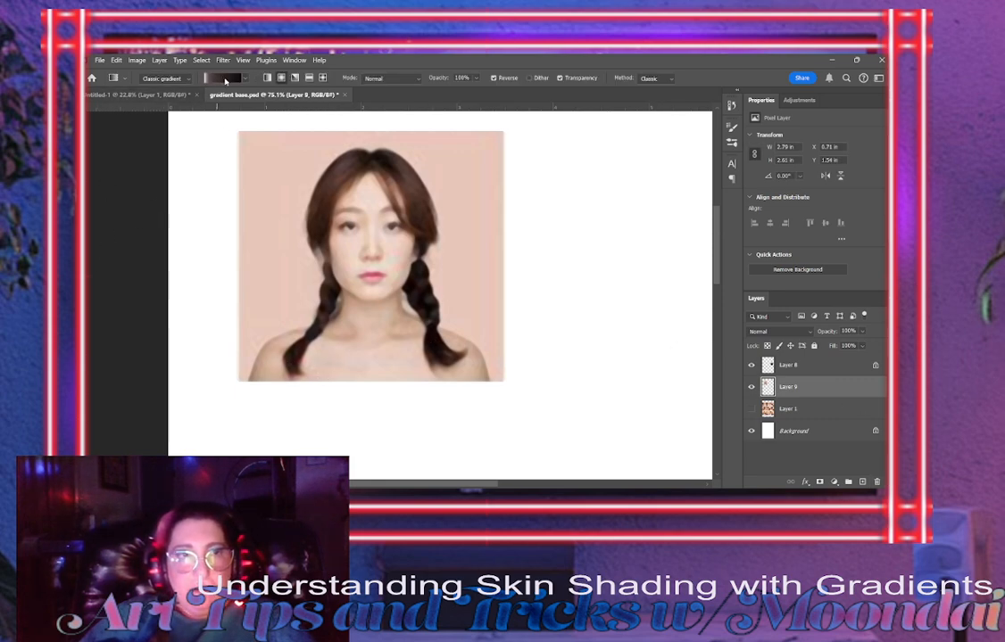
{"action": "key", "text": "i"}
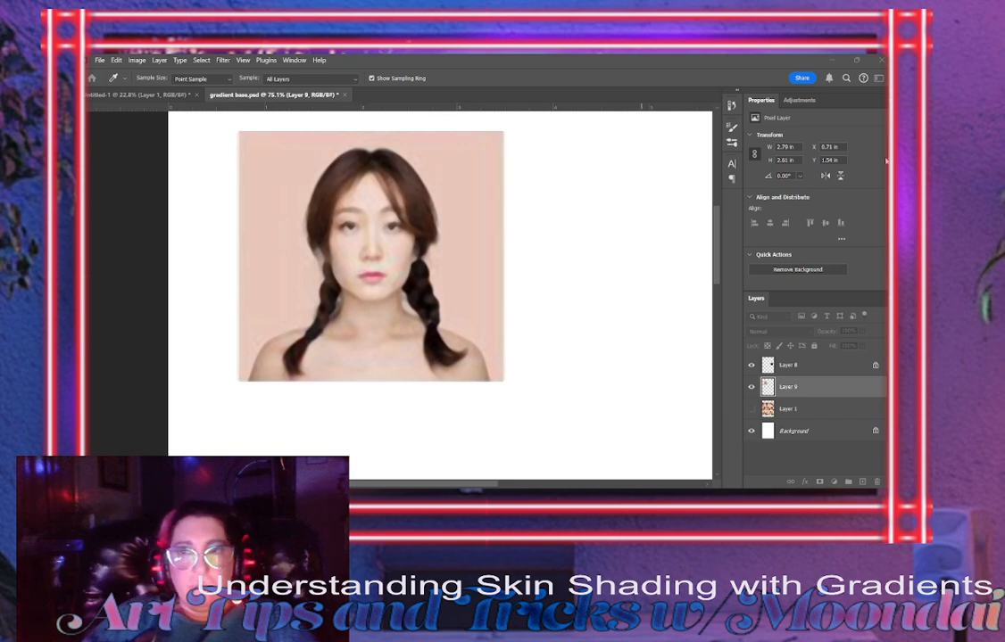
{"action": "key", "text": "g"}
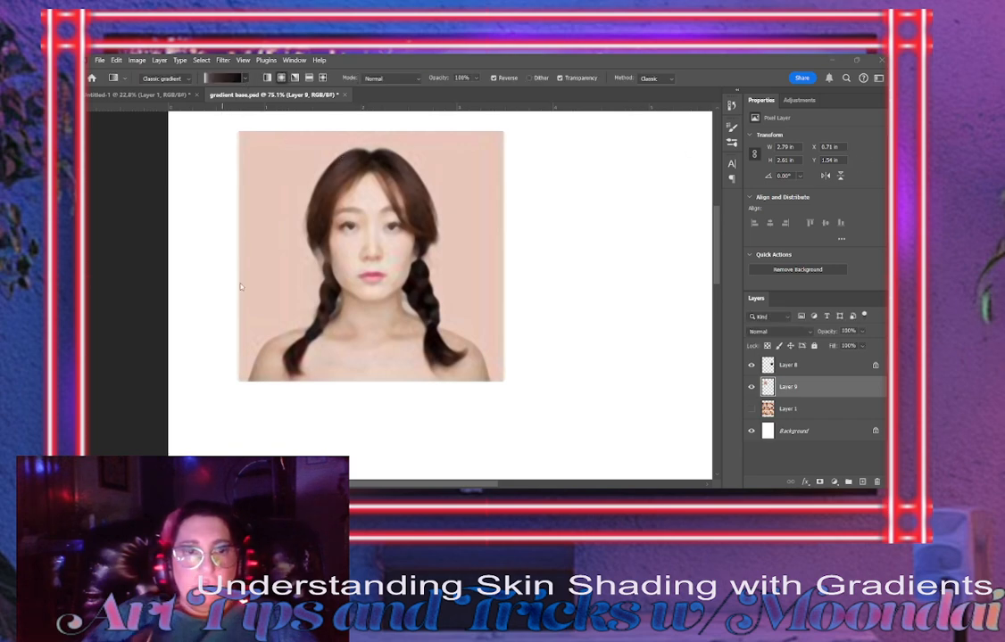
Select Layer 8 and move the sphere beside the braided-hair portrait, to X 3.05 in and Y 1.97 in.
{"action": "key", "text": "alt+bracketright"}
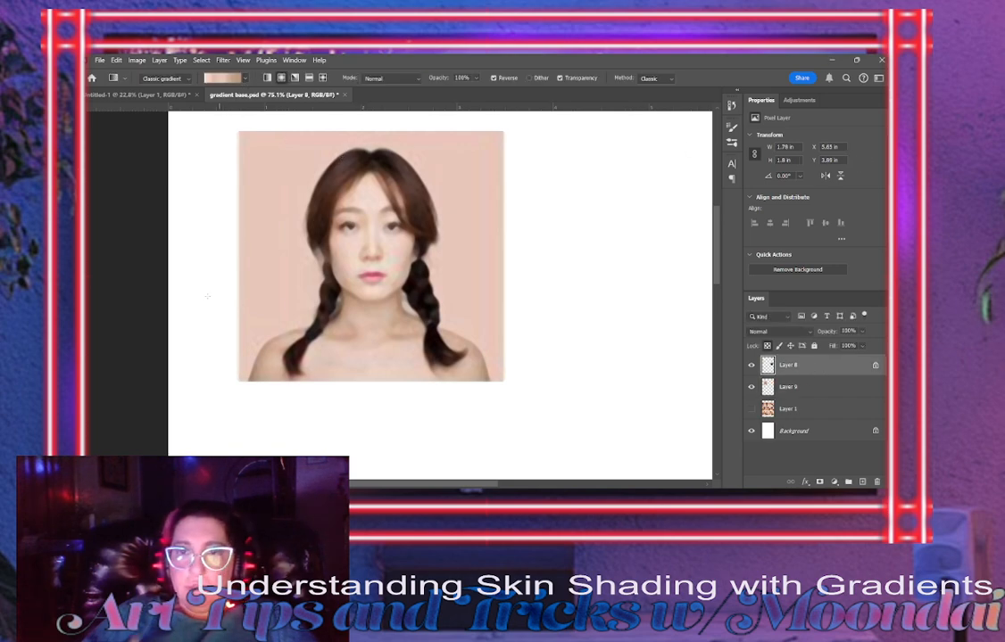
{"action": "key", "text": "ctrl+0"}
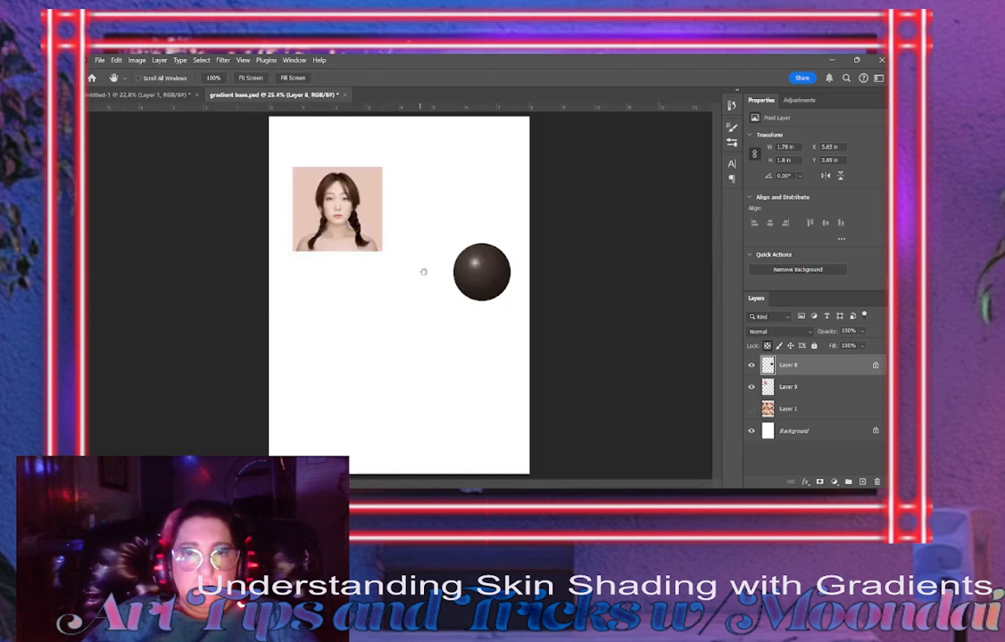
{"action": "key", "text": "v"}
{"action": "left_click_drag", "start_coordinate": [488, 276], "coordinate": [403, 214]}
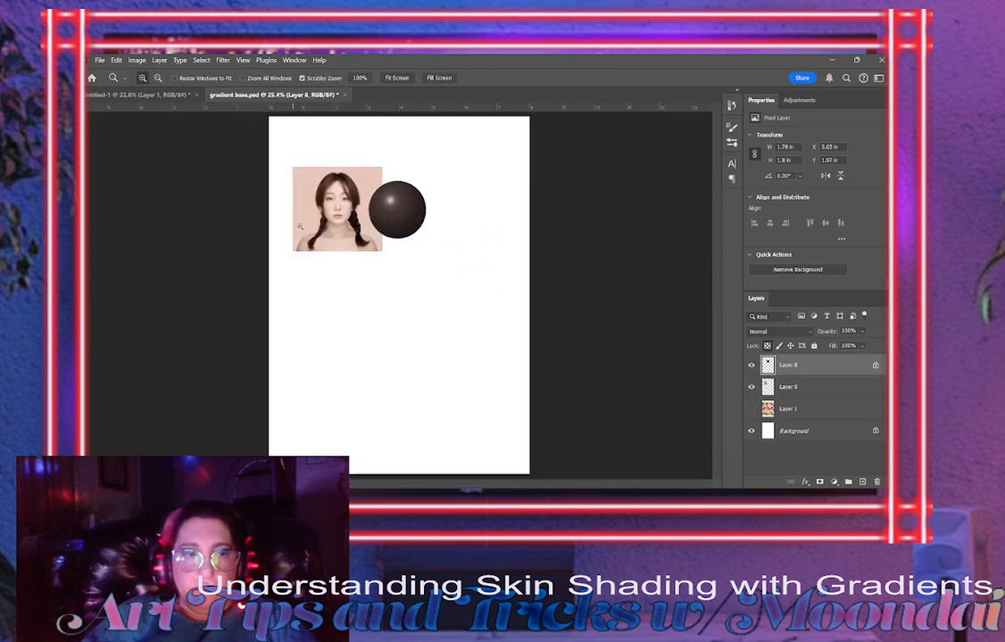
Shade the sphere radially with the light skin gradient, redrawing it from the upper-left highlight area towards the lower-right edge.
{"action": "key", "text": "ctrl+equal"}
{"action": "key", "text": "ctrl+equal"}
{"action": "key", "text": "g"}
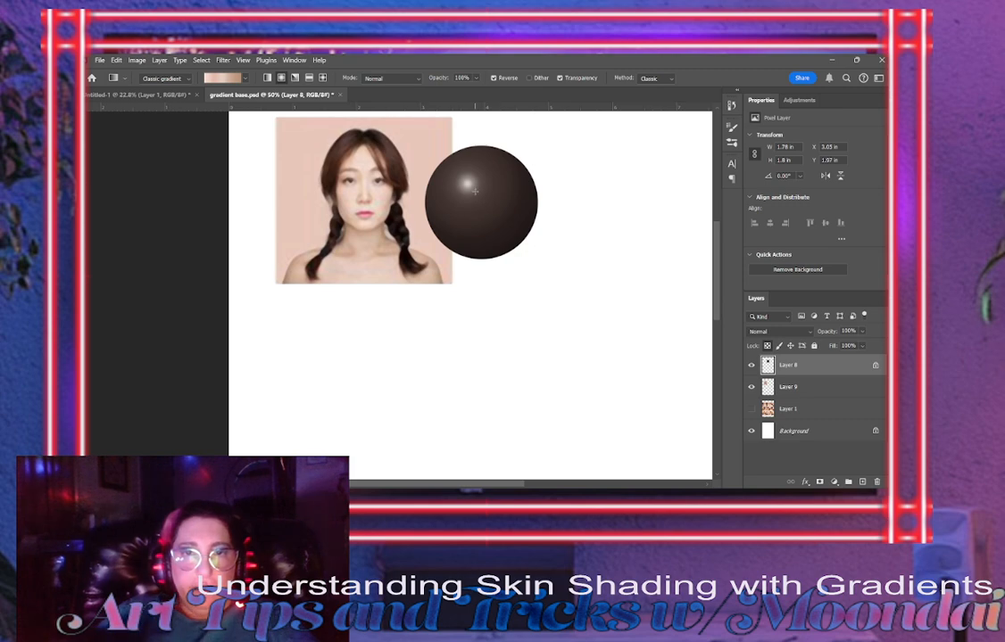
{"action": "left_click_drag", "start_coordinate": [463, 180], "coordinate": [501, 268]}
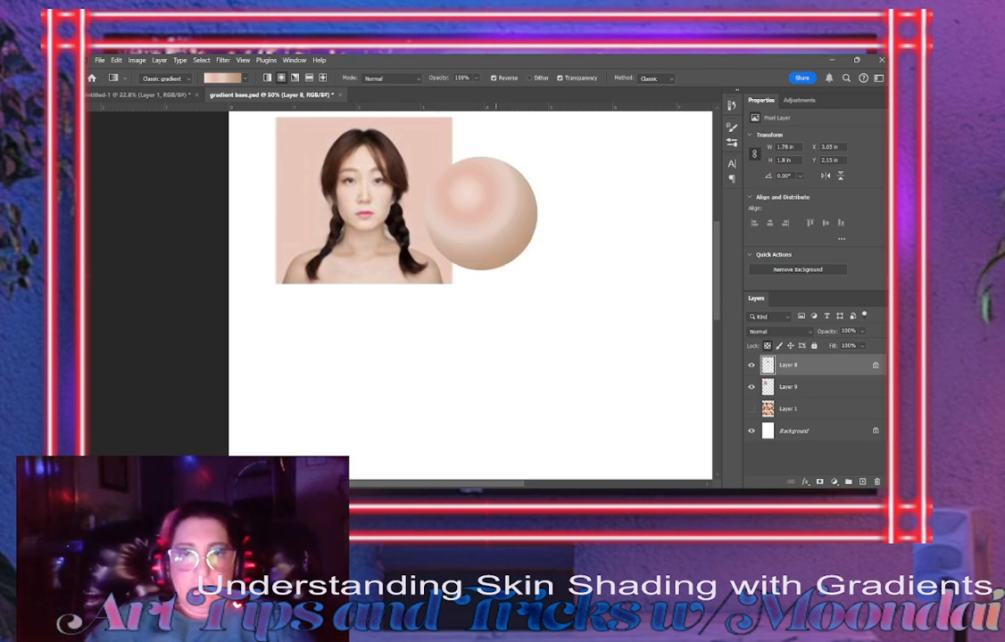
{"action": "left_click_drag", "start_coordinate": [473, 179], "coordinate": [501, 239]}
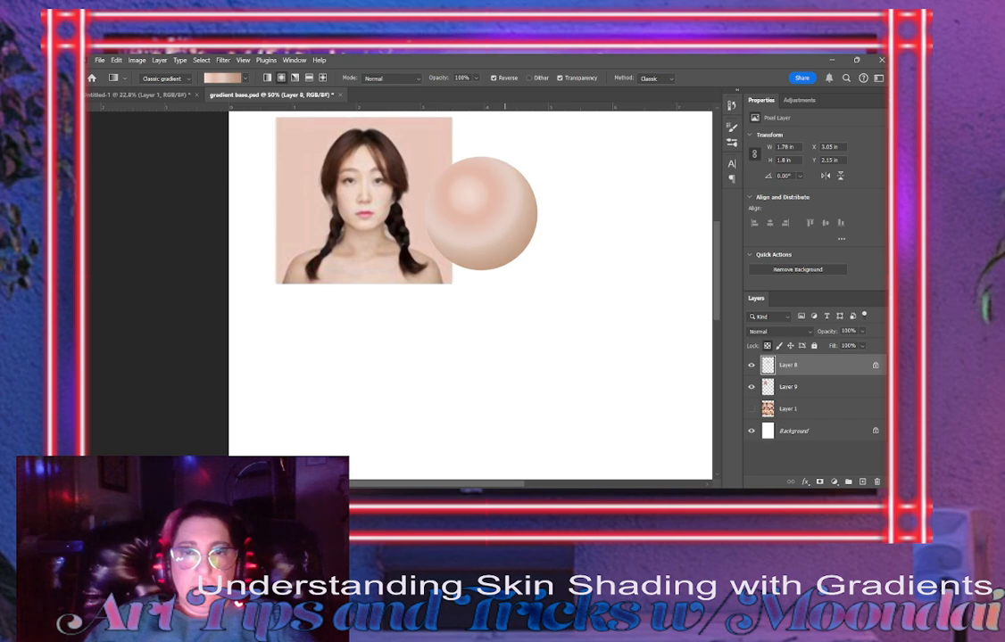
{"action": "left_click_drag", "start_coordinate": [465, 186], "coordinate": [523, 241]}
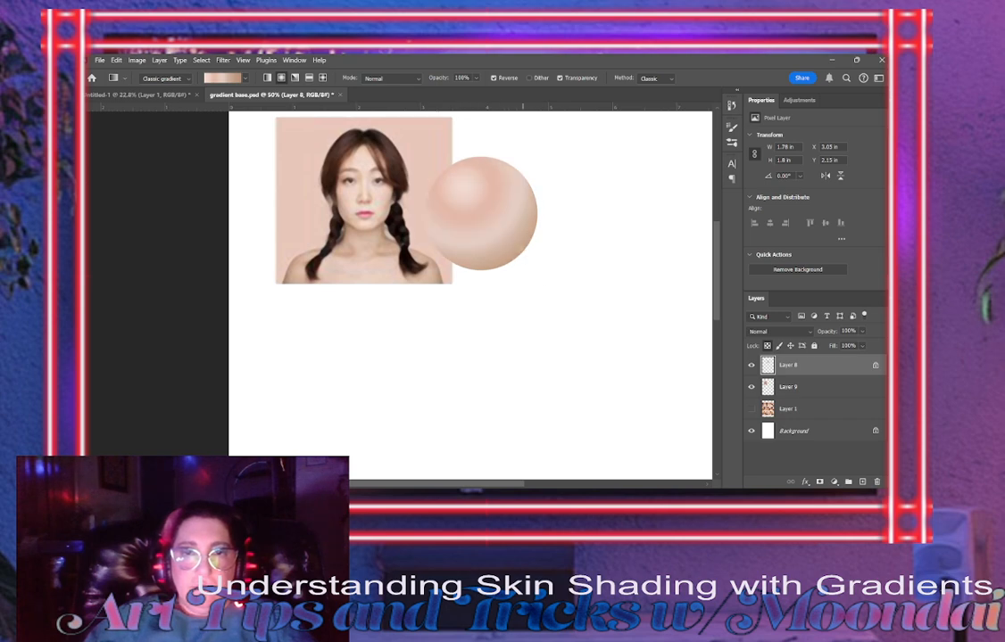
Refine the light skin gradient's colours into a smoother light-to-tan blend and redraw it radially from the sphere's upper left past its lower-right edge.
{"action": "key", "text": "i"}
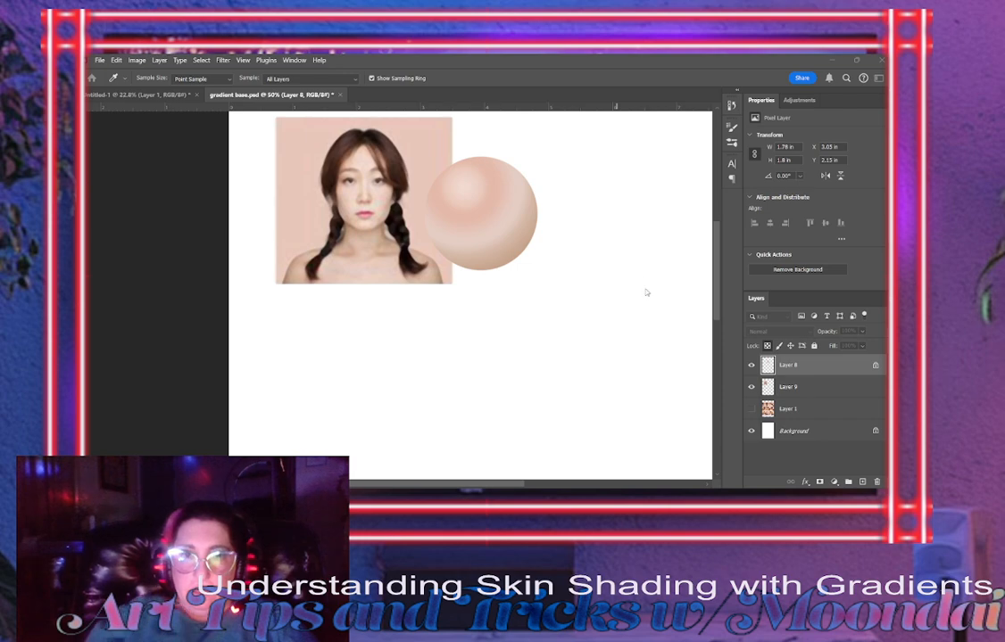
{"action": "left_click", "coordinate": [832, 193]}
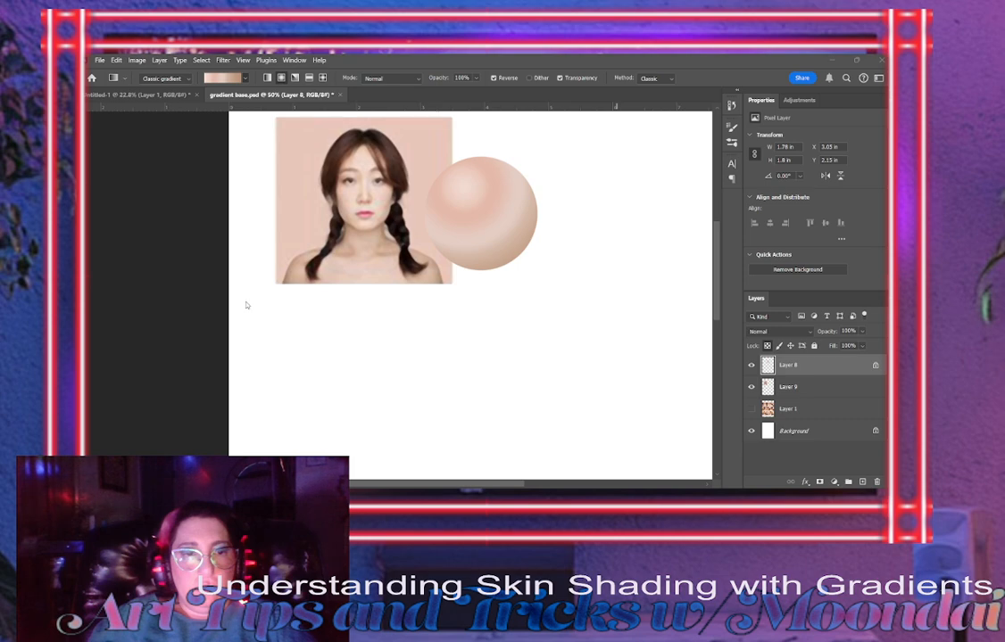
{"action": "key", "text": "i"}
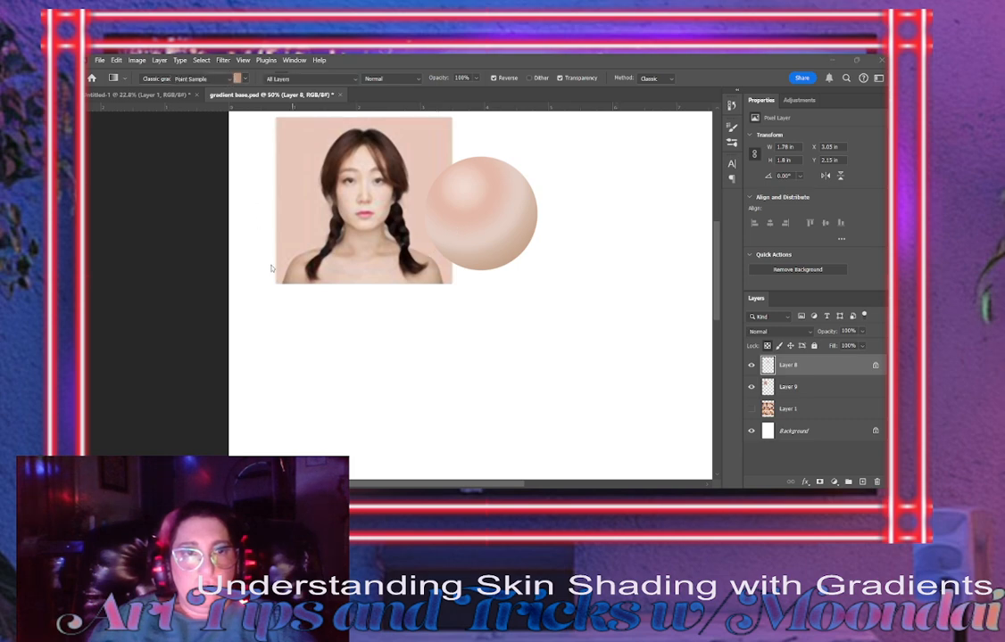
{"action": "key", "text": "g"}
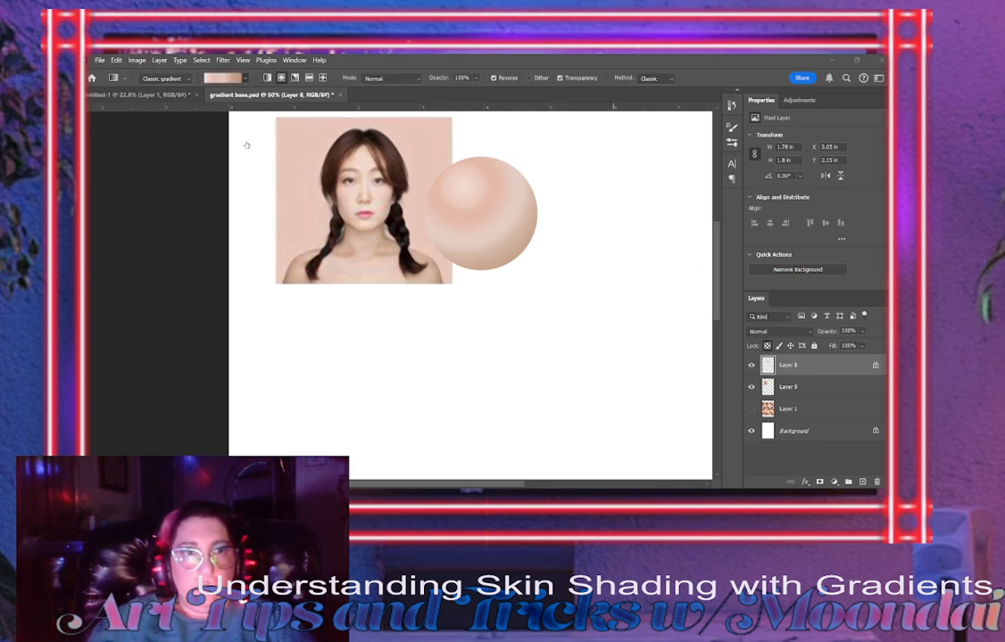
{"action": "left_click_drag", "start_coordinate": [454, 181], "coordinate": [529, 256]}
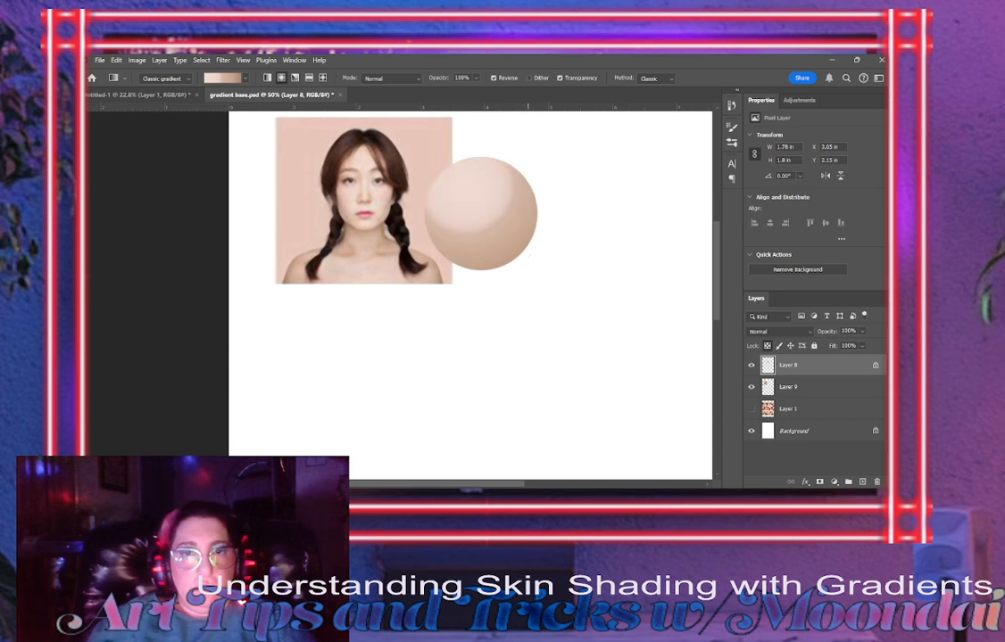
{"action": "left_click_drag", "start_coordinate": [462, 187], "coordinate": [497, 244]}
{"action": "mouse_move", "coordinate": [466, 188]}
{"action": "left_mouse_down"}
{"action": "mouse_move", "coordinate": [544, 281]}
{"action": "mouse_move", "coordinate": [523, 289]}
{"action": "mouse_move", "coordinate": [542, 315]}
{"action": "left_mouse_up"}
{"action": "left_click_drag", "start_coordinate": [477, 207], "coordinate": [557, 294]}
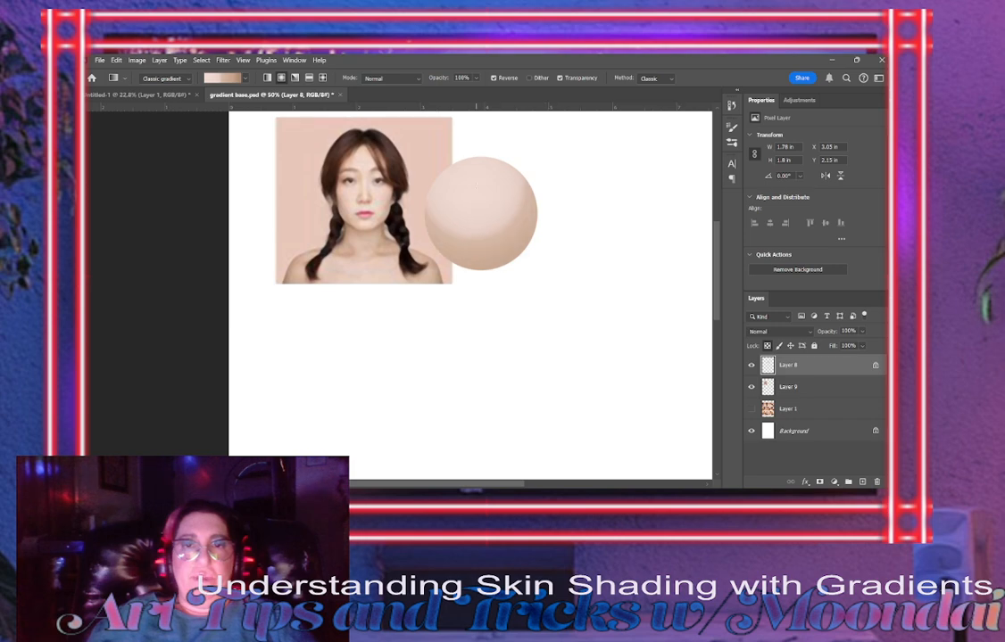
{"action": "left_click_drag", "start_coordinate": [475, 203], "coordinate": [552, 307]}
Add a near-white highlight to the gradient's light end and reapply it radially from the sphere's upper-left area to beyond the lower-right edge.
{"action": "key", "text": "i"}
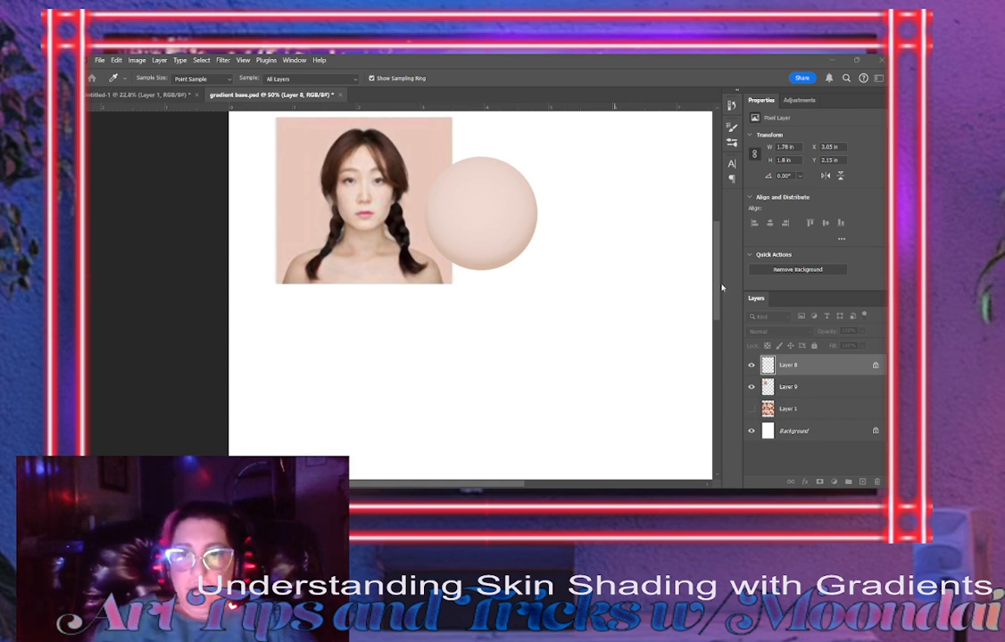
{"action": "key", "text": "g"}
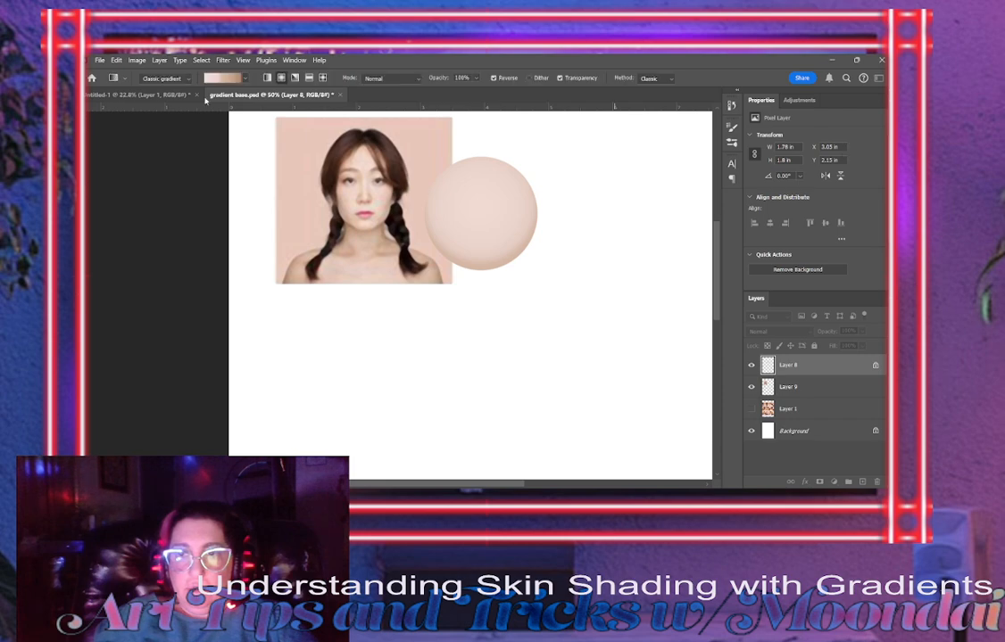
{"action": "left_click", "coordinate": [237, 82]}
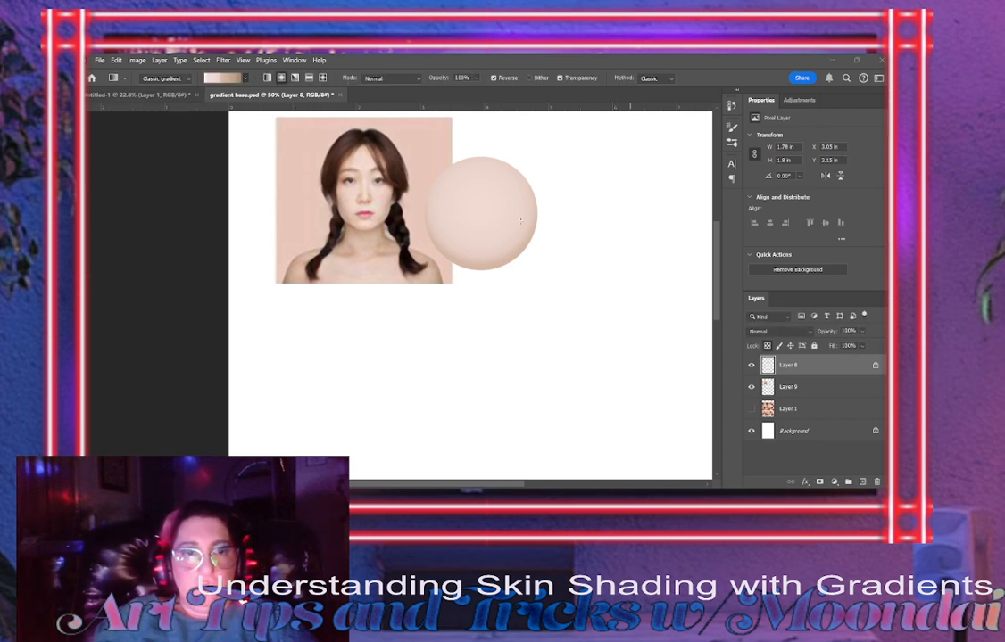
{"action": "left_click_drag", "start_coordinate": [471, 192], "coordinate": [541, 309]}
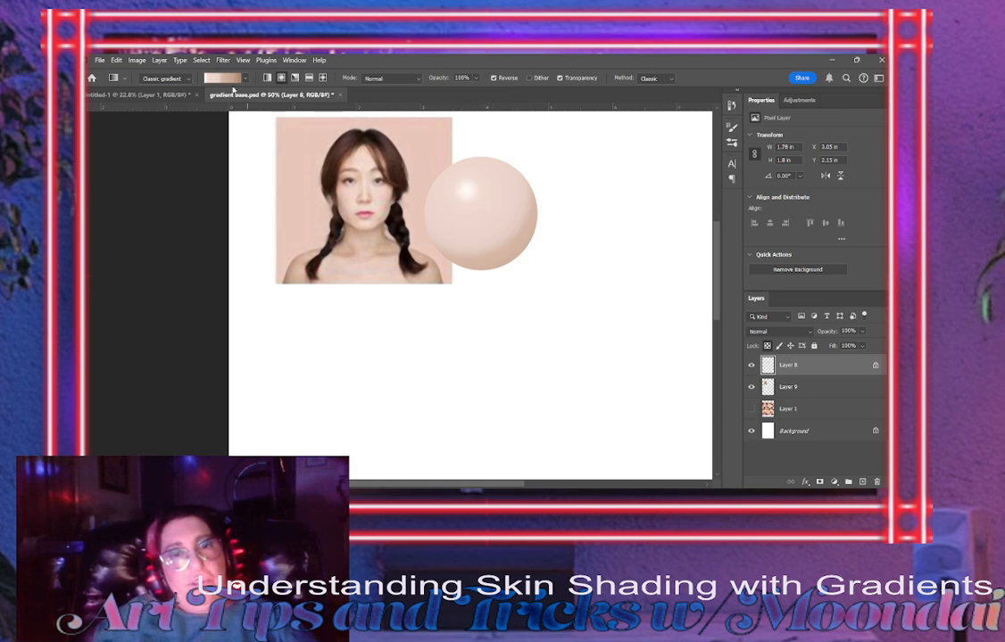
Adjust the skin gradient again and redraw it radially on the sphere, keeping a small highlight at the upper left and tan shading at the lower edge.
{"action": "key", "text": "i"}
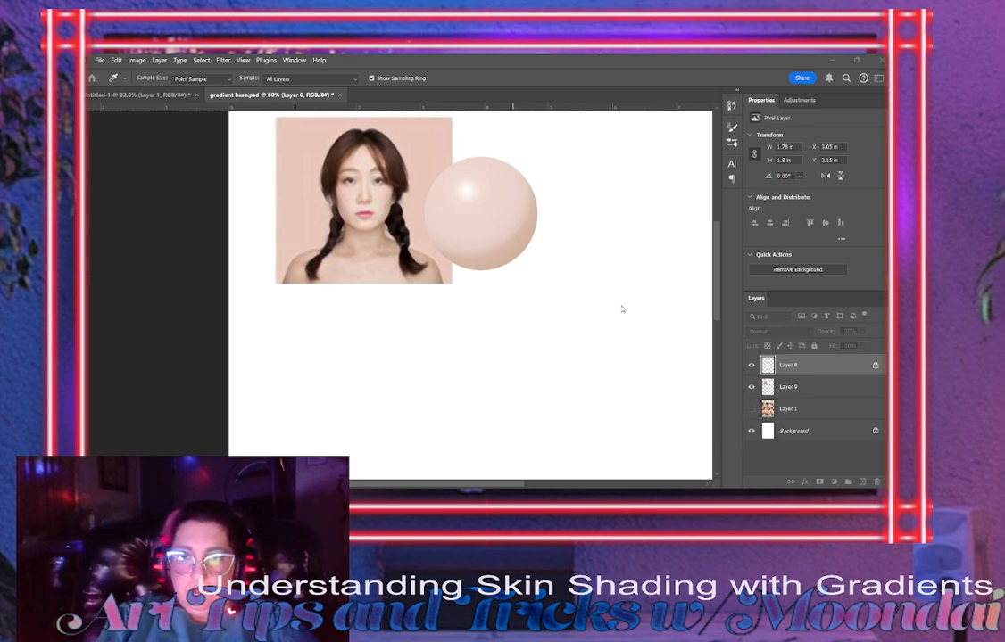
{"action": "key", "text": "g"}
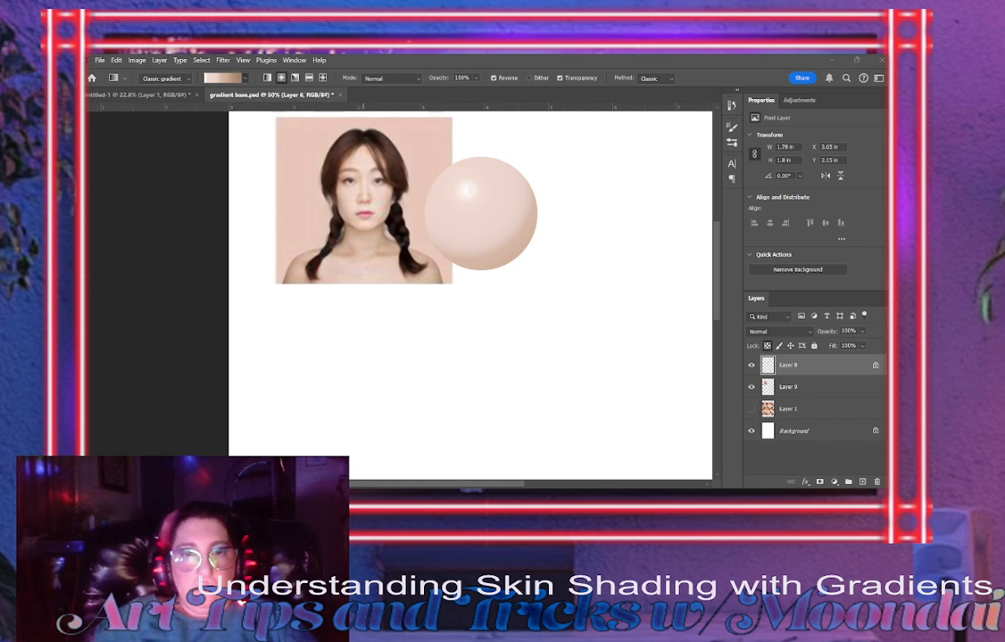
{"action": "left_click_drag", "start_coordinate": [462, 189], "coordinate": [505, 242]}
{"action": "left_click_drag", "start_coordinate": [464, 183], "coordinate": [510, 256]}
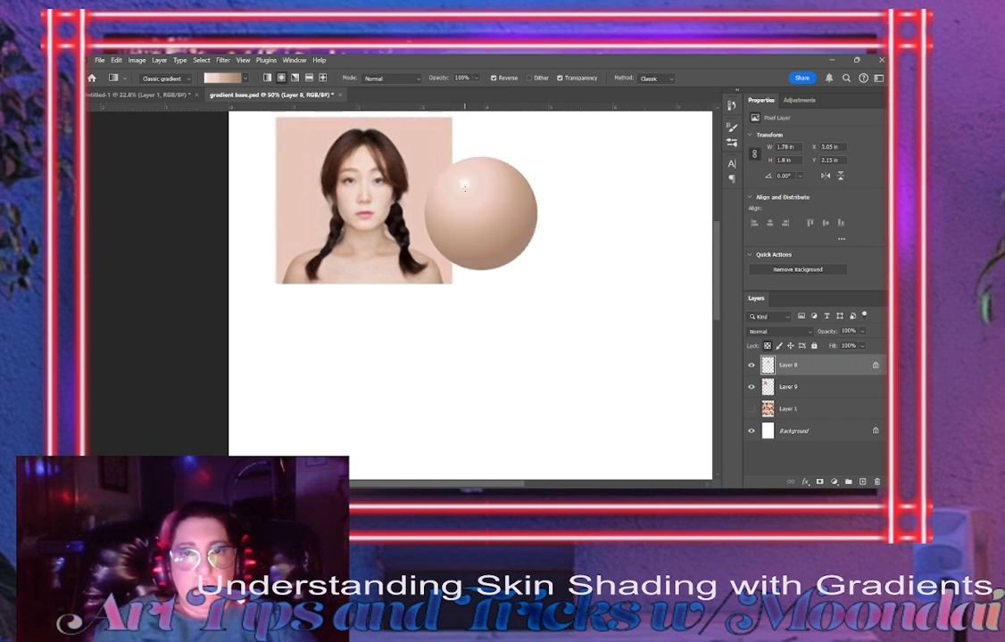
{"action": "mouse_move", "coordinate": [464, 185]}
{"action": "left_mouse_down"}
{"action": "mouse_move", "coordinate": [517, 269]}
{"action": "mouse_move", "coordinate": [560, 298]}
{"action": "mouse_move", "coordinate": [533, 258]}
{"action": "left_mouse_up"}
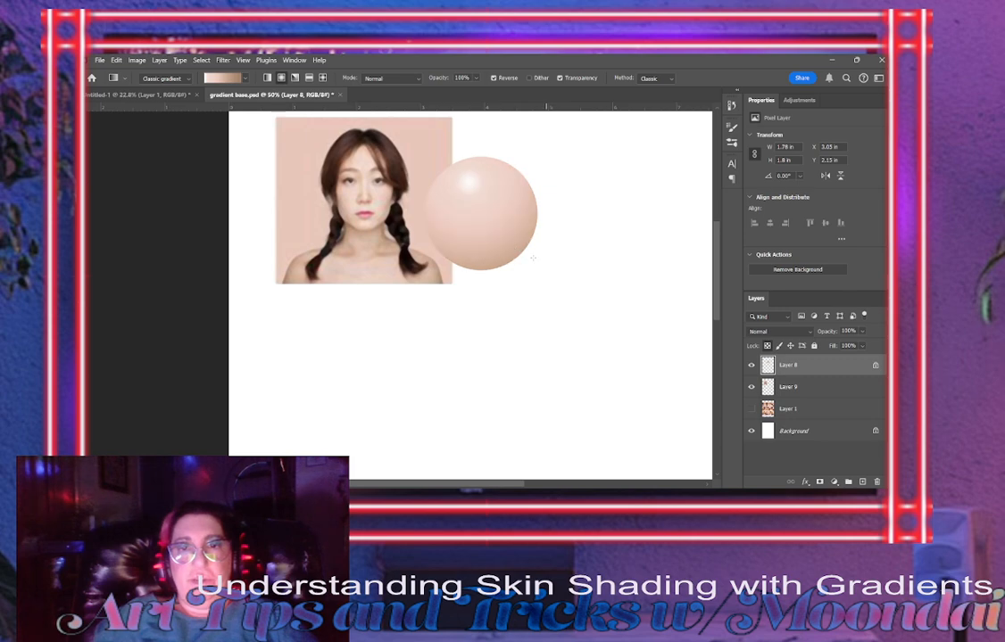
{"action": "left_click_drag", "start_coordinate": [465, 183], "coordinate": [477, 222]}
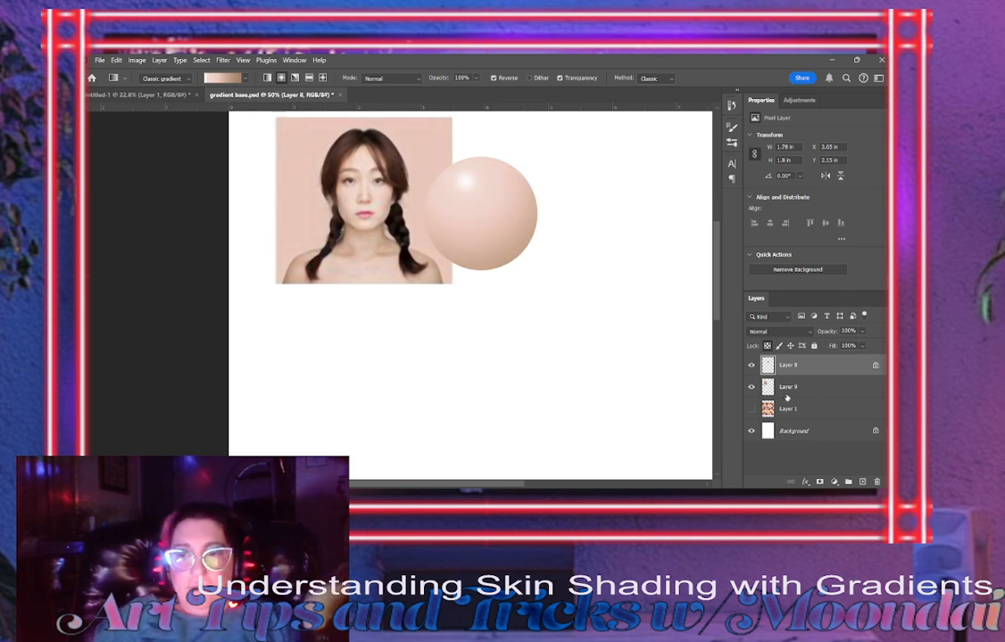
Hide the braided-hair portrait on Layer 9, show the portrait chart on Layer 1, and look over its other skin tones.
{"action": "left_click", "coordinate": [751, 387]}
{"action": "left_click", "coordinate": [752, 409]}
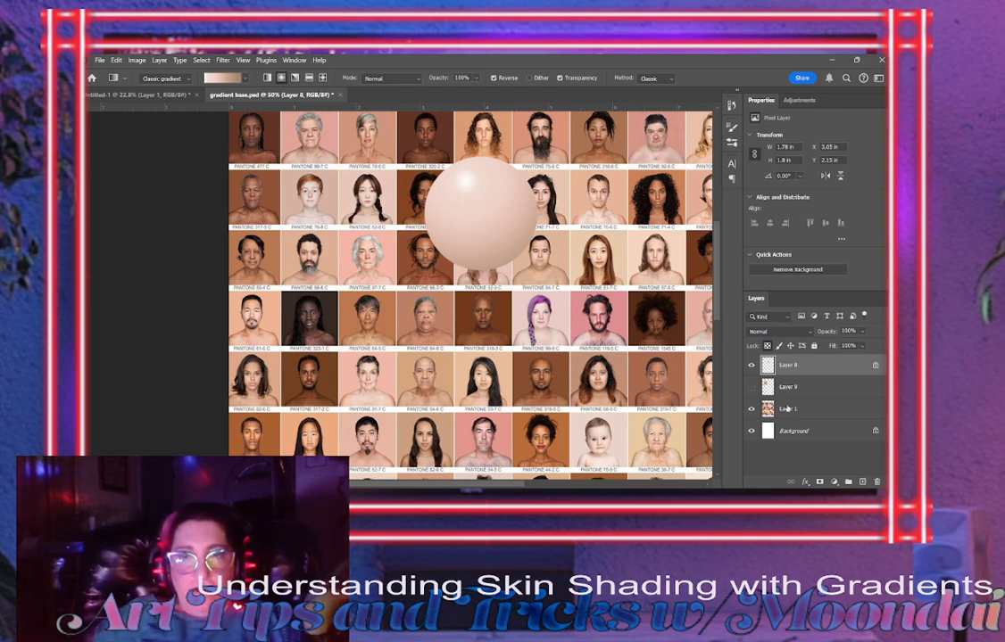
{"action": "scroll", "coordinate": [720, 294], "scroll_direction": "down", "scroll_amount": 2}
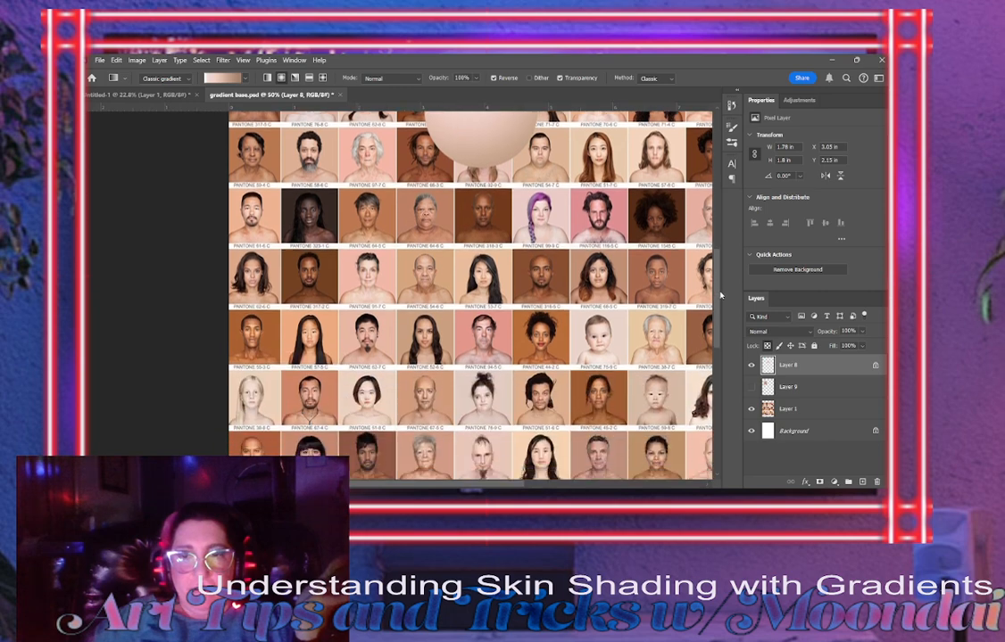
{"action": "left_click_drag", "start_coordinate": [721, 294], "coordinate": [723, 254]}
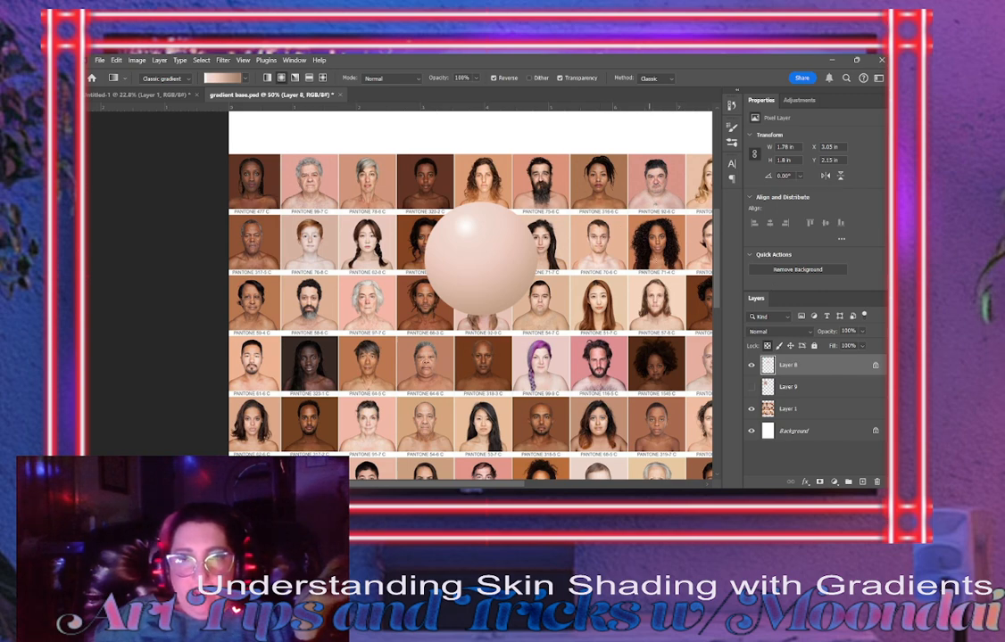
{"action": "mouse_move", "coordinate": [503, 487]}
{"action": "left_mouse_down"}
{"action": "mouse_move", "coordinate": [536, 484]}
{"action": "mouse_move", "coordinate": [489, 484]}
{"action": "left_mouse_up"}
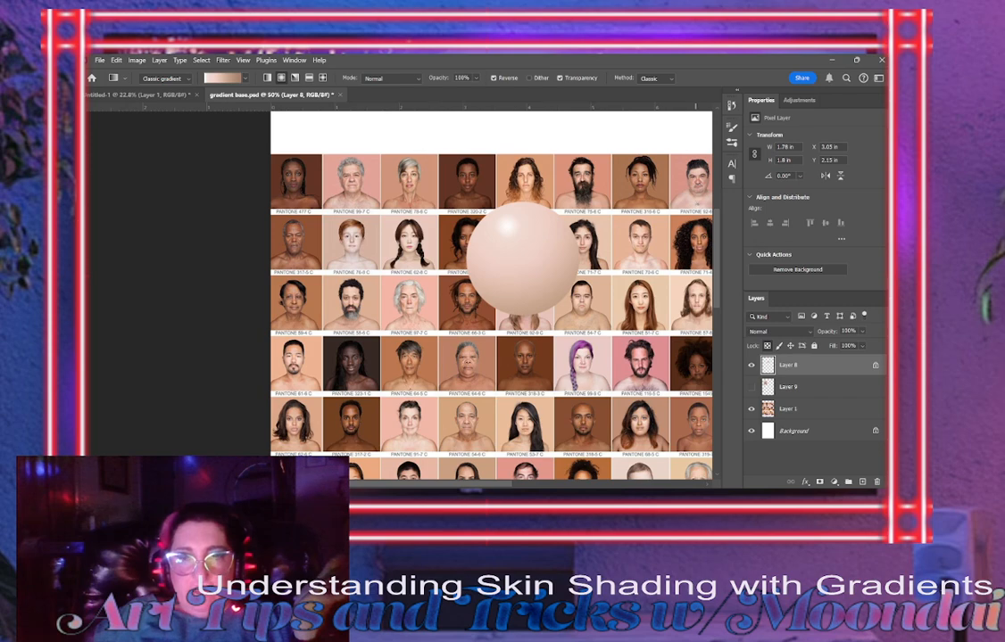
{"action": "left_click_drag", "start_coordinate": [718, 254], "coordinate": [723, 280]}
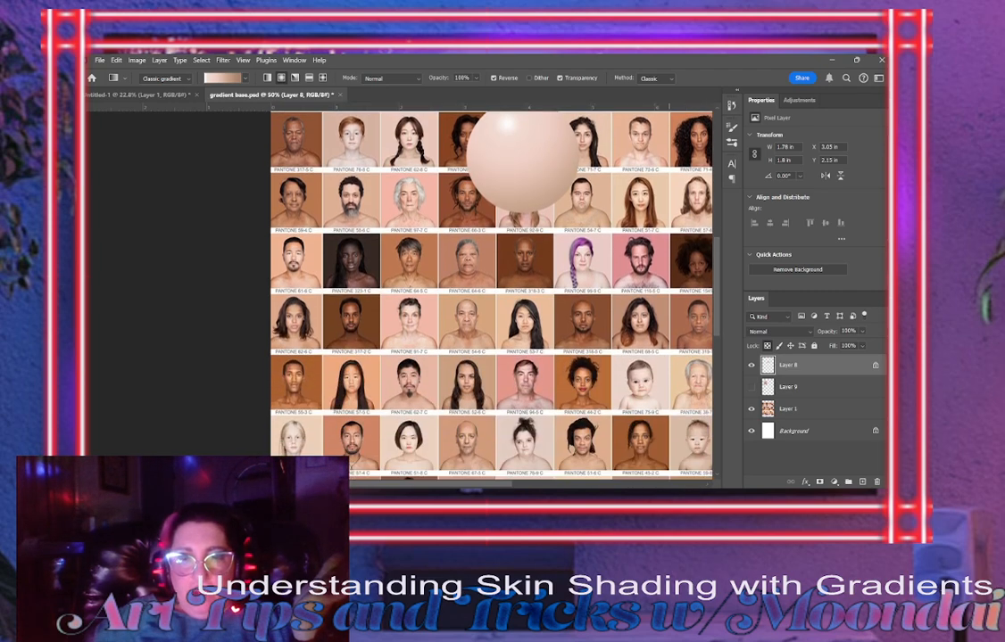